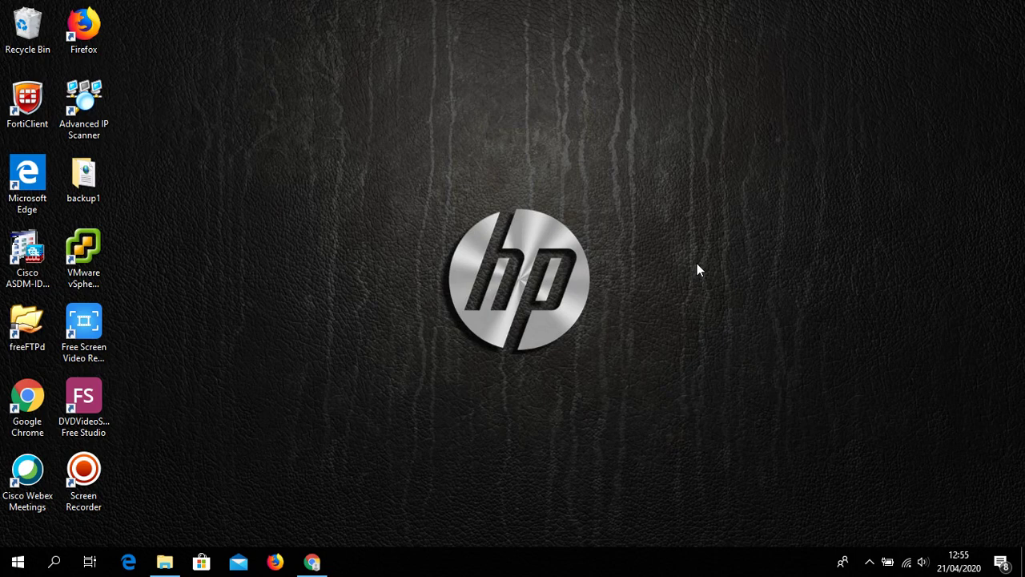
Restore the Chrome window showing Cisco Software Central from the taskbar
{"action": "left_click", "coordinate": [312, 561]}
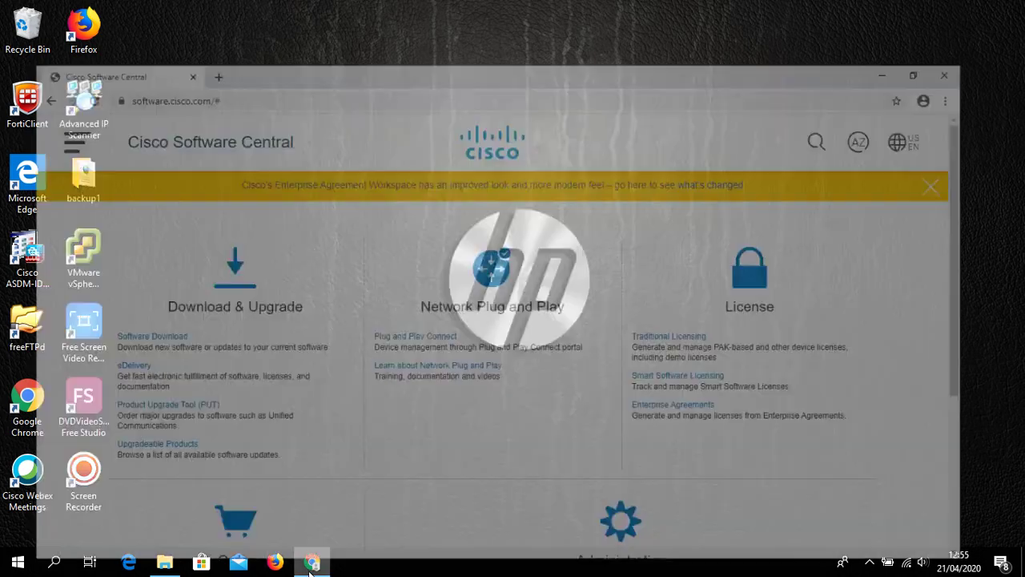
Reload Cisco Software Central and open Software Download in a new tab
{"action": "left_click", "coordinate": [255, 40]}
{"action": "left_click", "coordinate": [64, 38]}
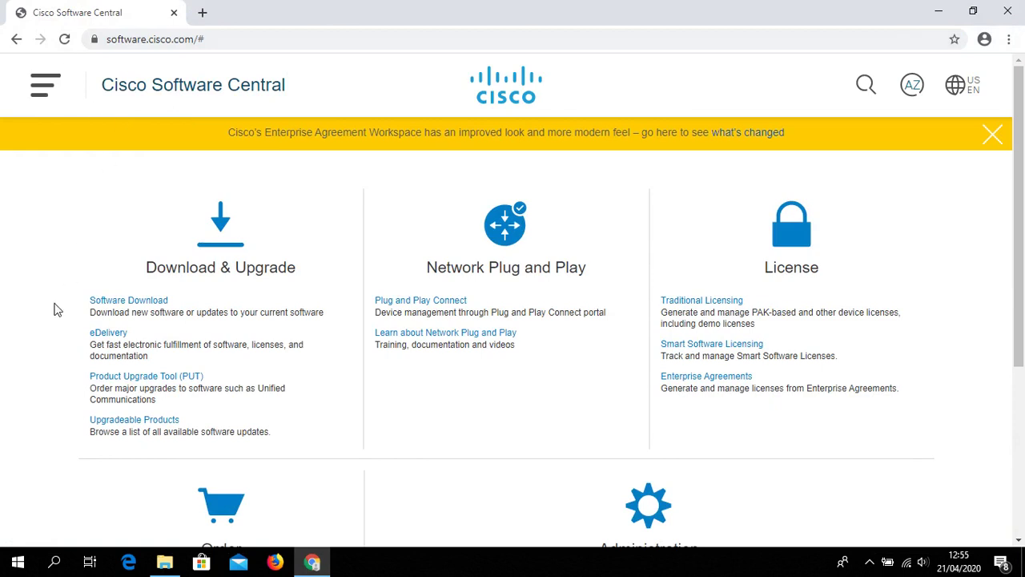
{"action": "left_click", "coordinate": [140, 303]}
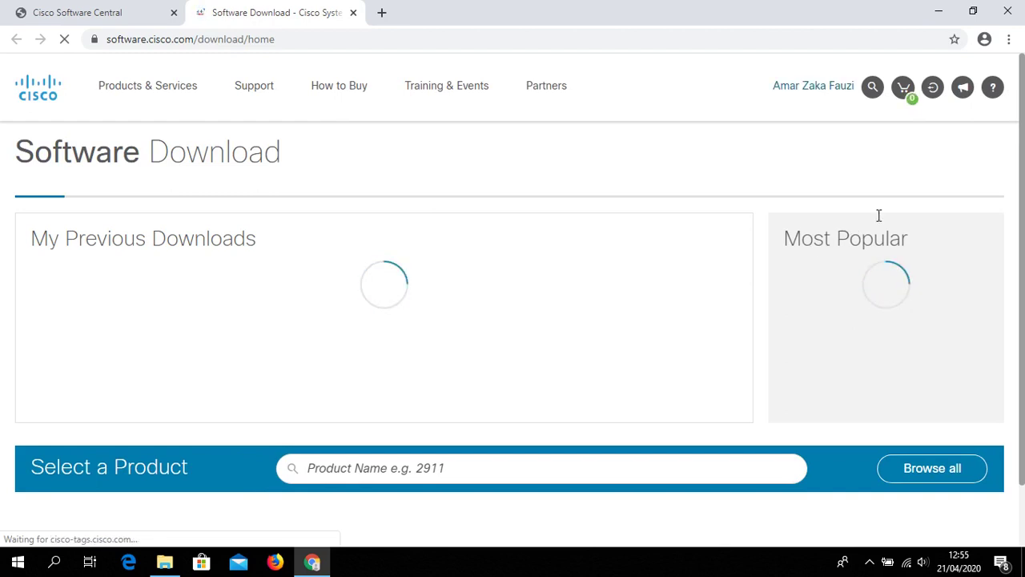
Search for 'unified', fixing the 'unfied' typo, and review the results
{"action": "scroll", "coordinate": [577, 400], "scroll_direction": "down", "scroll_amount": 1}
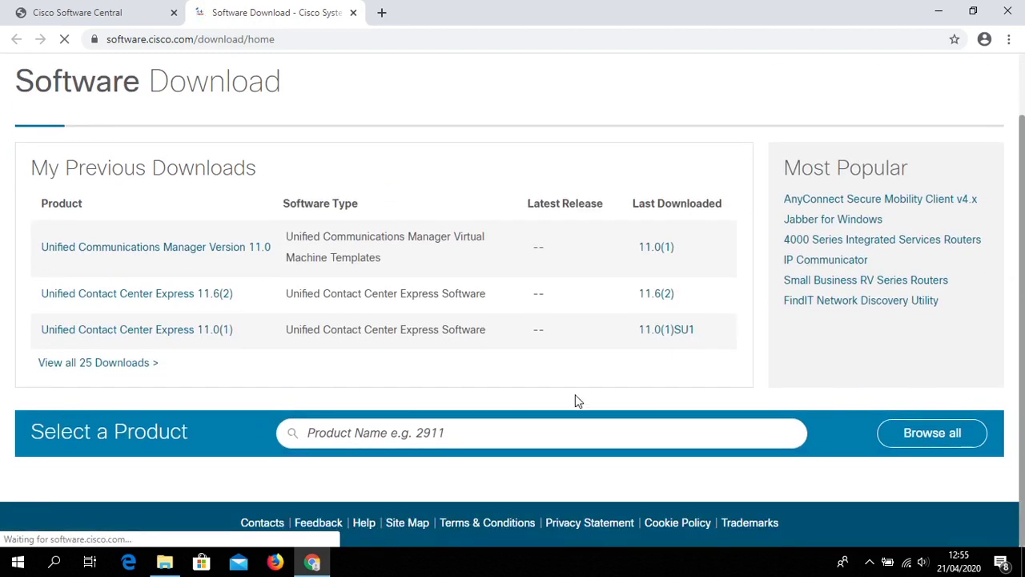
{"action": "left_click", "coordinate": [478, 438]}
{"action": "type", "text": "unfi"}
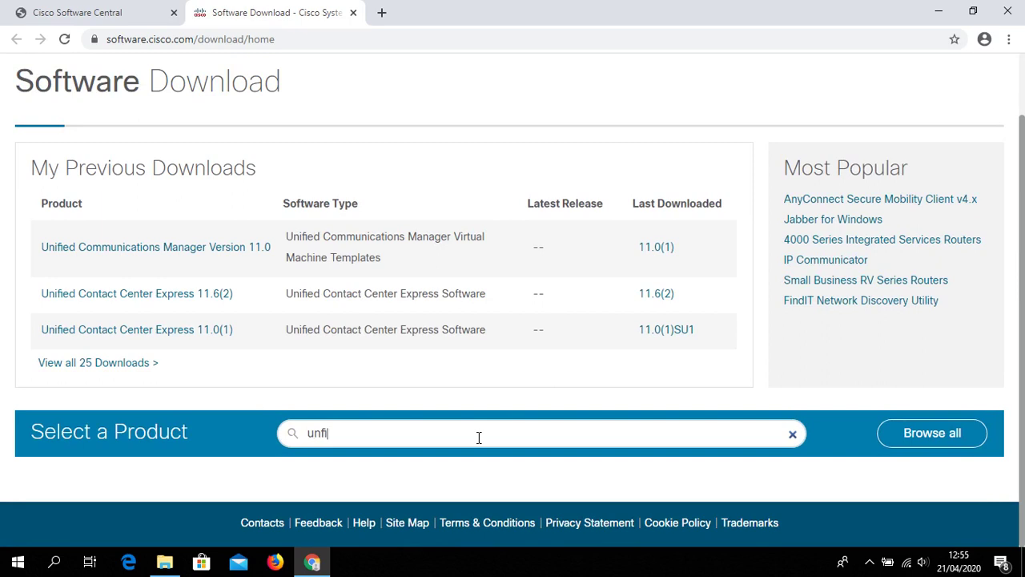
{"action": "type", "text": "ed"}
{"action": "key", "text": "Return"}
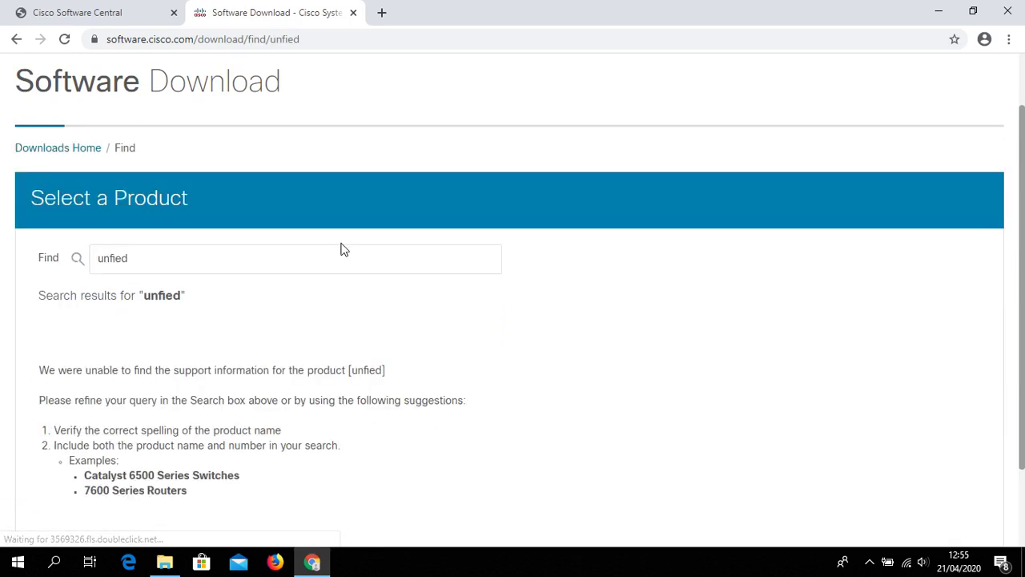
{"action": "left_click", "coordinate": [340, 250]}
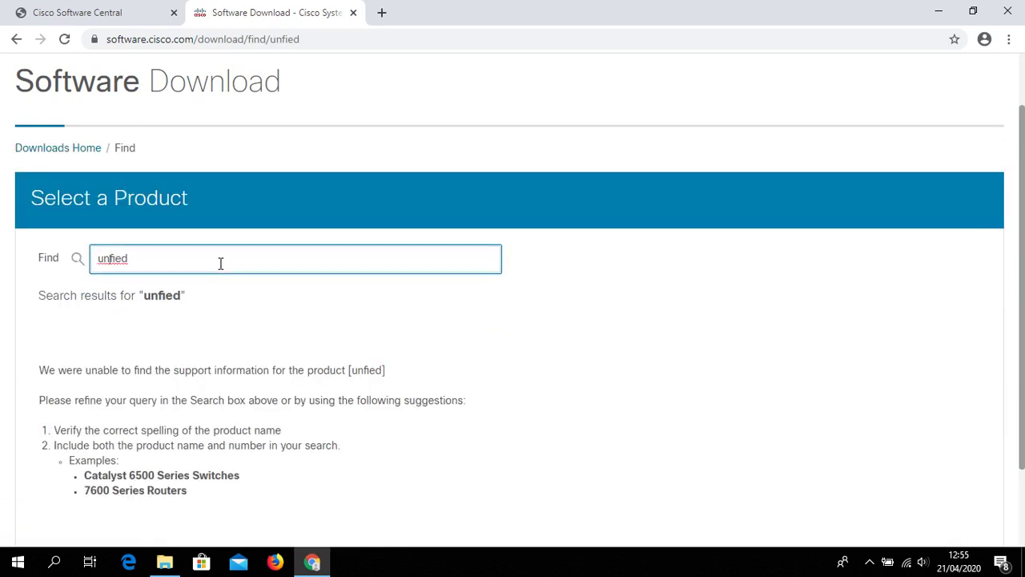
{"action": "type", "text": "i"}
{"action": "key", "text": "Return"}
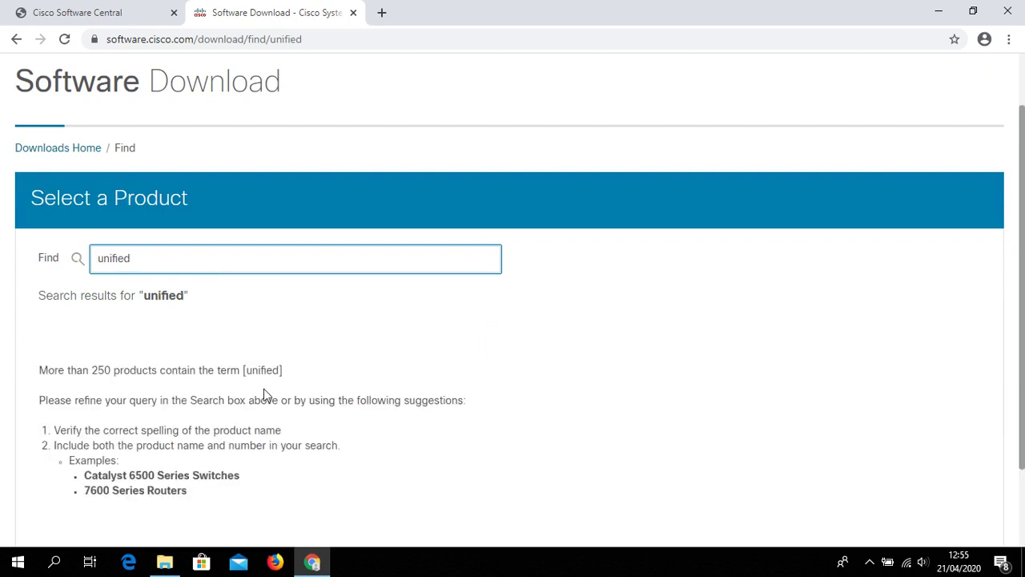
{"action": "scroll", "coordinate": [334, 277], "scroll_direction": "down", "scroll_amount": 2}
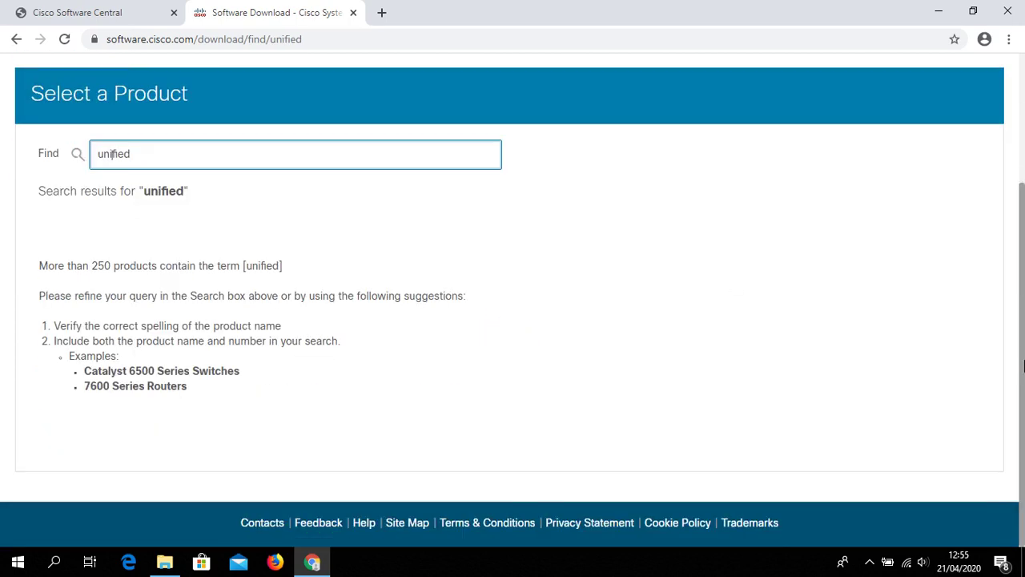
{"action": "scroll", "coordinate": [334, 276], "scroll_direction": "up", "scroll_amount": 3}
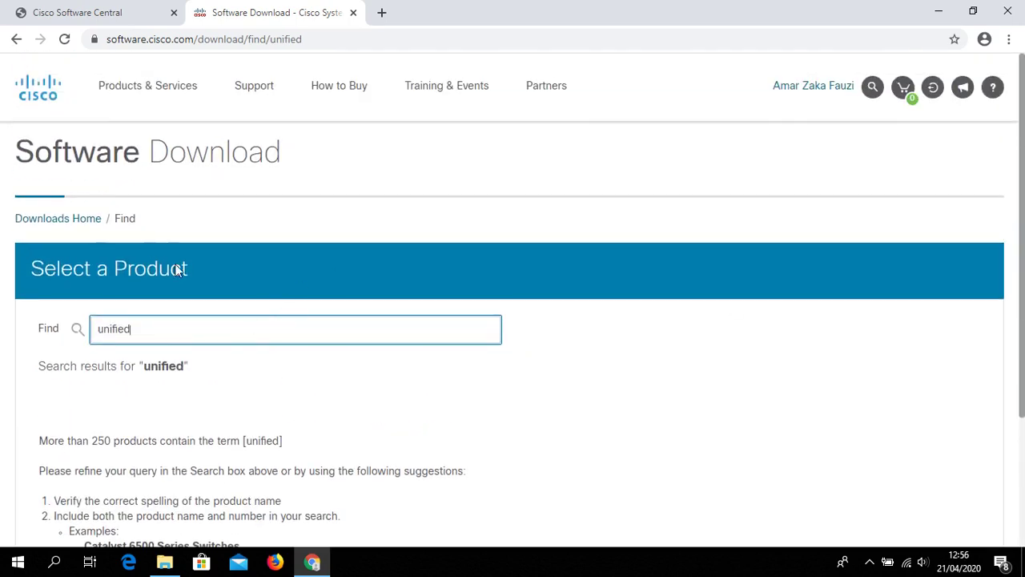
Return to Downloads Home and enter 'unified' in the product search box
{"action": "left_click", "coordinate": [72, 222]}
{"action": "left_click", "coordinate": [72, 222]}
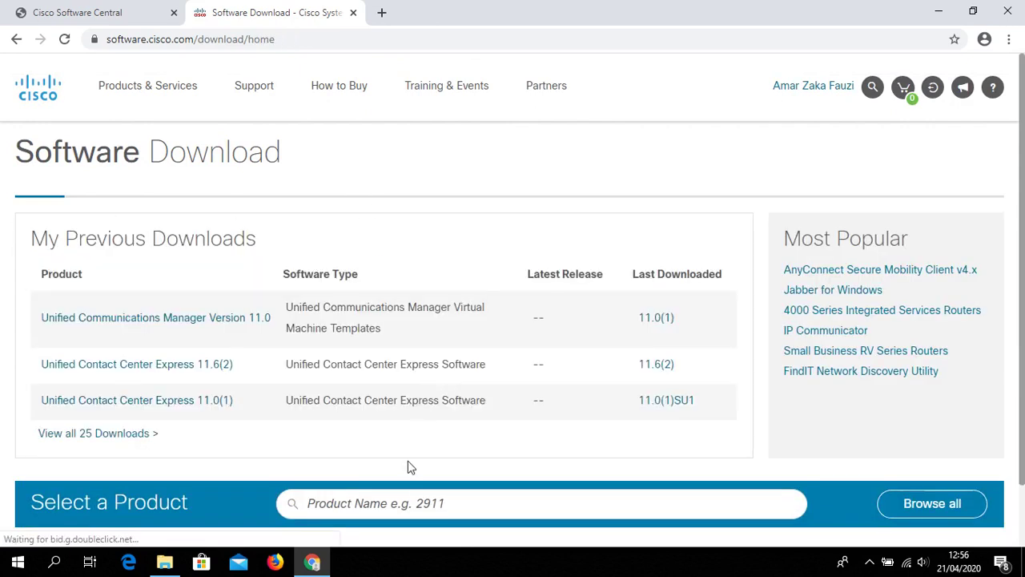
{"action": "scroll", "coordinate": [1023, 276], "scroll_direction": "down", "scroll_amount": 1}
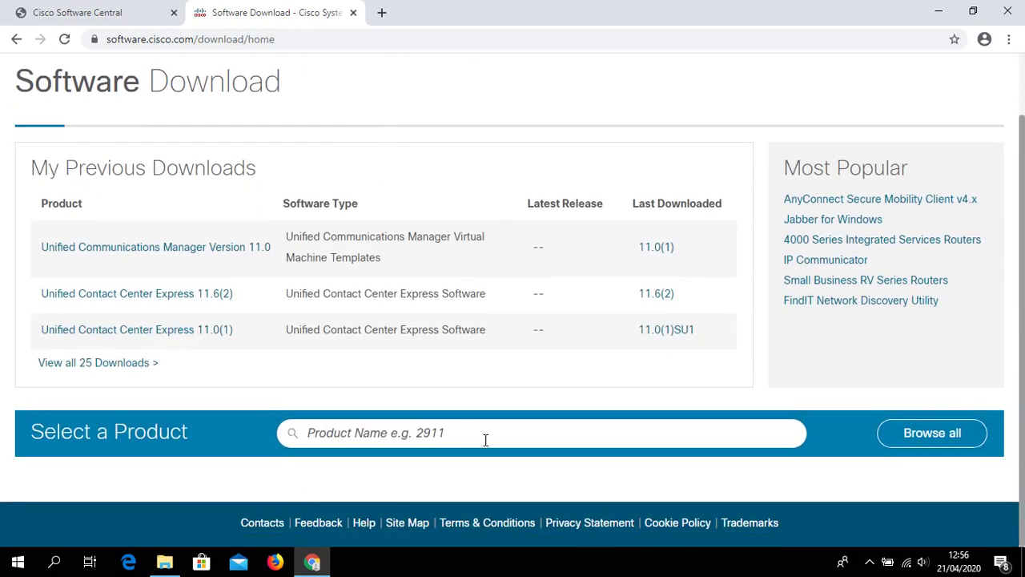
{"action": "left_click", "coordinate": [516, 439]}
{"action": "type", "text": "unif"}
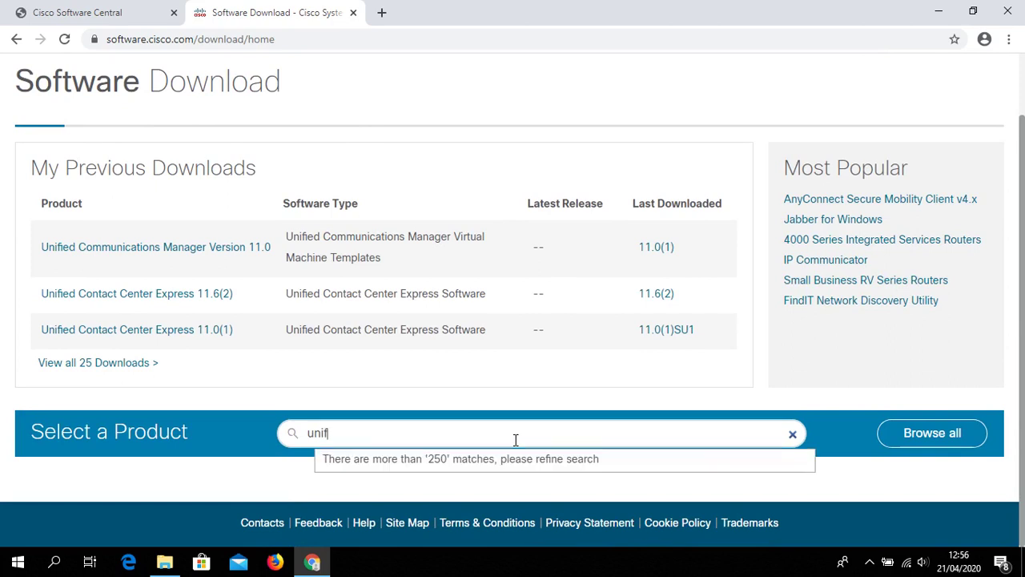
{"action": "type", "text": "ied"}
Browse Unified Communications > Call Control > Unified Communications Manager (CallManager) > Version 11.0
{"action": "left_click", "coordinate": [921, 432]}
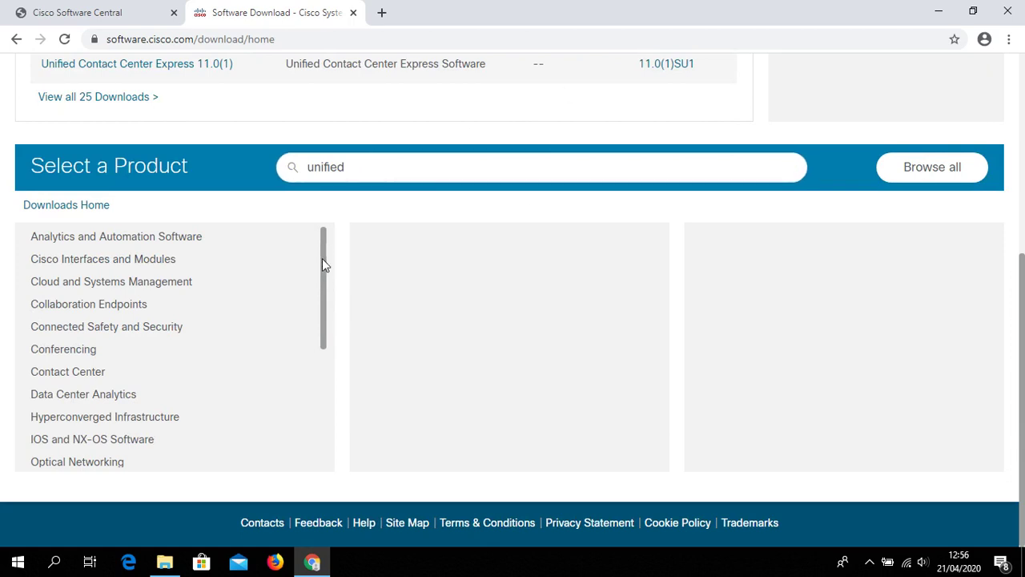
{"action": "left_click_drag", "start_coordinate": [323, 270], "coordinate": [286, 371]}
{"action": "left_click", "coordinate": [123, 389]}
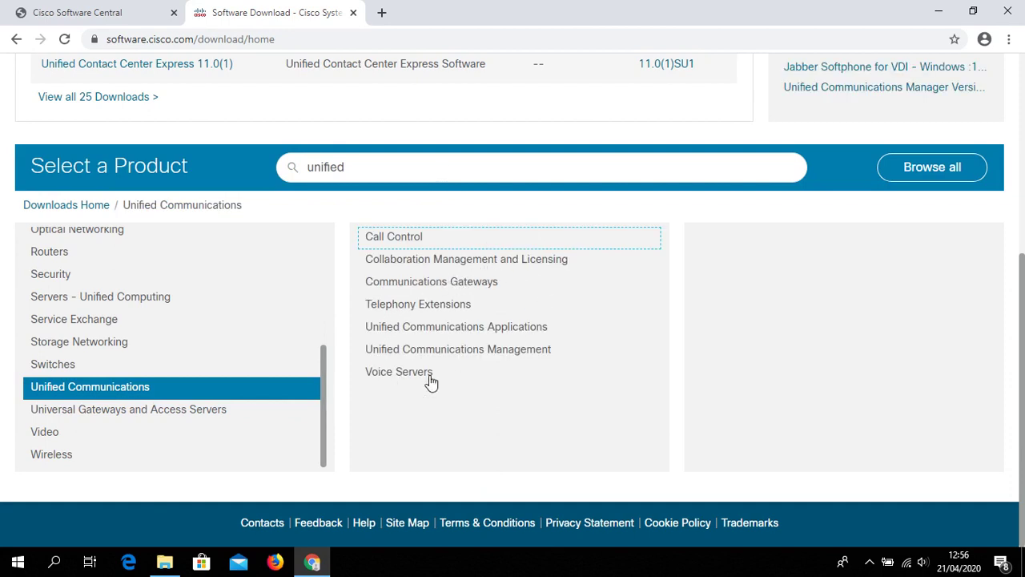
{"action": "left_click", "coordinate": [407, 243]}
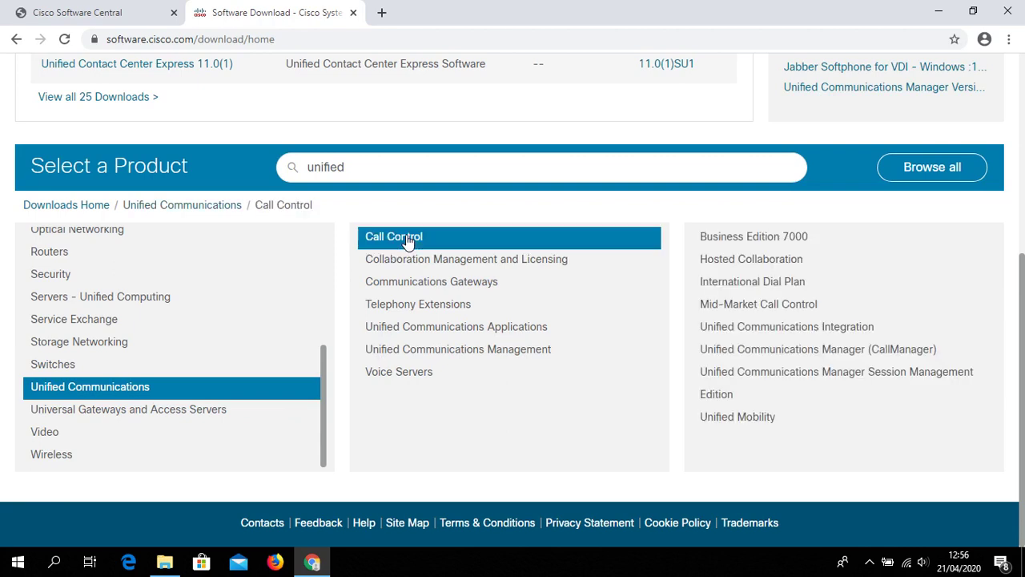
{"action": "left_click", "coordinate": [810, 358]}
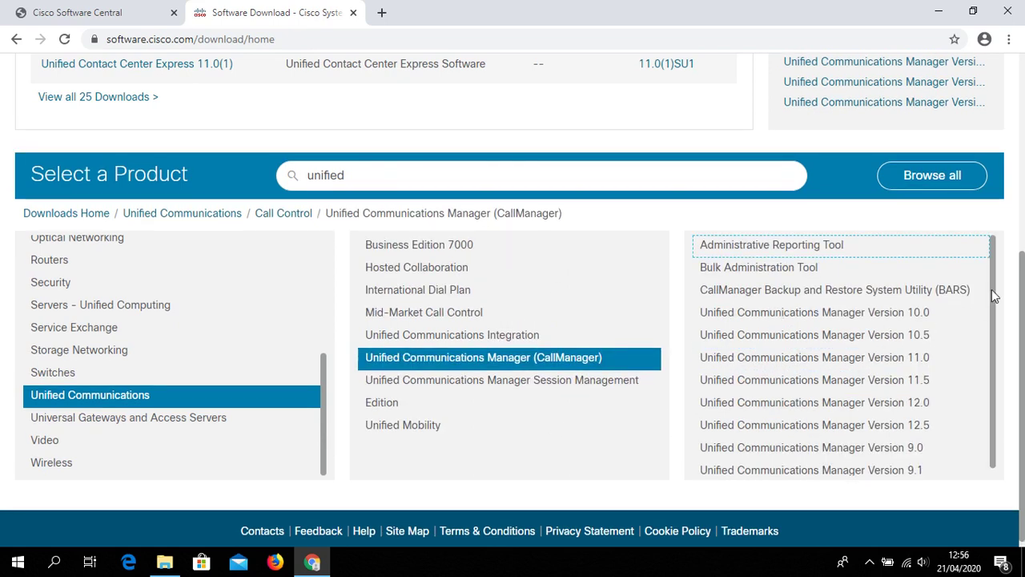
{"action": "left_click_drag", "start_coordinate": [992, 309], "coordinate": [1005, 375]}
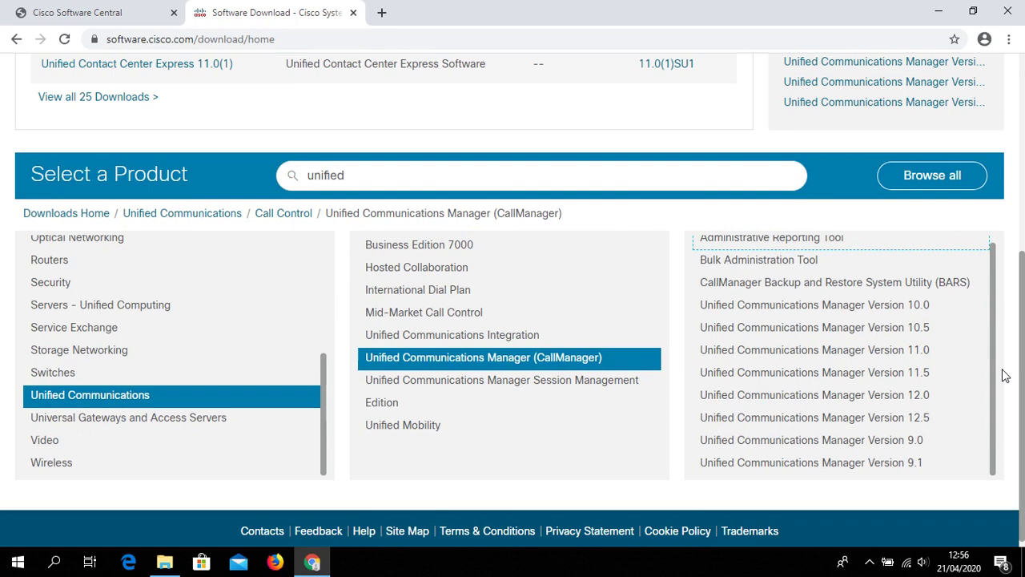
{"action": "left_click", "coordinate": [869, 351]}
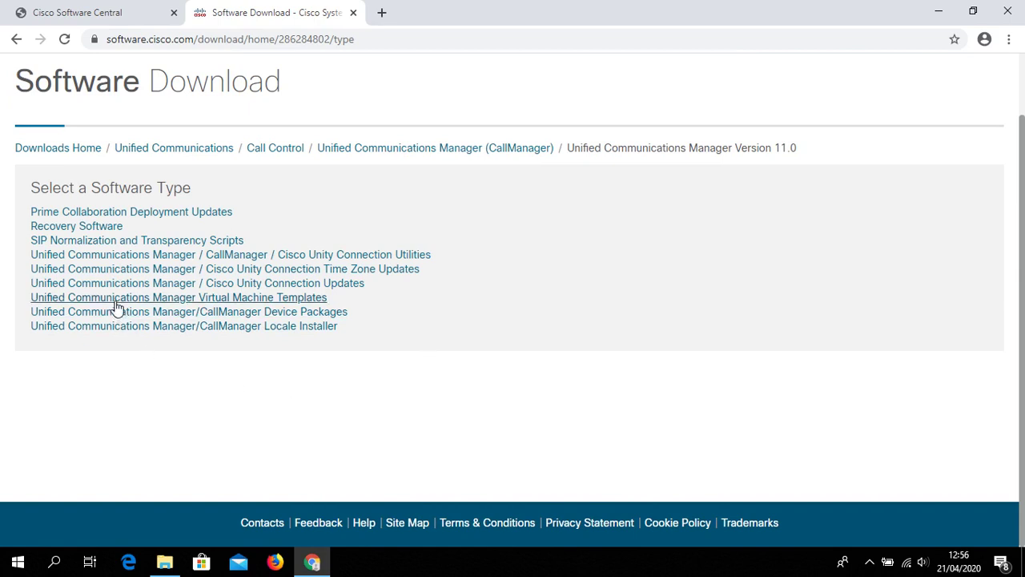
{"action": "left_click", "coordinate": [286, 302]}
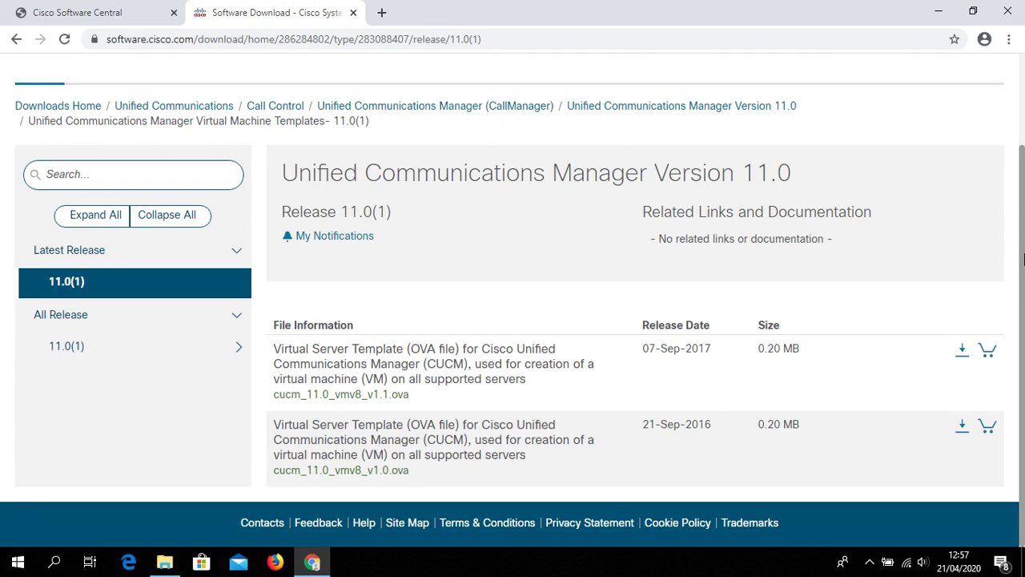
{"action": "left_click_drag", "start_coordinate": [1023, 258], "coordinate": [1023, 178]}
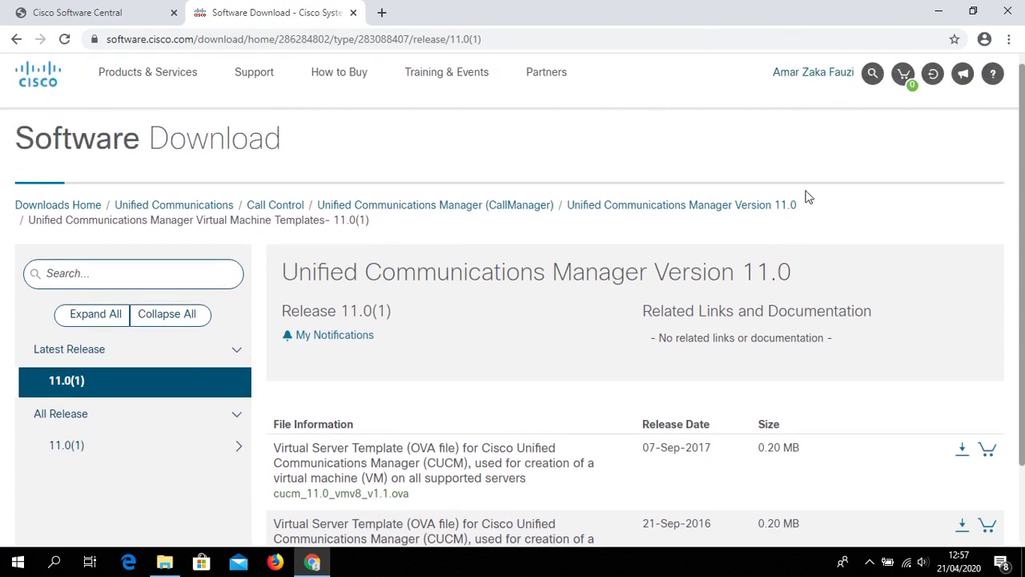
{"action": "left_click_drag", "start_coordinate": [1023, 200], "coordinate": [1024, 332]}
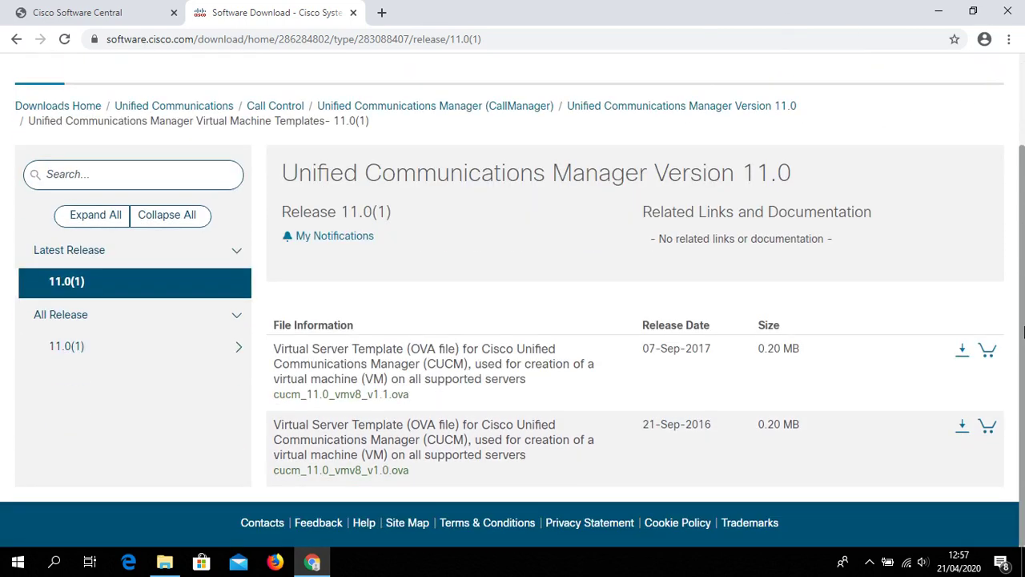
{"action": "left_click", "coordinate": [962, 353]}
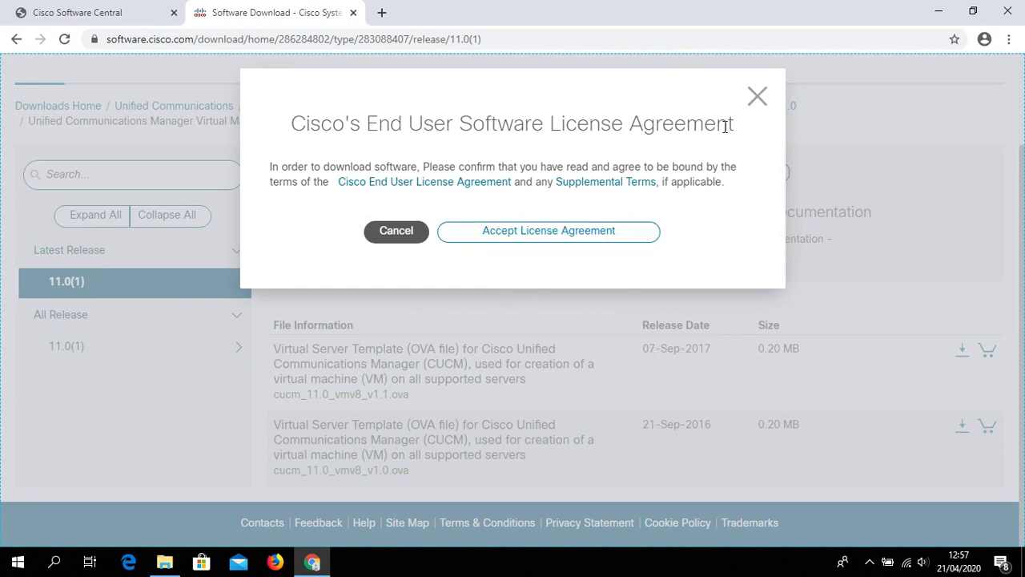
{"action": "left_click", "coordinate": [757, 98]}
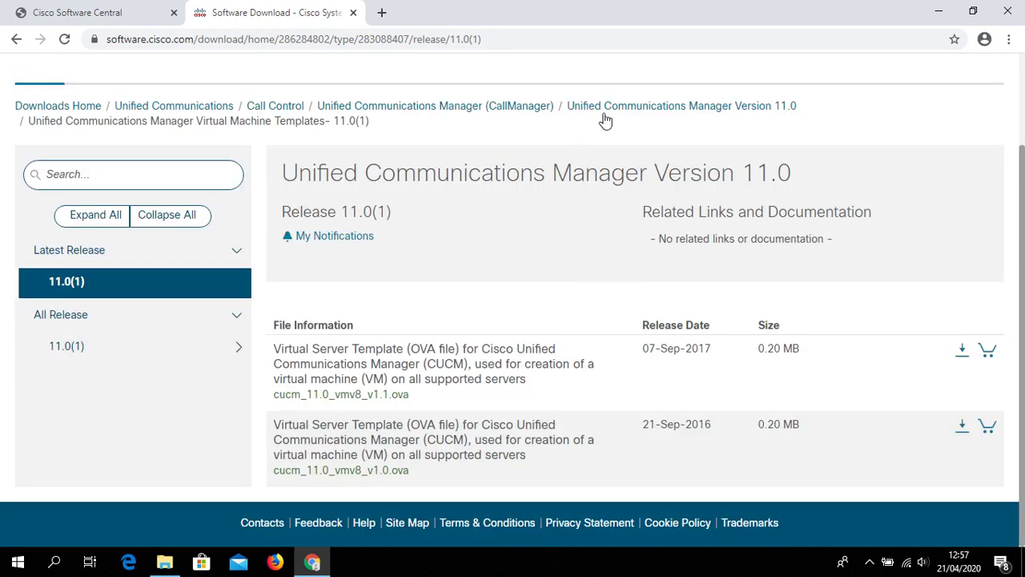
{"action": "left_click", "coordinate": [630, 110]}
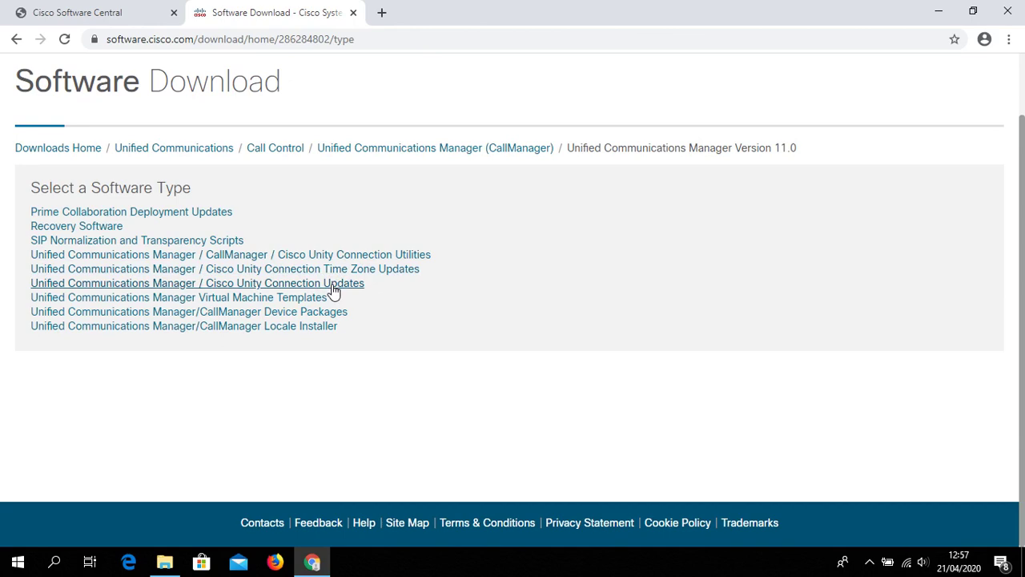
Show the release 11.0(1) files with the two UCSInstall ISOs, then minimize Chrome
{"action": "left_click", "coordinate": [334, 287]}
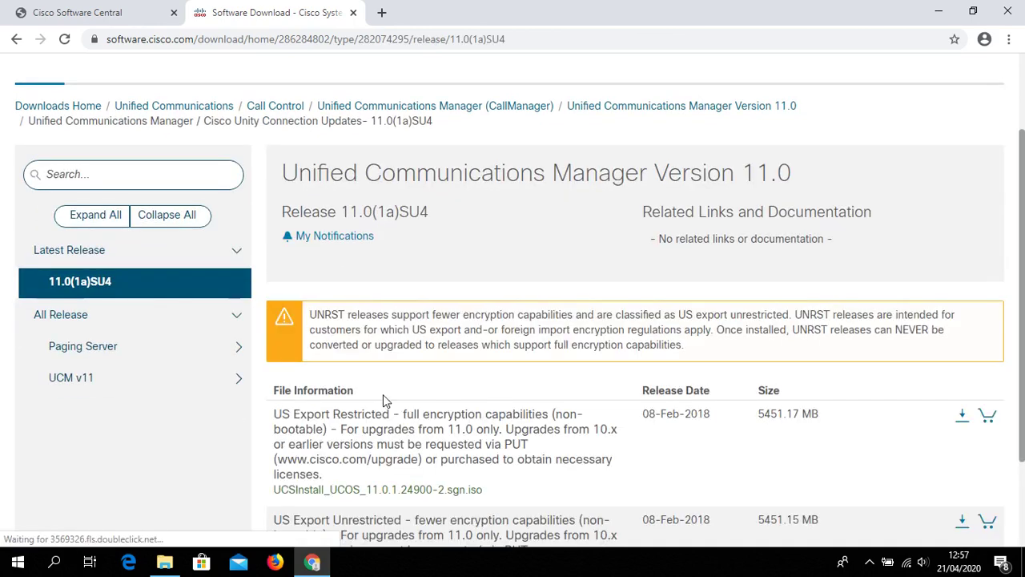
{"action": "scroll", "coordinate": [1024, 232], "scroll_direction": "down", "scroll_amount": 2}
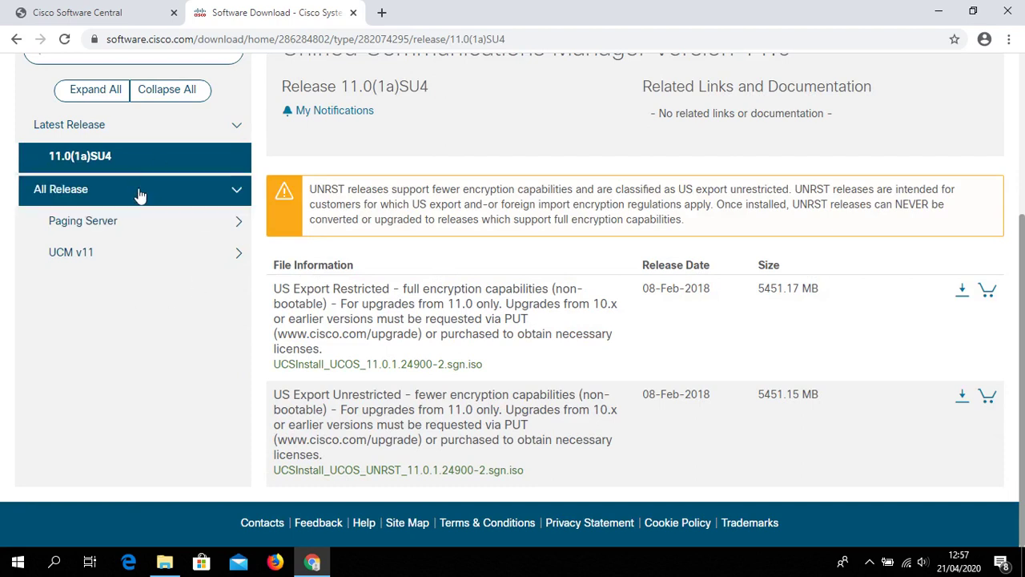
{"action": "left_click", "coordinate": [171, 259]}
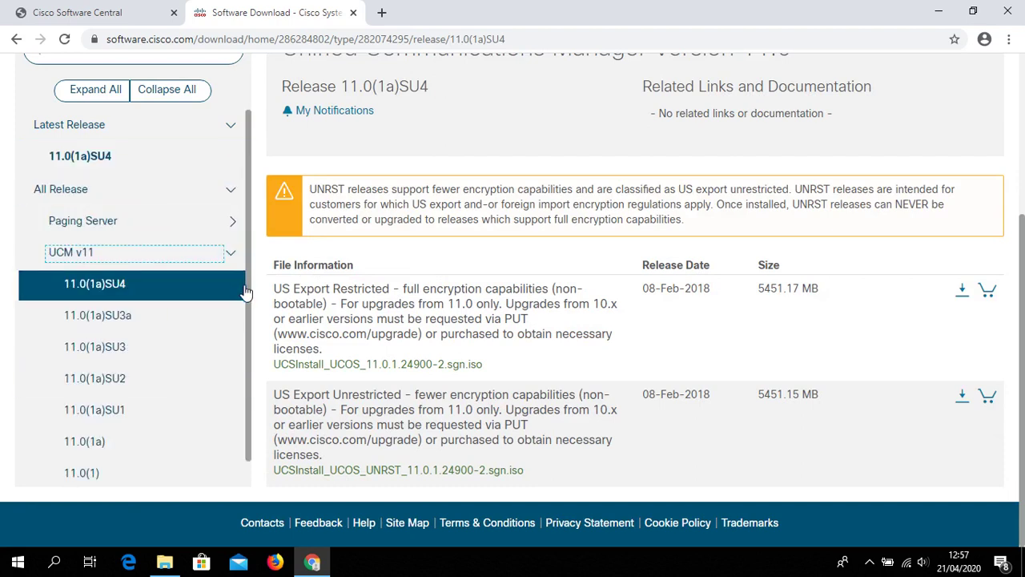
{"action": "scroll", "coordinate": [250, 367], "scroll_direction": "down", "scroll_amount": 1}
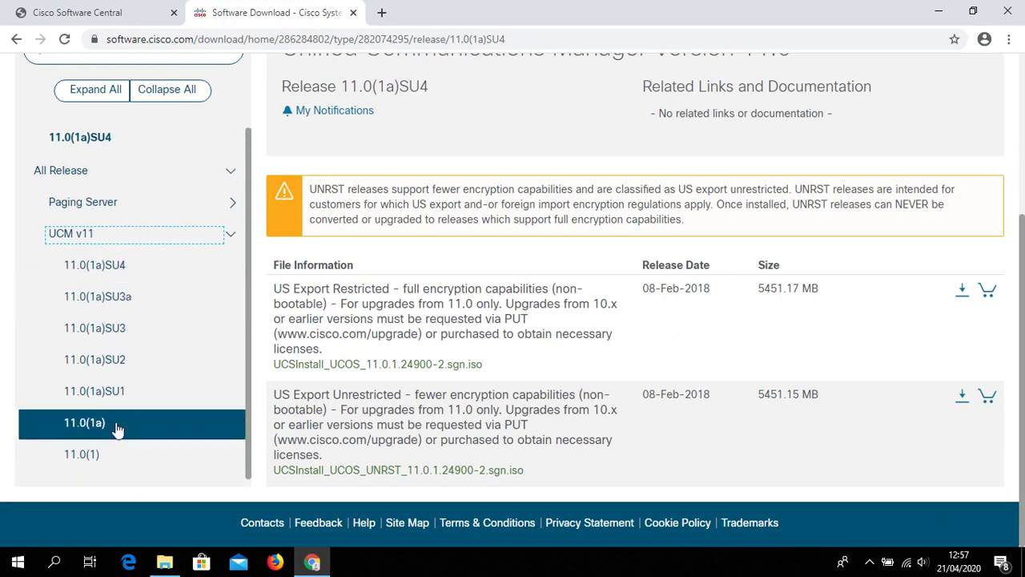
{"action": "left_click", "coordinate": [125, 455]}
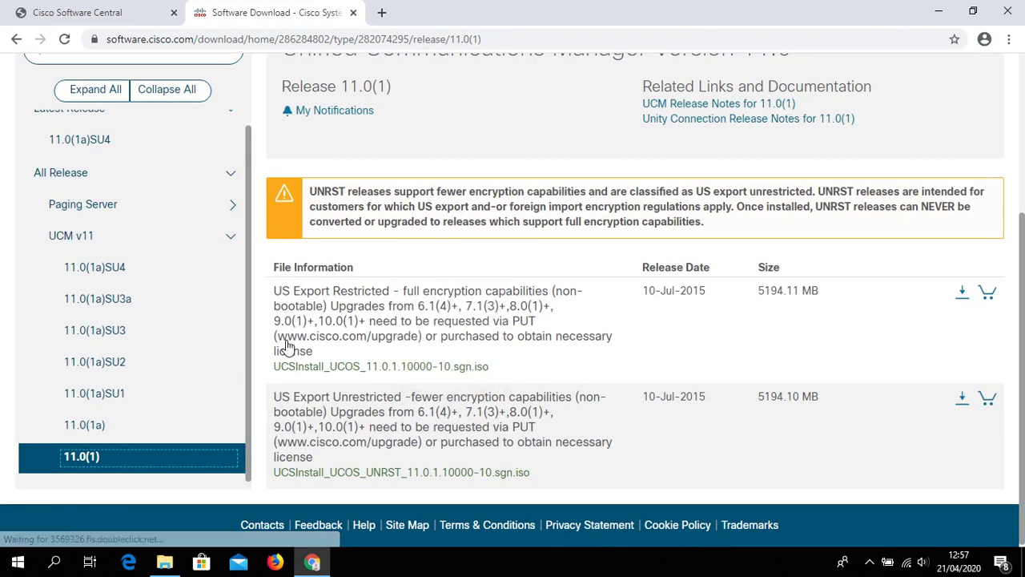
{"action": "mouse_move", "coordinate": [289, 424]}
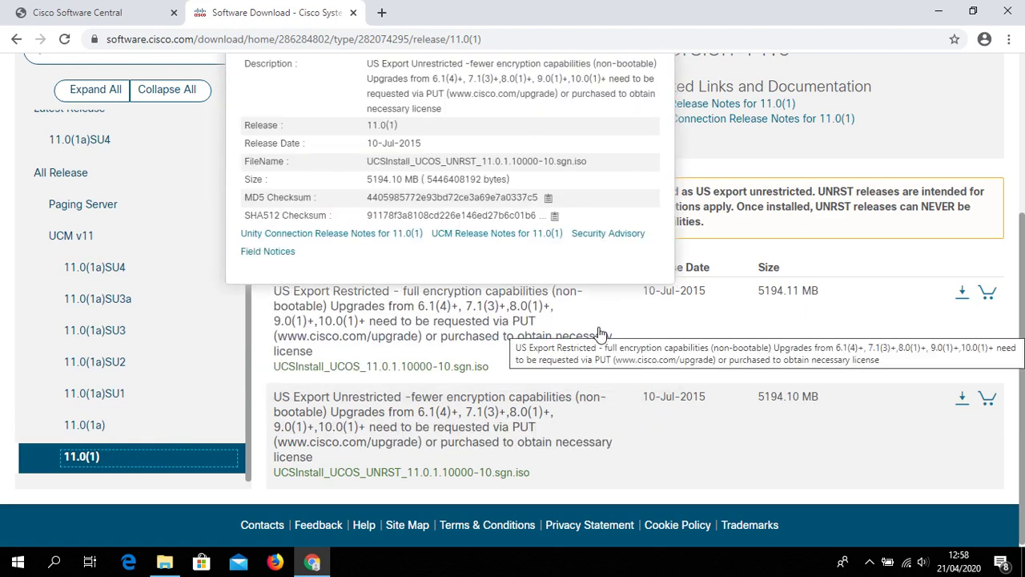
{"action": "left_click_drag", "start_coordinate": [1023, 275], "coordinate": [1023, 145]}
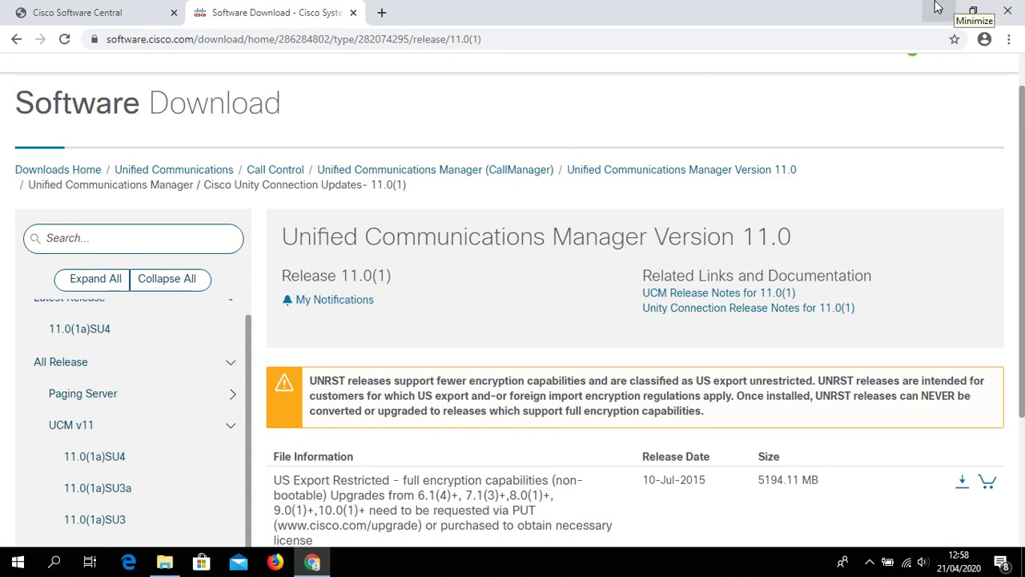
{"action": "left_click", "coordinate": [939, 12]}
Open 192.168.0.100 in Firefox and log in to the ESXi Host Client as root
{"action": "left_click", "coordinate": [273, 563]}
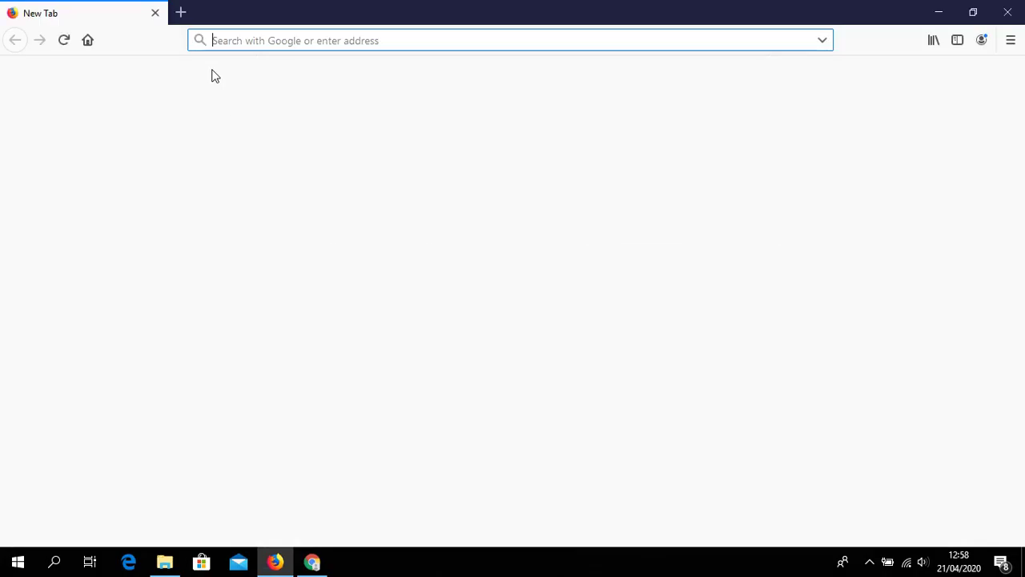
{"action": "type", "text": "192.168.0.100/"}
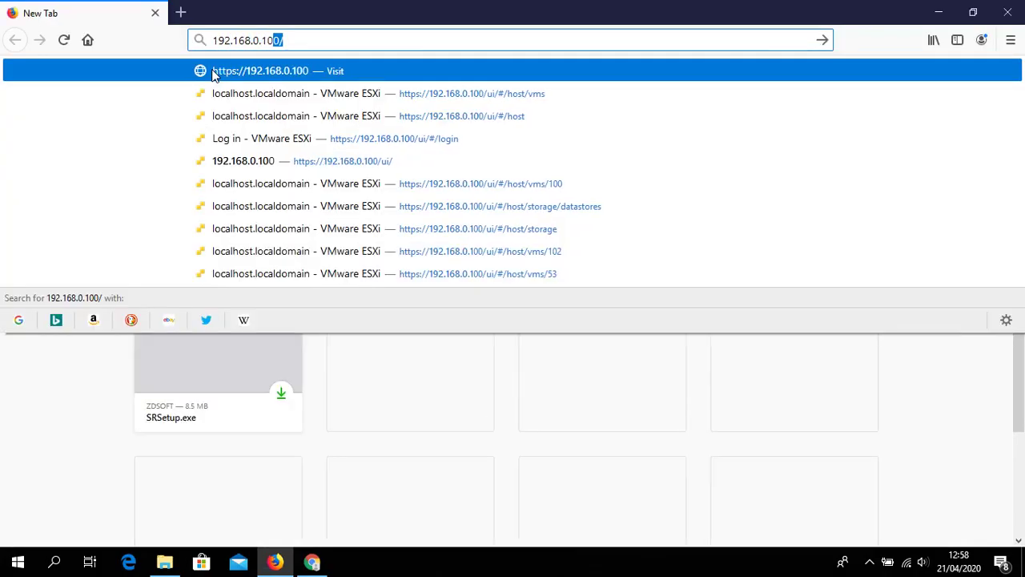
{"action": "left_click", "coordinate": [214, 72]}
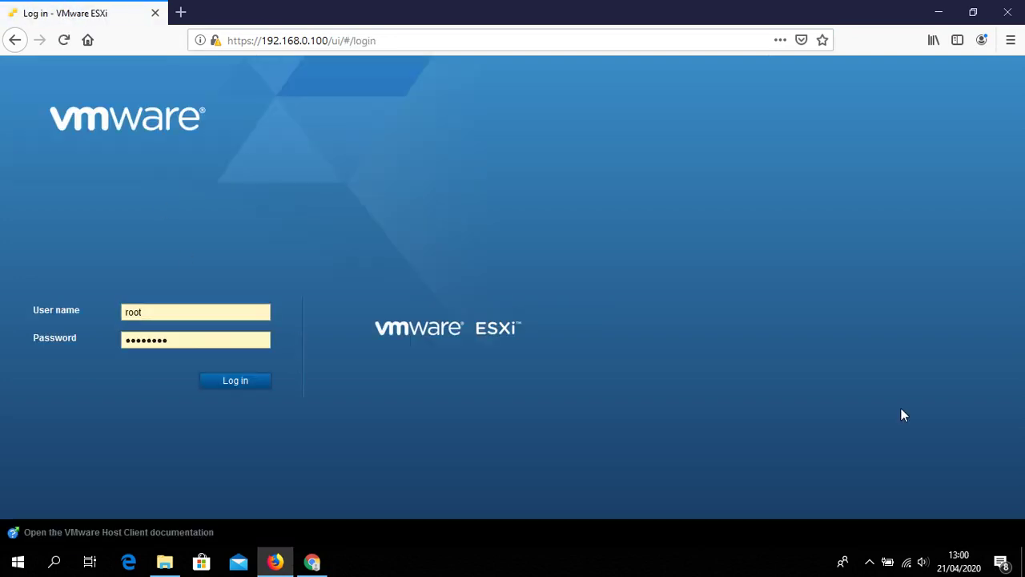
{"action": "left_click", "coordinate": [870, 562]}
{"action": "left_click", "coordinate": [870, 561]}
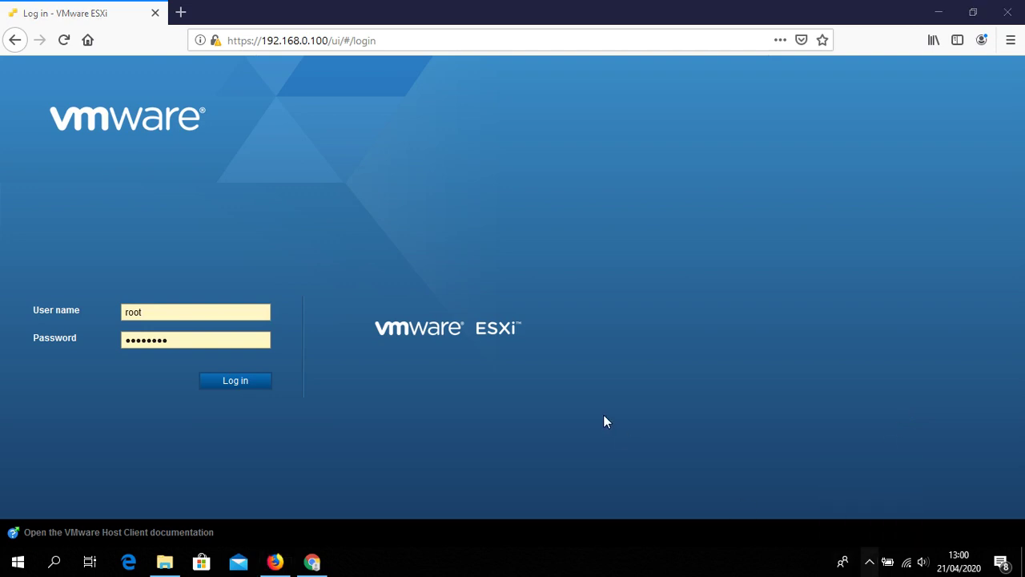
{"action": "left_click", "coordinate": [234, 376]}
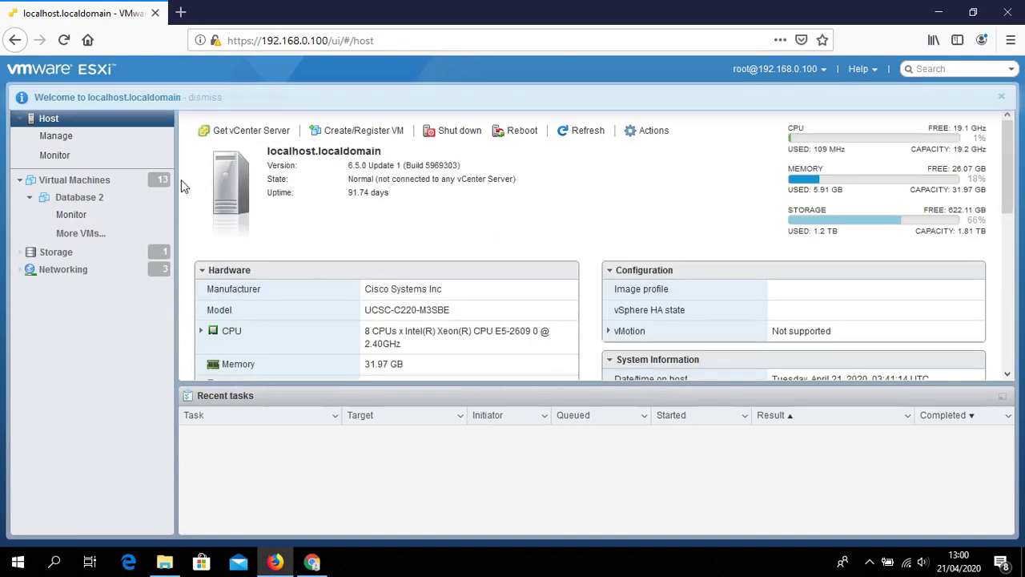
Start a Deploy from OVF/OVA virtual machine named 'CUCM 11.0'
{"action": "left_click", "coordinate": [134, 181]}
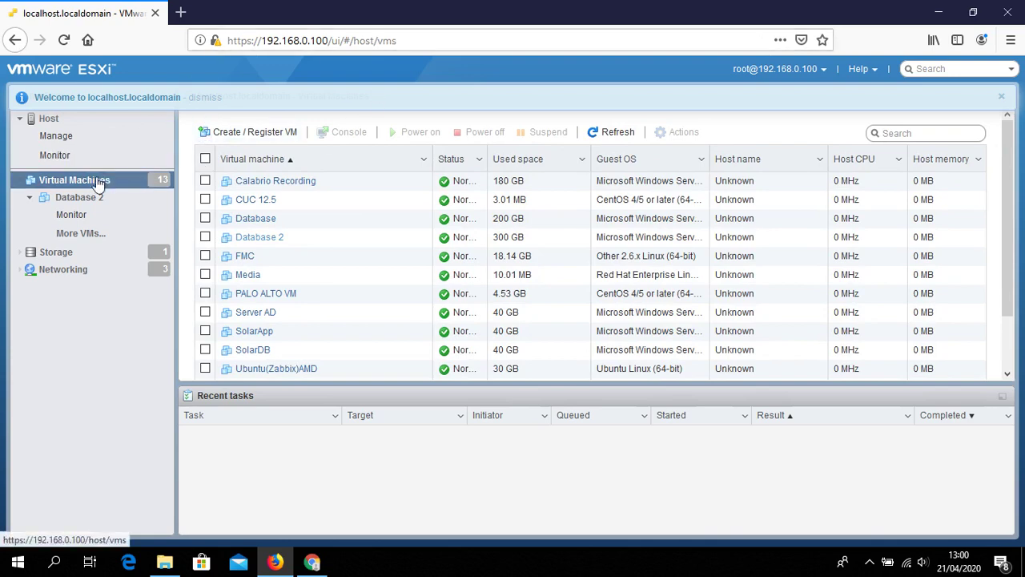
{"action": "left_click", "coordinate": [261, 136]}
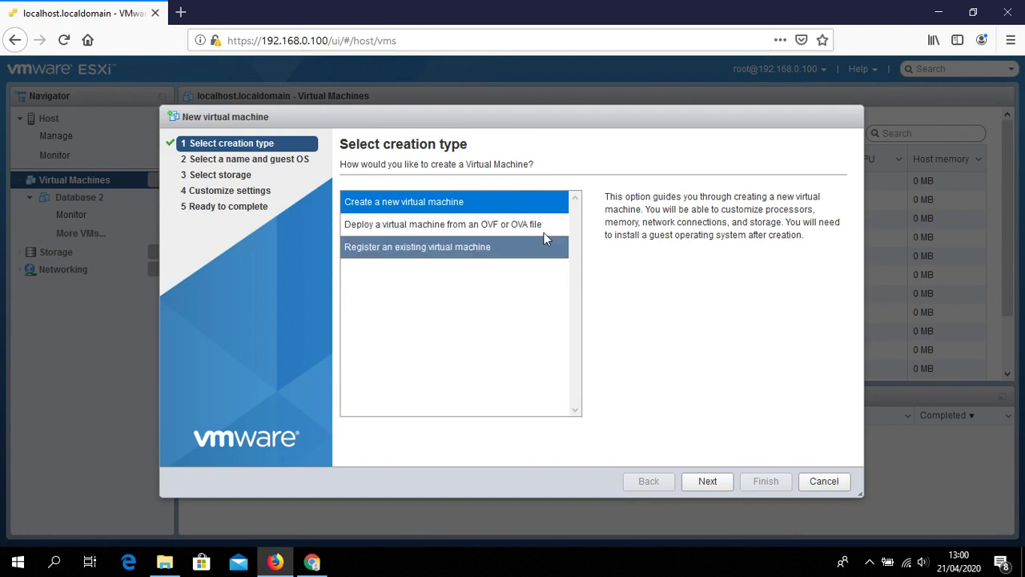
{"action": "left_click", "coordinate": [501, 223]}
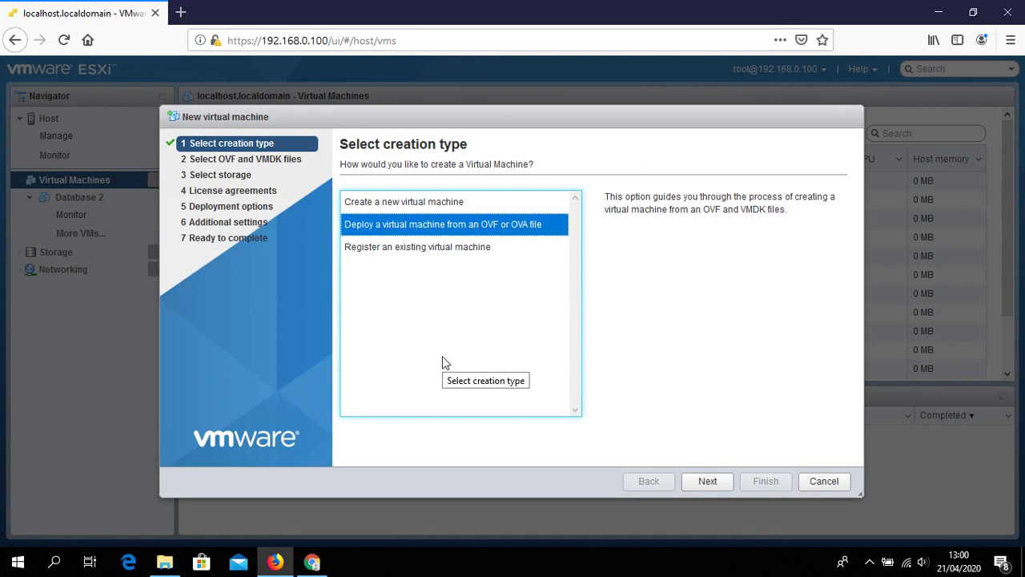
{"action": "left_click", "coordinate": [707, 481]}
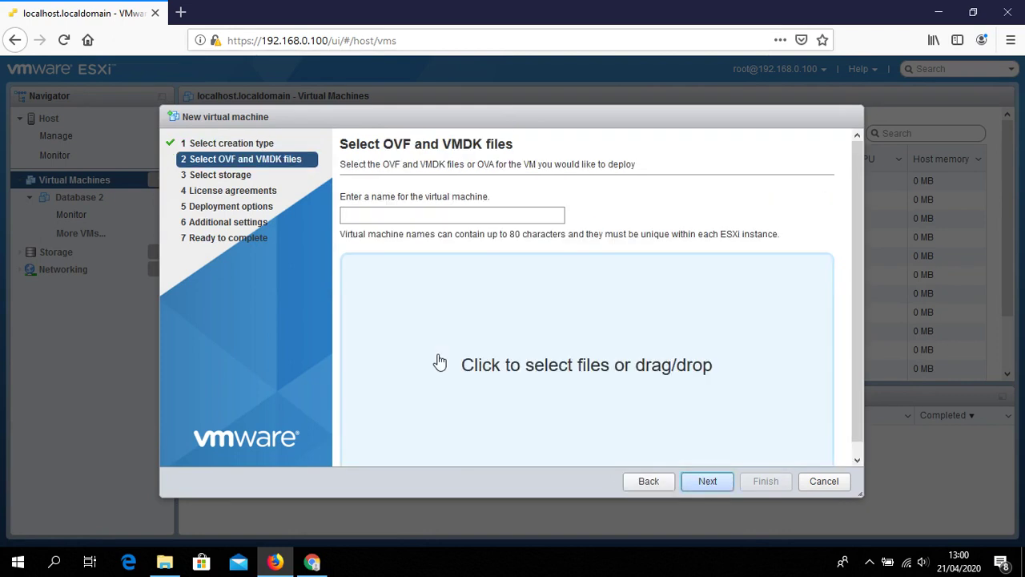
{"action": "left_click", "coordinate": [469, 214]}
{"action": "type", "text": "CUCMM"}
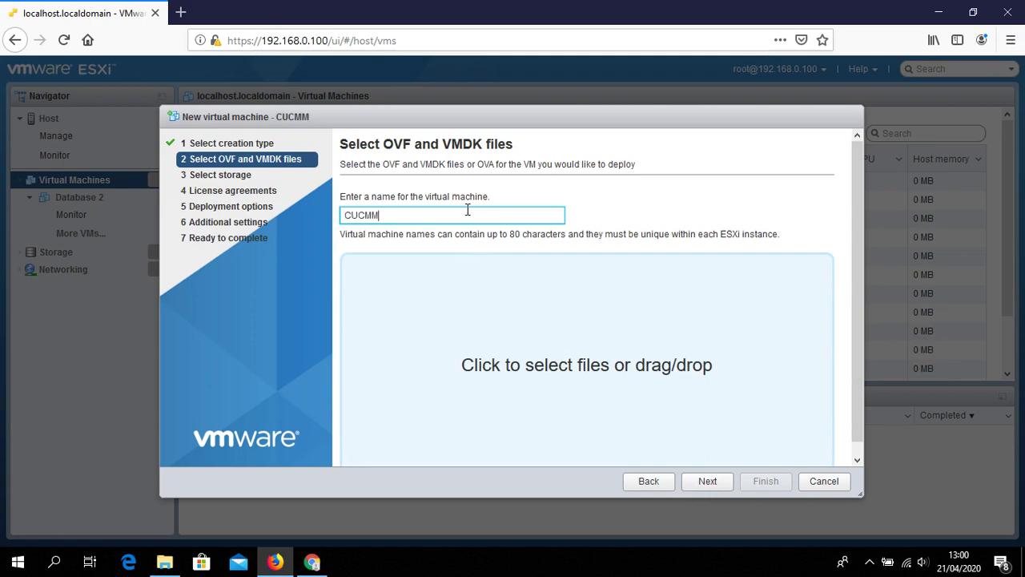
{"action": "key", "text": "BackSpace"}
{"action": "type", "text": "11.0"}
Select cucm_11.0_vmv8_v1.1.ova from the D: drive as the deployment file
{"action": "left_click", "coordinate": [636, 393]}
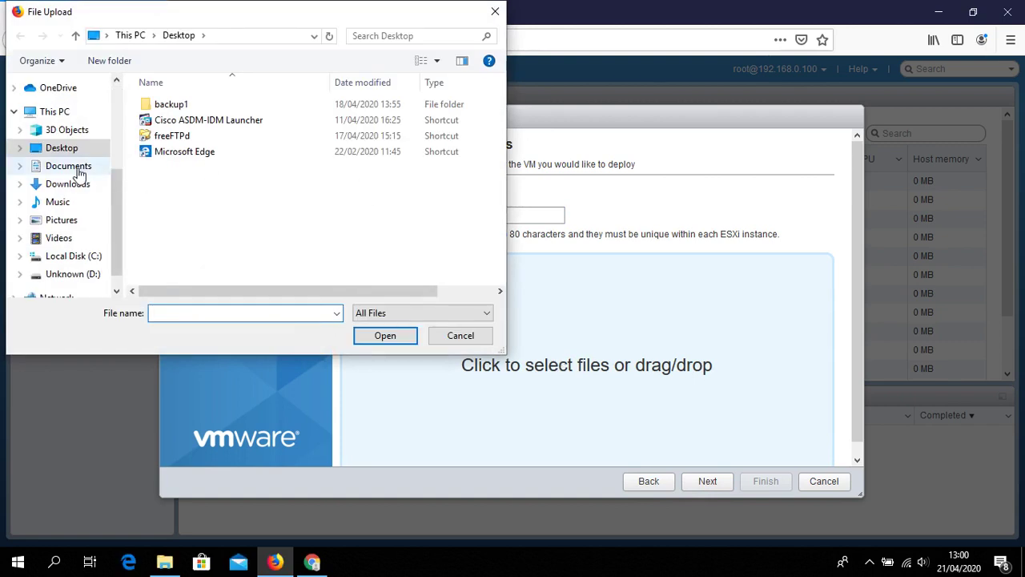
{"action": "scroll", "coordinate": [112, 241], "scroll_direction": "down", "scroll_amount": 1}
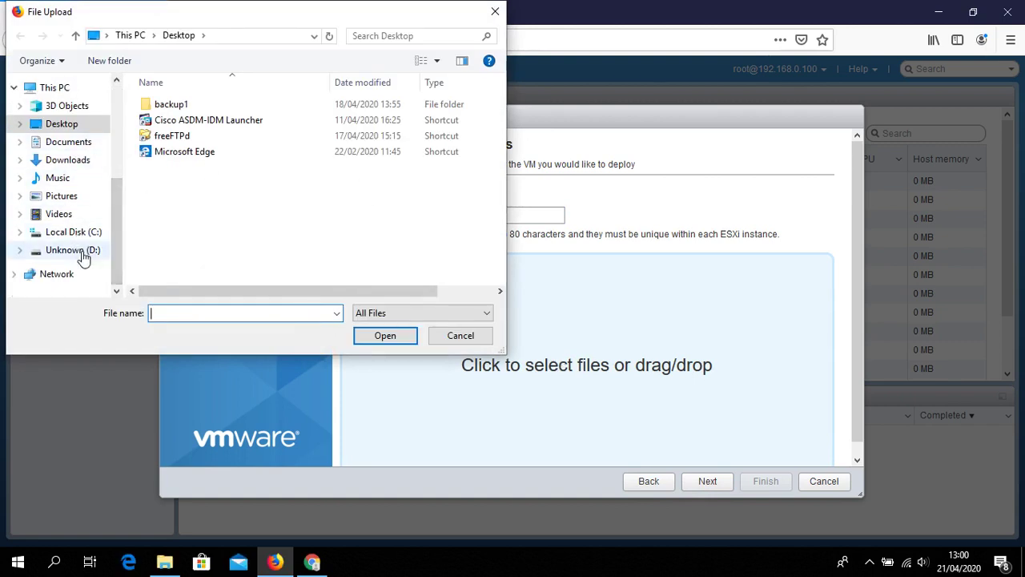
{"action": "left_click", "coordinate": [83, 255]}
{"action": "left_click", "coordinate": [258, 152]}
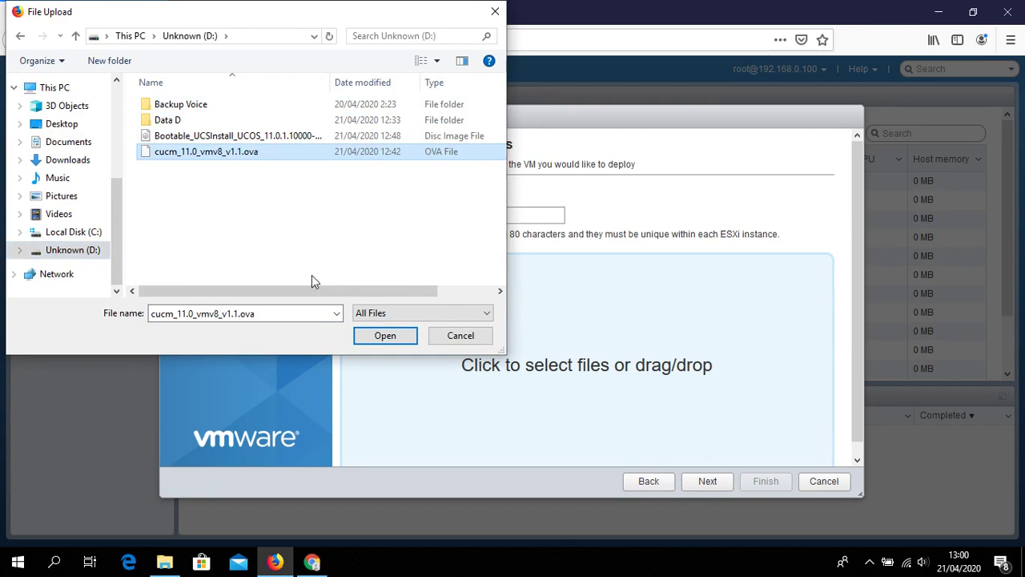
{"action": "left_click", "coordinate": [392, 343]}
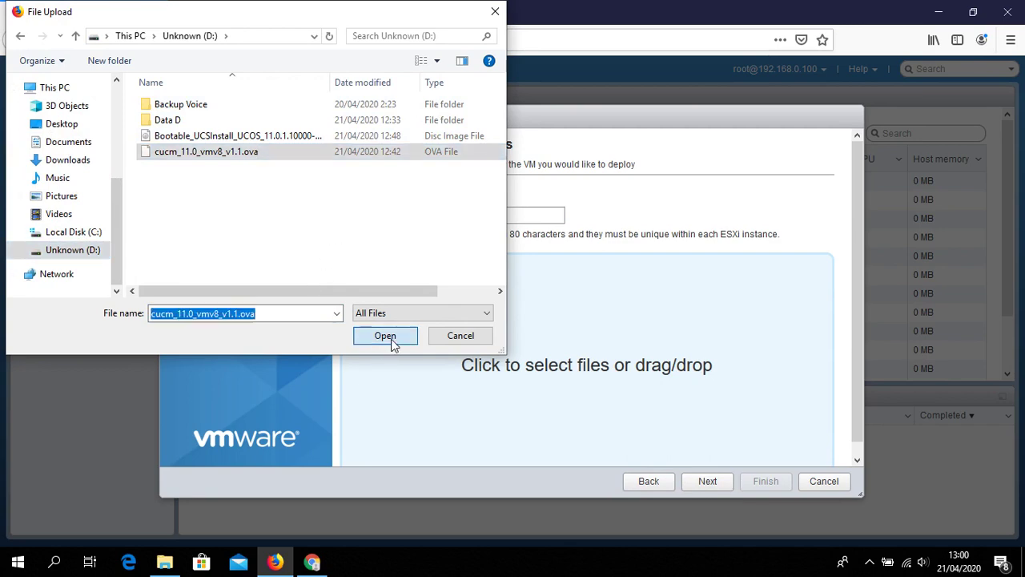
Use datastore1 and VM Network, disable auto power-on, and finish the deployment
{"action": "left_click", "coordinate": [713, 483]}
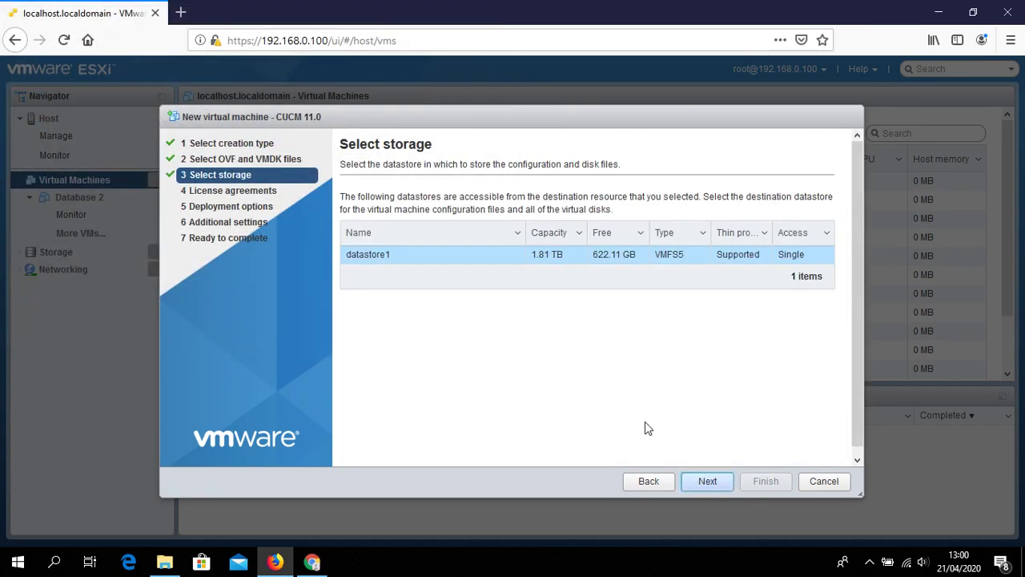
{"action": "left_click", "coordinate": [709, 482]}
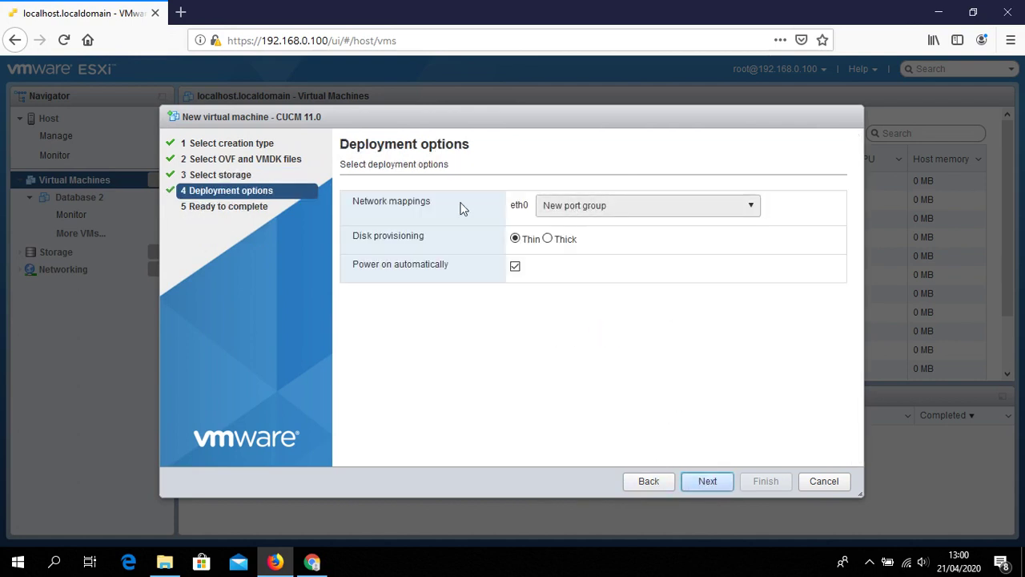
{"action": "left_click", "coordinate": [580, 205]}
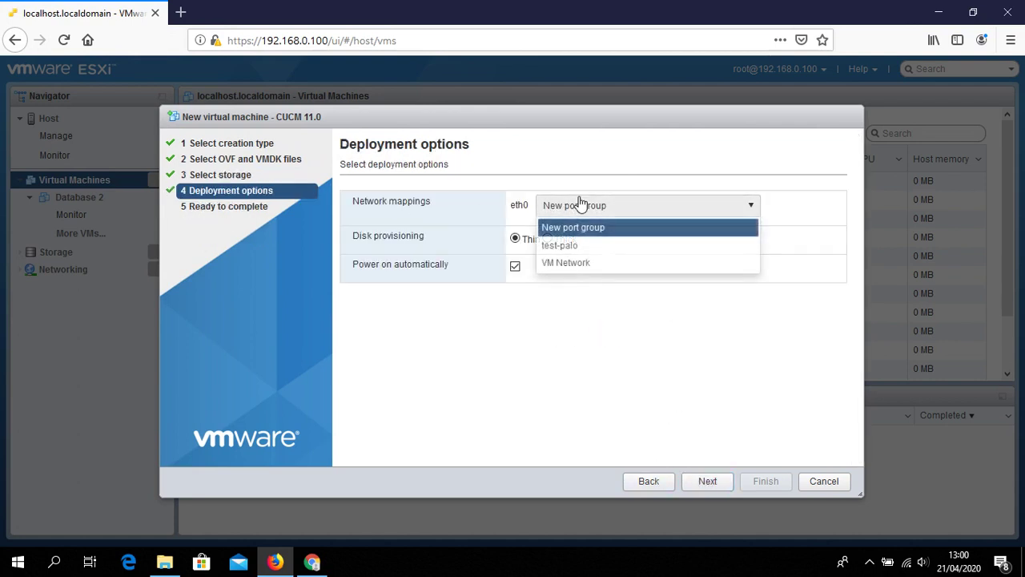
{"action": "left_click", "coordinate": [598, 261]}
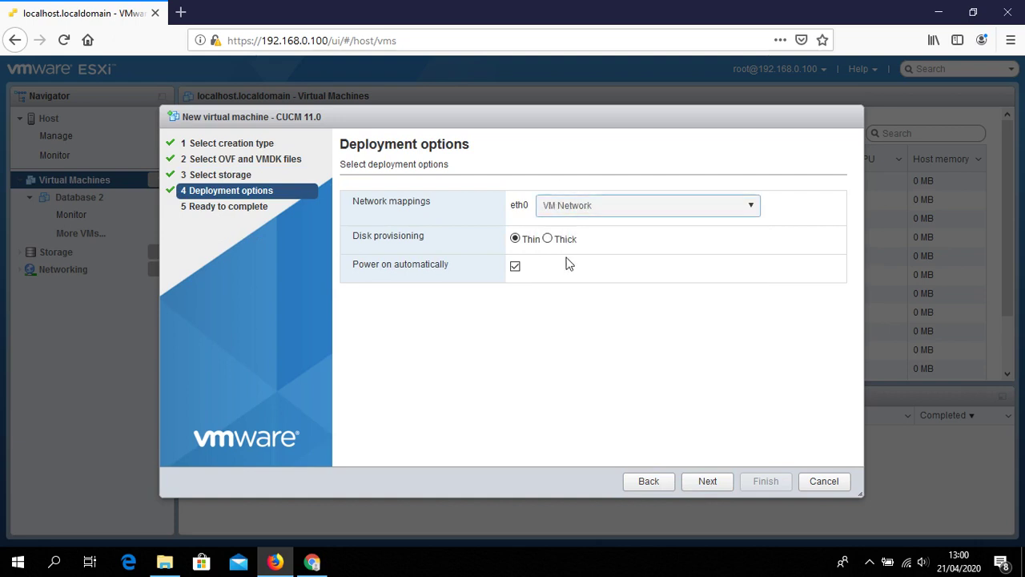
{"action": "left_click", "coordinate": [514, 266]}
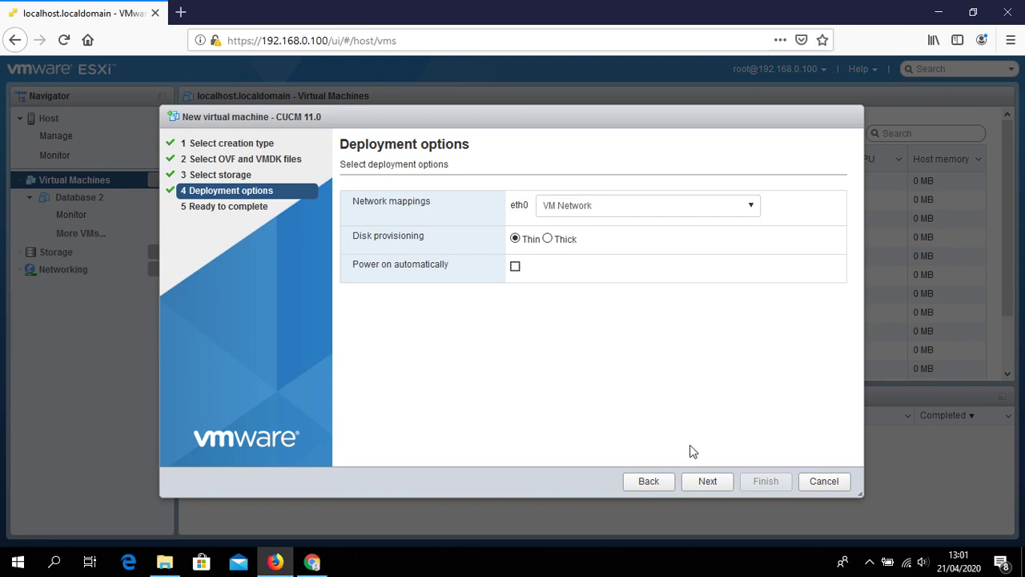
{"action": "left_click", "coordinate": [704, 484]}
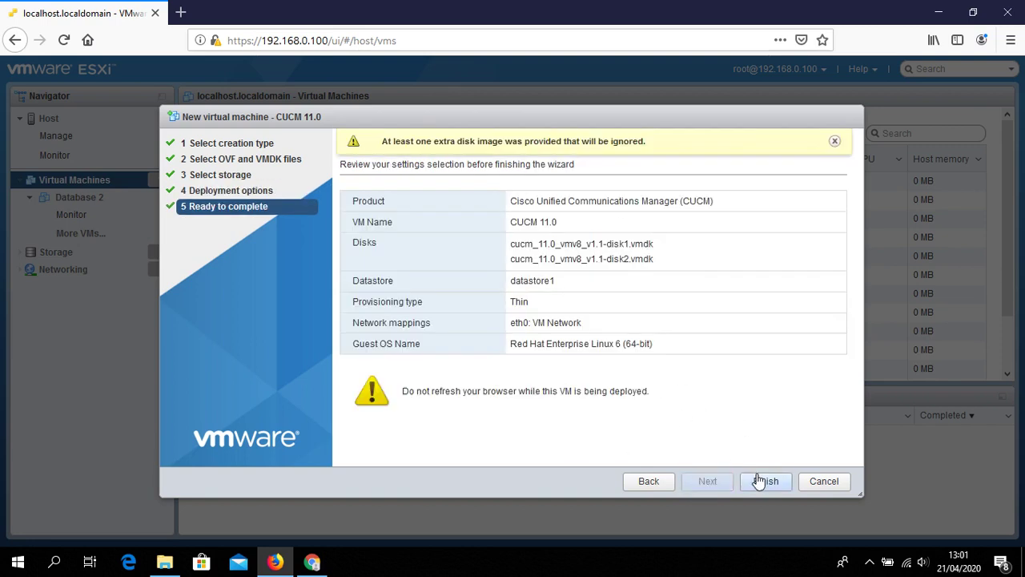
{"action": "left_click", "coordinate": [762, 481]}
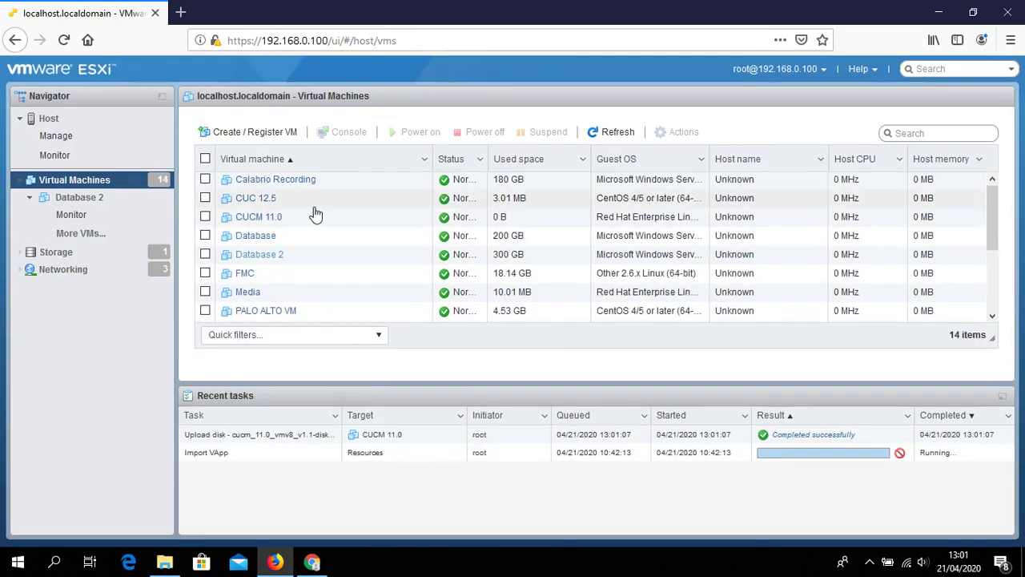
Edit CUCM 11.0's settings and expand CD/DVD Drive 1 to show its source options
{"action": "left_click", "coordinate": [263, 222]}
{"action": "right_click", "coordinate": [263, 221]}
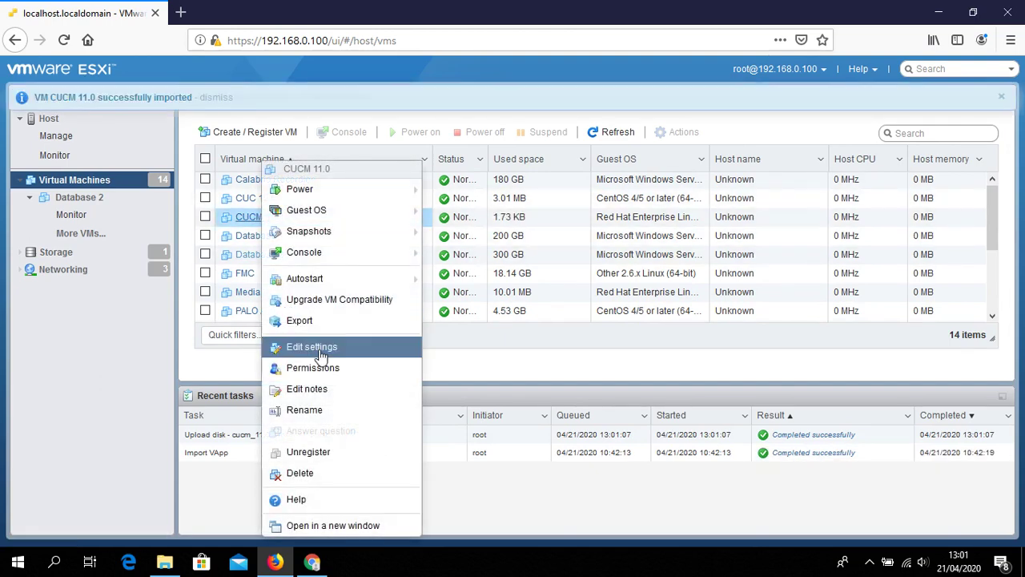
{"action": "left_click", "coordinate": [350, 353]}
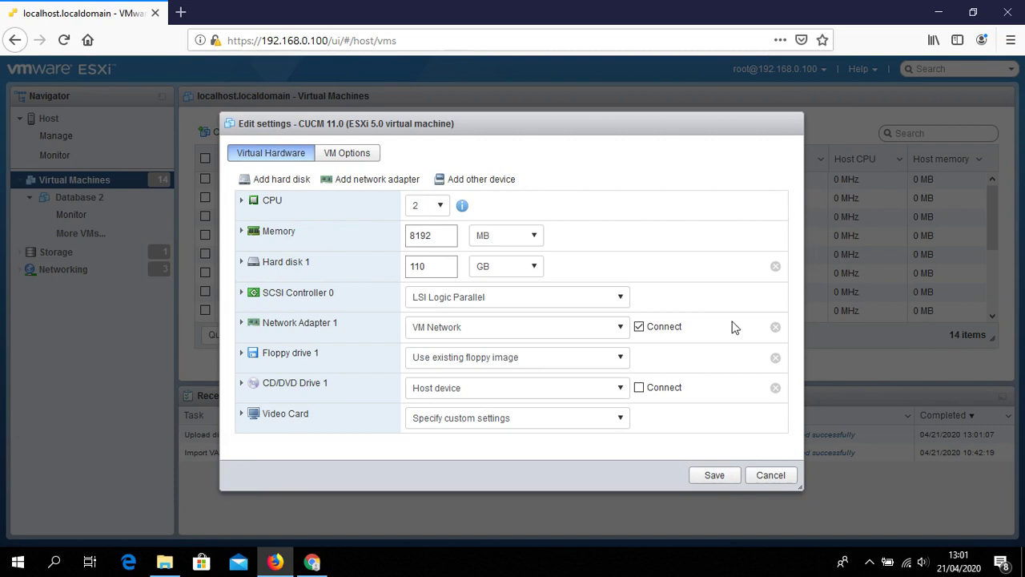
{"action": "left_click", "coordinate": [275, 388]}
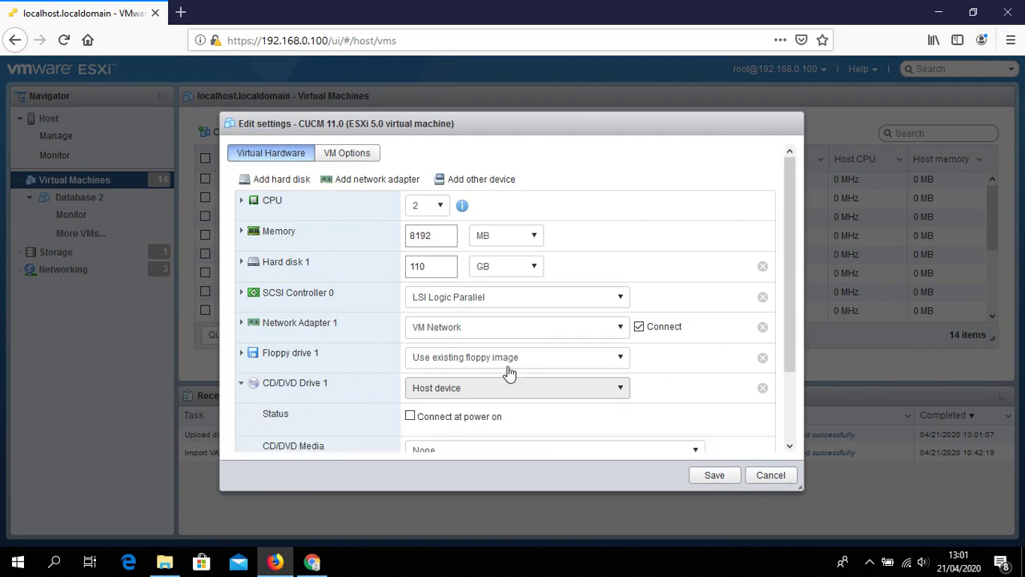
{"action": "left_click", "coordinate": [462, 394]}
Attach datastore1 ISO/CUCM 11.0/Bootable_UCSInstall_UCOS_11.0.1.10000-10.sgn.iso to the CD/DVD drive and save
{"action": "left_click", "coordinate": [464, 428]}
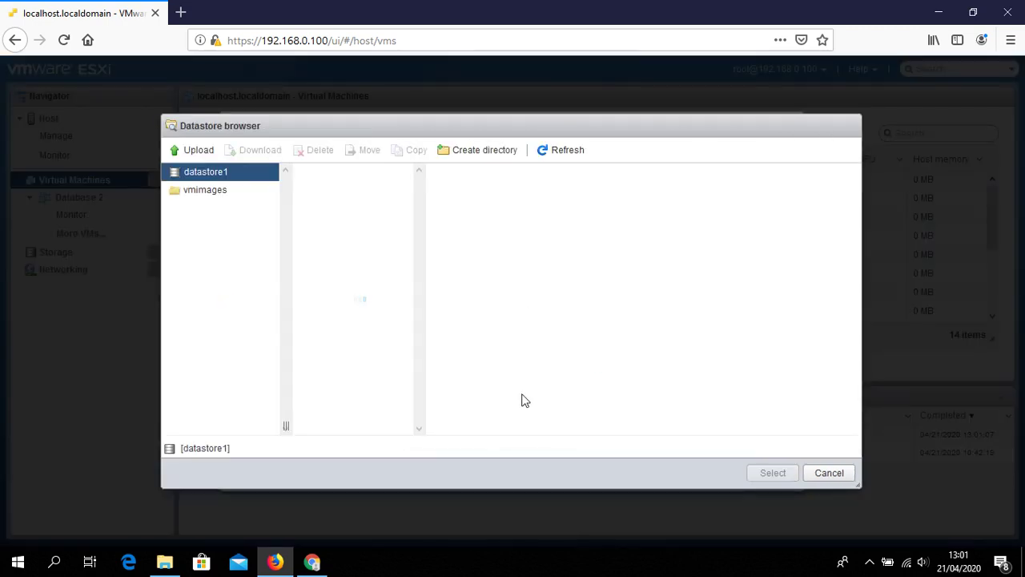
{"action": "left_click", "coordinate": [371, 334]}
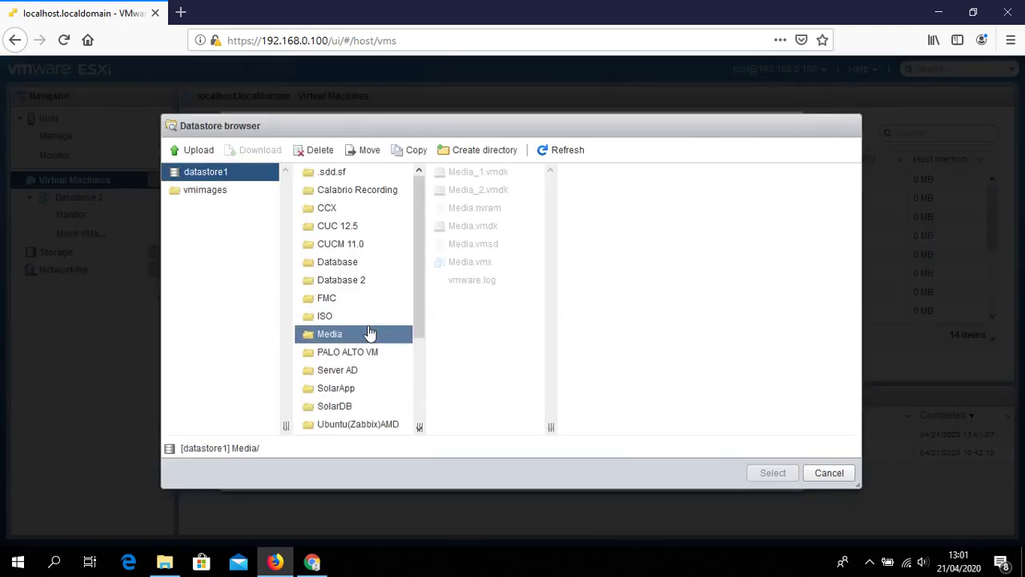
{"action": "left_click", "coordinate": [379, 318]}
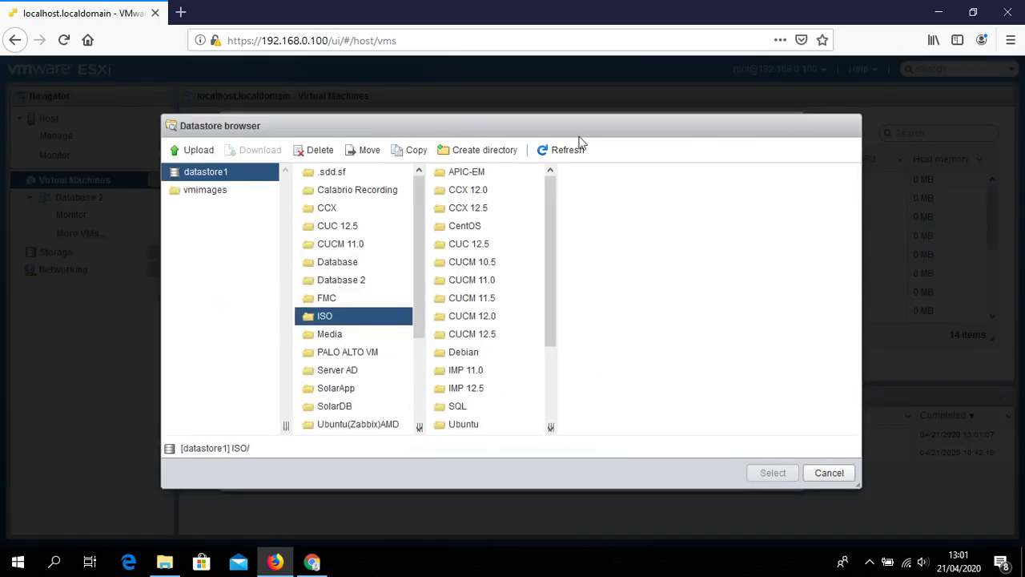
{"action": "left_click", "coordinate": [516, 287]}
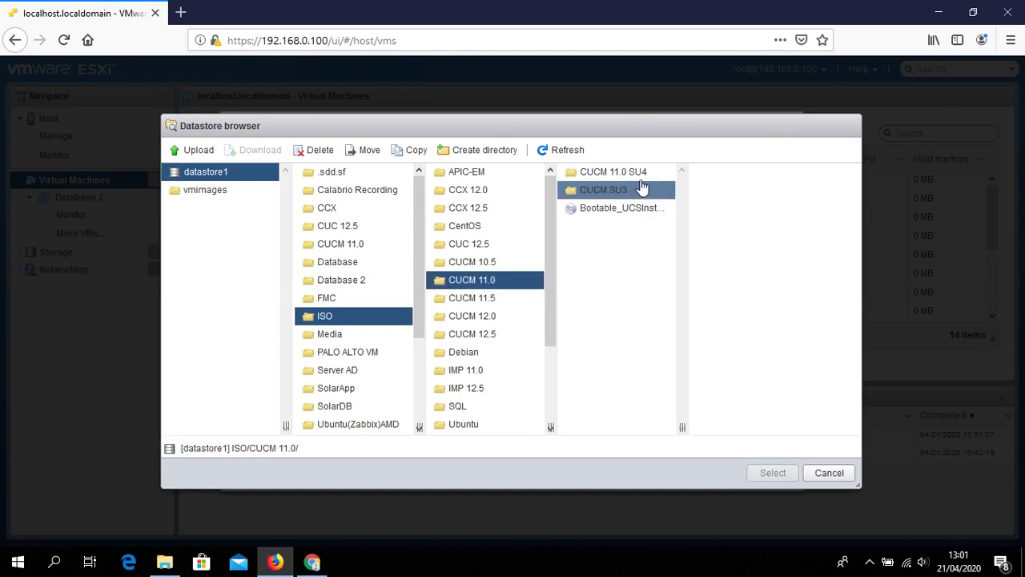
{"action": "left_click", "coordinate": [642, 212]}
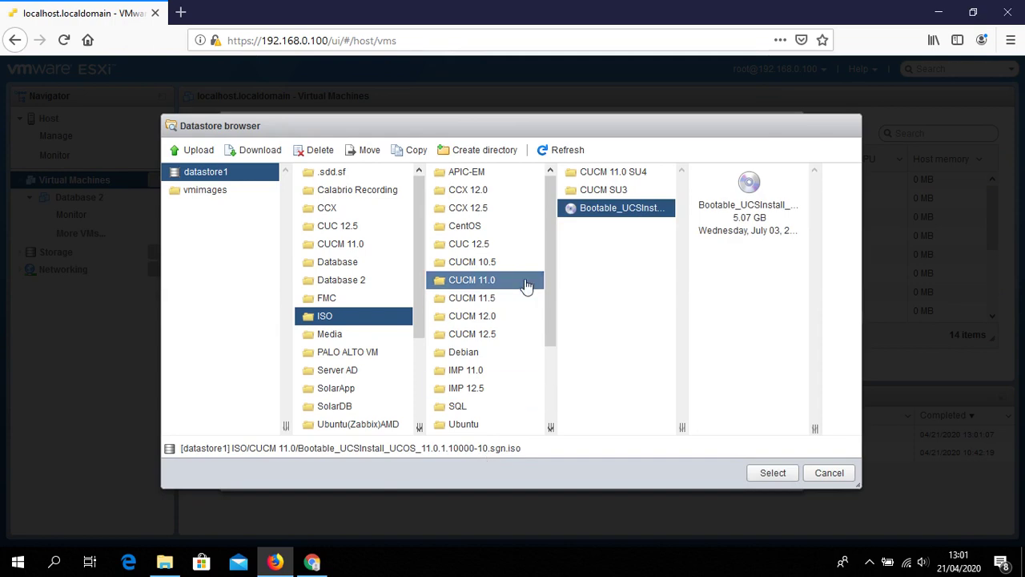
{"action": "left_click", "coordinate": [765, 473]}
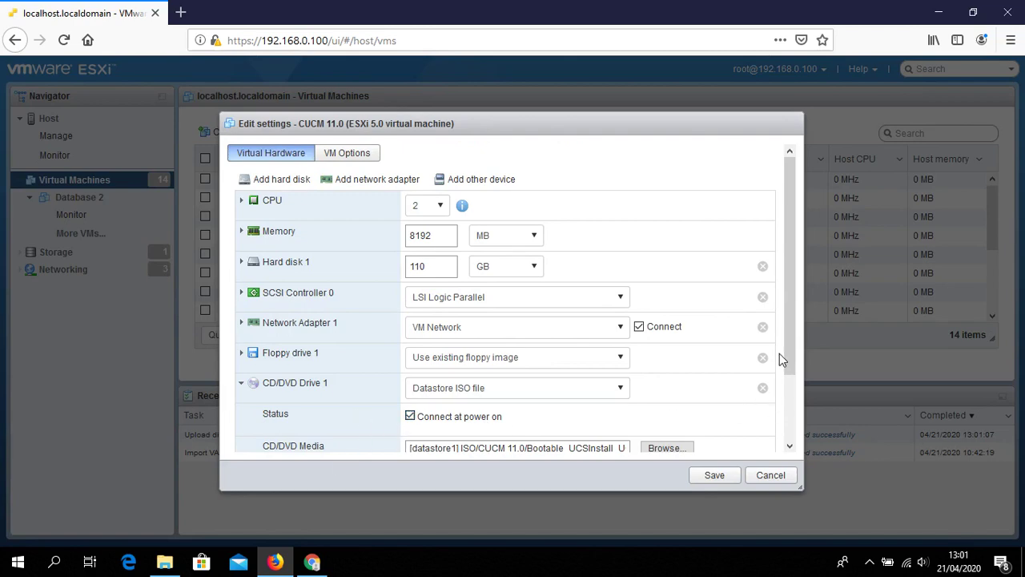
{"action": "left_click", "coordinate": [720, 475]}
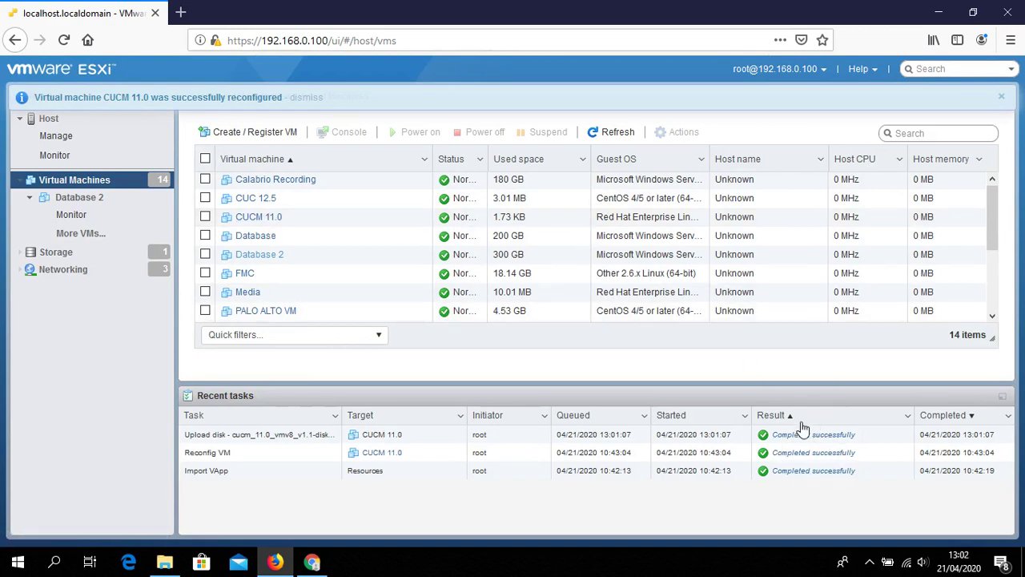
Power on the CUCM 11.0 virtual machine
{"action": "right_click", "coordinate": [269, 223]}
{"action": "mouse_move", "coordinate": [377, 189]}
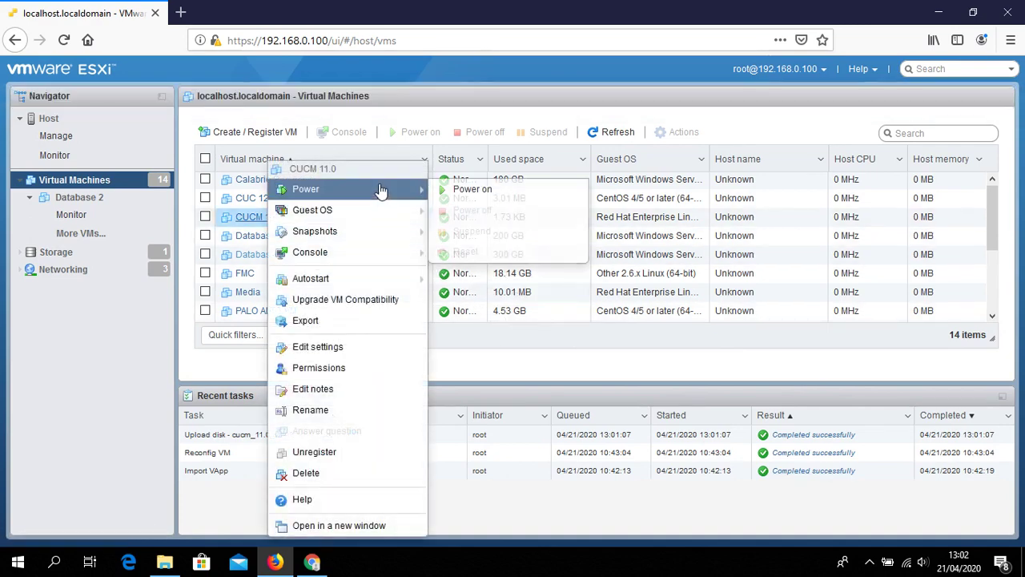
{"action": "left_click", "coordinate": [442, 191]}
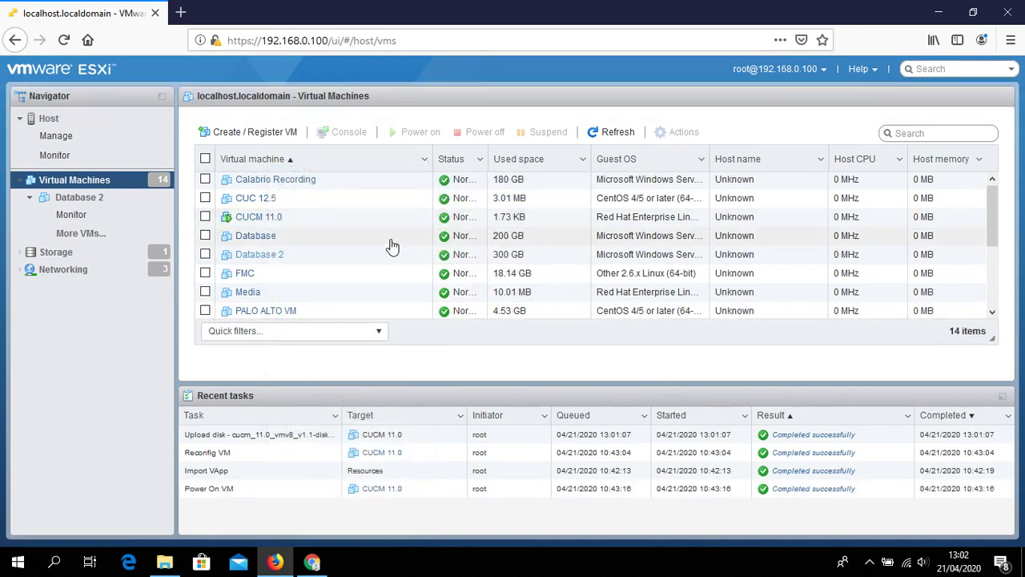
Open CUCM 11.0's browser console and shift it to the right
{"action": "right_click", "coordinate": [272, 223]}
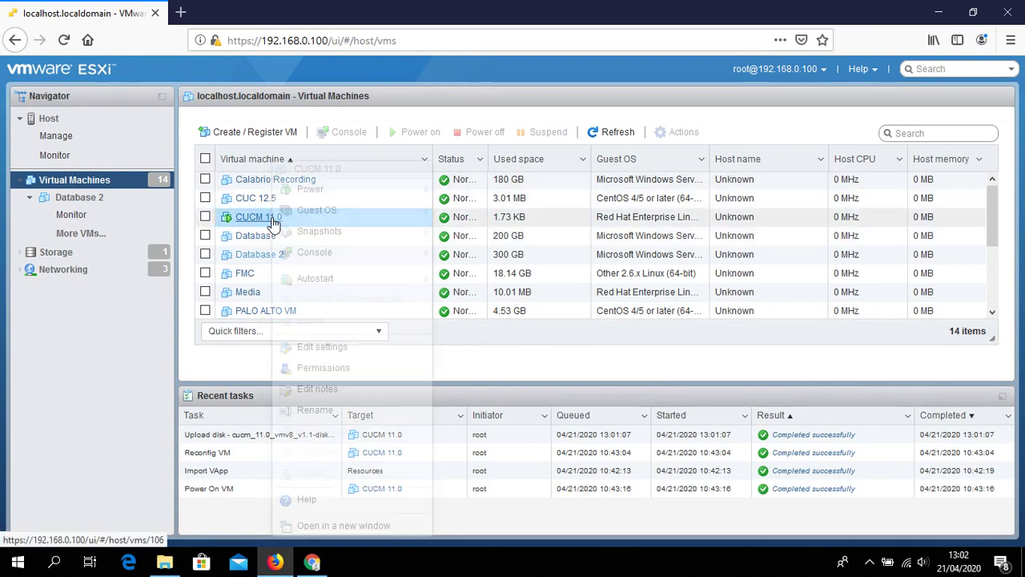
{"action": "mouse_move", "coordinate": [382, 257]}
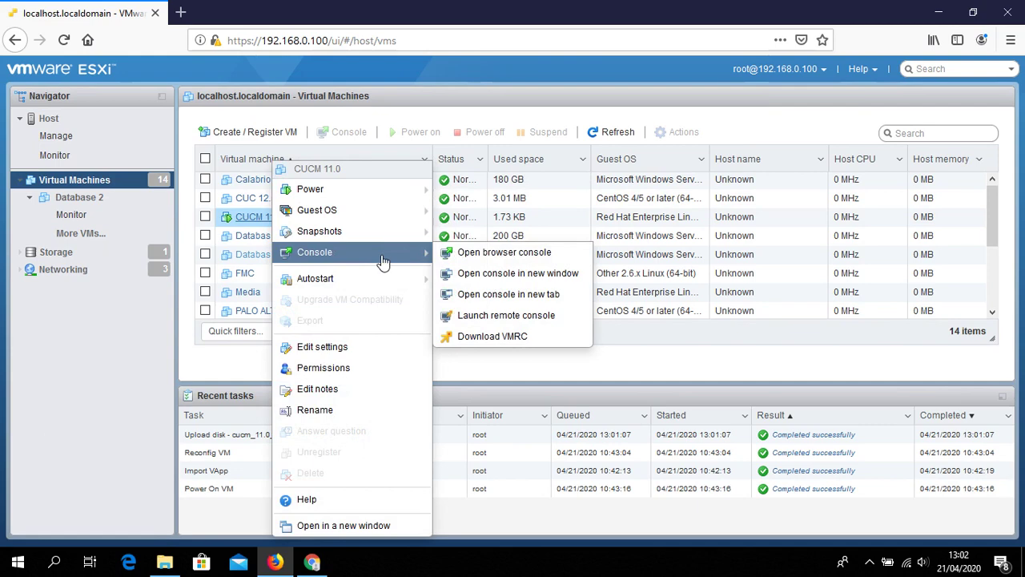
{"action": "left_click", "coordinate": [469, 255]}
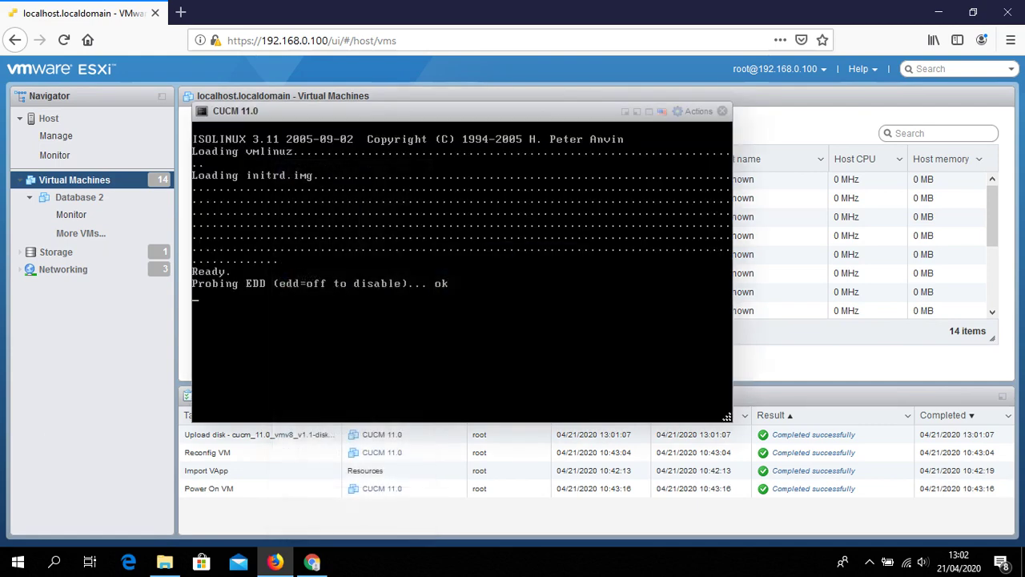
{"action": "left_click_drag", "start_coordinate": [453, 111], "coordinate": [630, 96]}
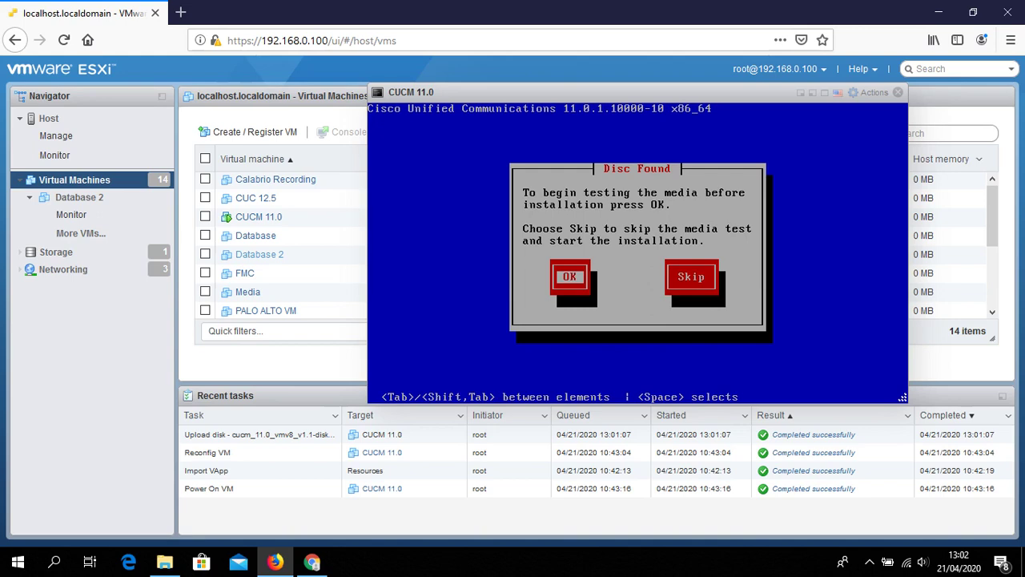
Skip the media test and confirm installing Cisco Unified Communications Manager
{"action": "key", "text": "Tab"}
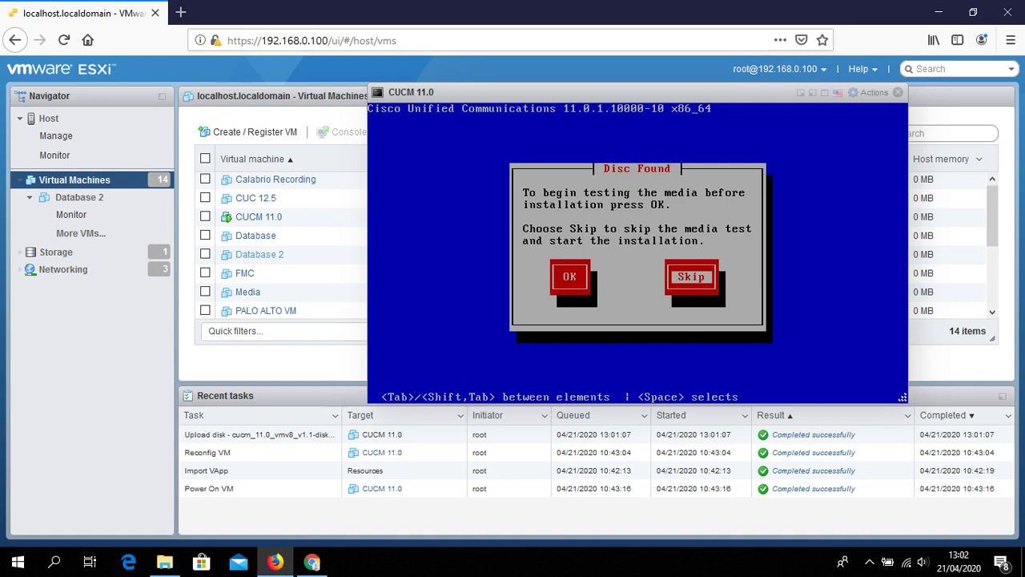
{"action": "key", "text": "Return"}
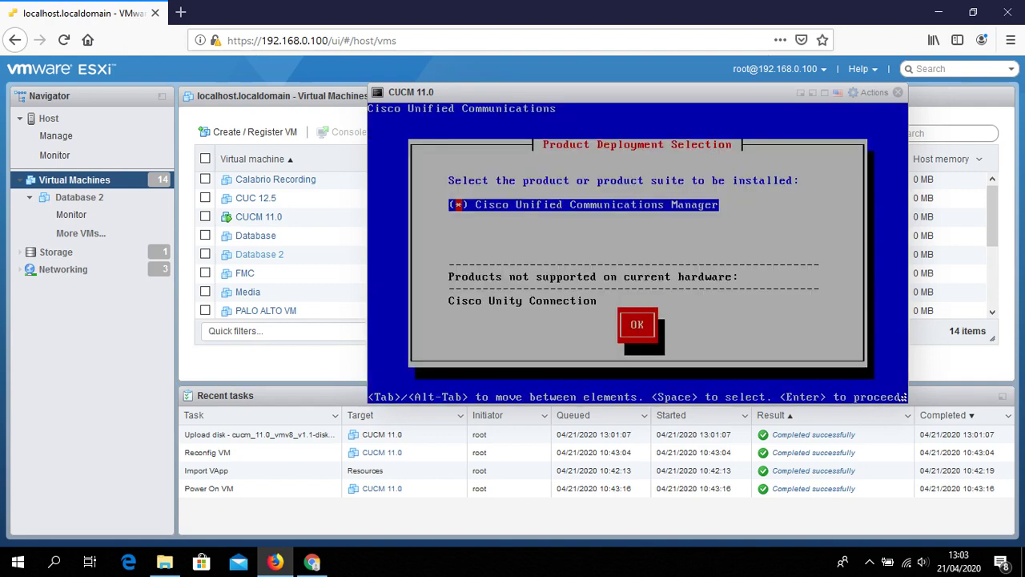
{"action": "key", "text": "Tab"}
{"action": "key", "text": "Return"}
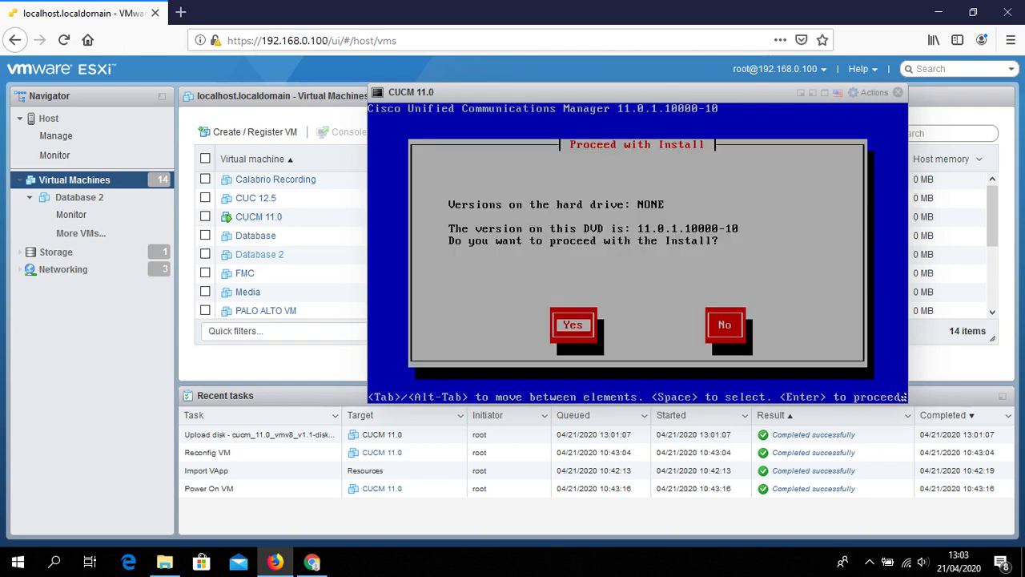
Proceed with the install through the platform wizard, declining the upgrade patch
{"action": "left_click_drag", "start_coordinate": [640, 94], "coordinate": [439, 108]}
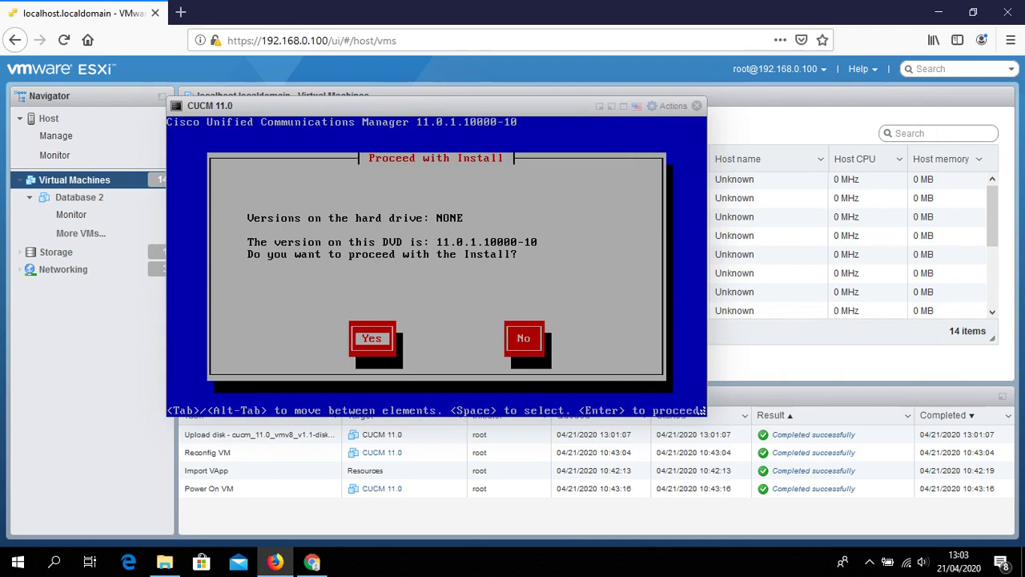
{"action": "key", "text": "Return"}
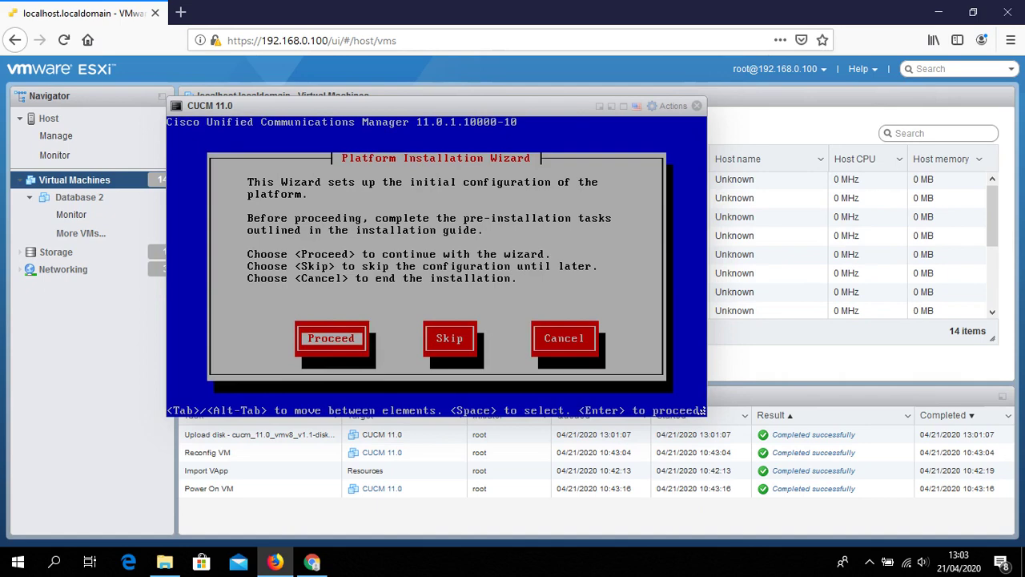
{"action": "key", "text": "Return"}
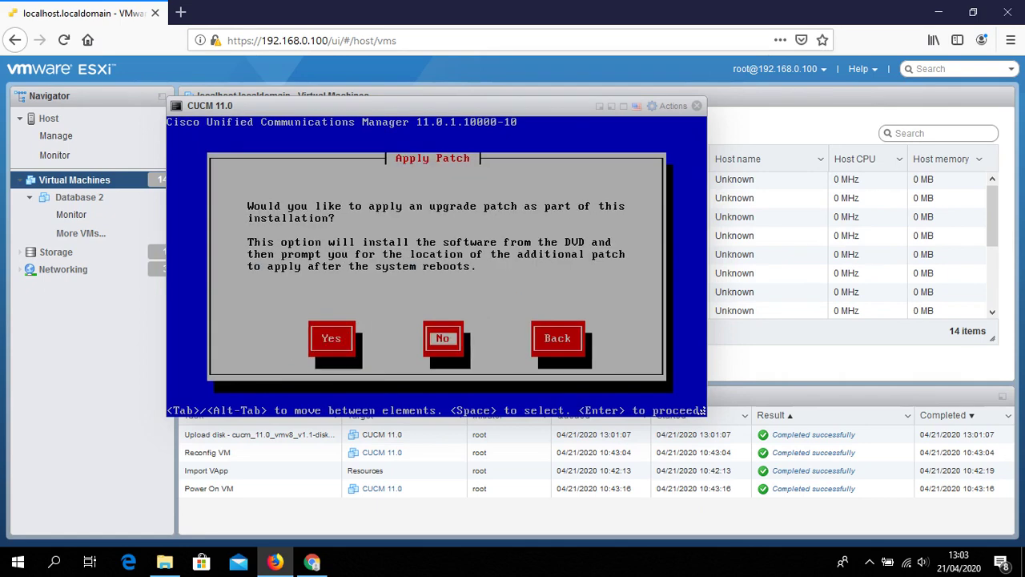
{"action": "key", "text": "Return"}
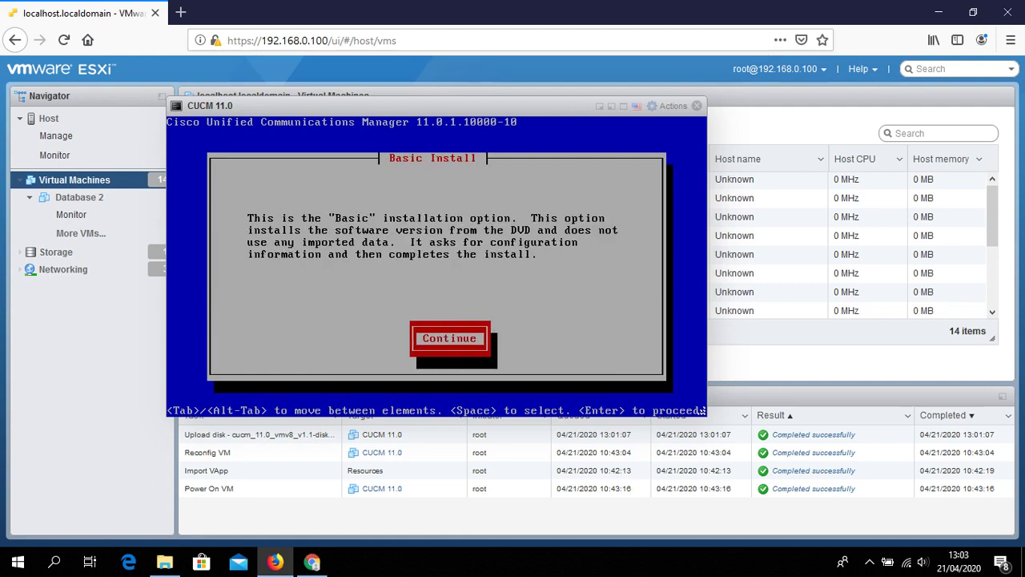
Continue the Basic Install and select Asia/Jakarta as the timezone
{"action": "key", "text": "Return"}
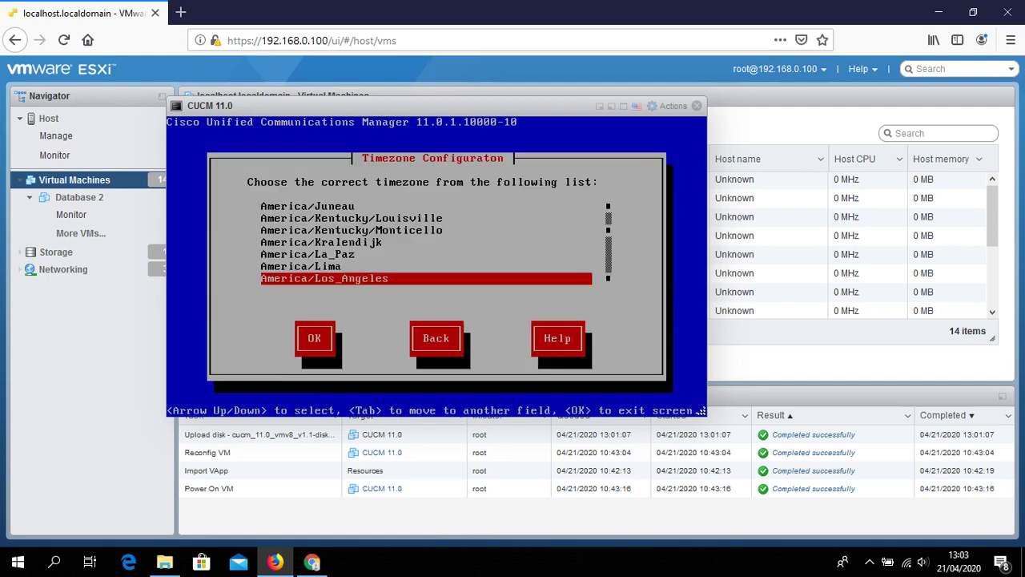
{"action": "key", "text": "Down"}
{"action": "key", "text": "Down"}
{"action": "key", "text": "Down"}
{"action": "key", "text": "Down"}
{"action": "key", "text": "Down"}
{"action": "key", "text": "Down"}
{"action": "key", "text": "Down"}
{"action": "key", "text": "Down"}
{"action": "key", "text": "Down"}
{"action": "key", "text": "Down"}
{"action": "key", "text": "Down"}
{"action": "key", "text": "Down"}
{"action": "key", "text": "Down"}
{"action": "key", "text": "Down"}
{"action": "key", "text": "Down"}
{"action": "key", "text": "Down"}
{"action": "key", "text": "Down"}
{"action": "key", "text": "Down"}
{"action": "key", "text": "Down"}
{"action": "key", "text": "Down"}
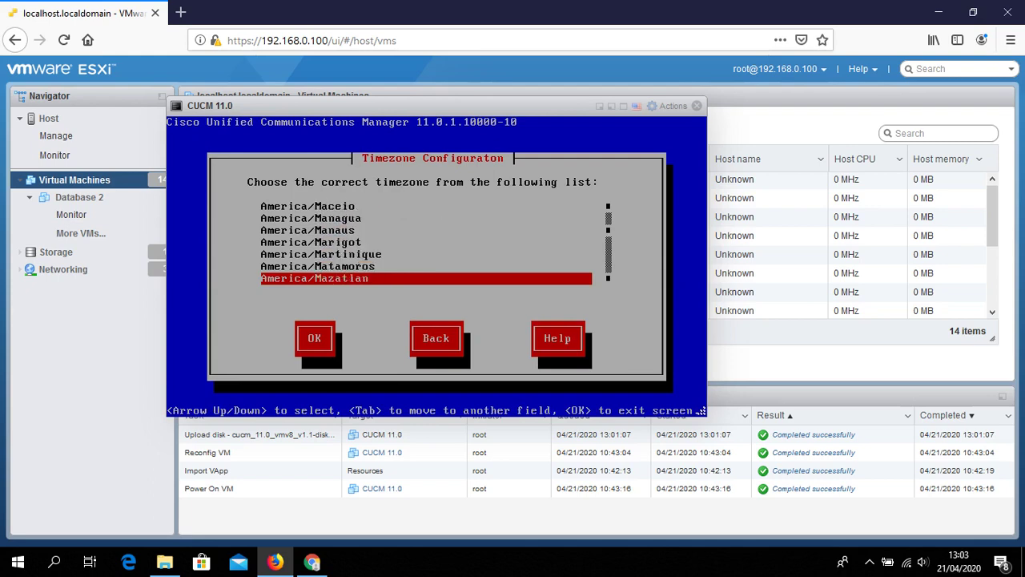
{"action": "key", "text": "Down"}
{"action": "key", "text": "Down"}
{"action": "key", "text": "Down"}
{"action": "key", "text": "Down"}
{"action": "key", "text": "Down"}
{"action": "key", "text": "Down"}
{"action": "key", "text": "Down"}
{"action": "key", "text": "Down"}
{"action": "key", "text": "Down"}
{"action": "key", "text": "Down"}
{"action": "key", "text": "Down"}
{"action": "key", "text": "Down"}
{"action": "key", "text": "Down"}
{"action": "key", "text": "Down"}
{"action": "key", "text": "Down"}
{"action": "key", "text": "Down"}
{"action": "key", "text": "Down"}
{"action": "key", "text": "Down"}
{"action": "key", "text": "Down"}
{"action": "key", "text": "Down"}
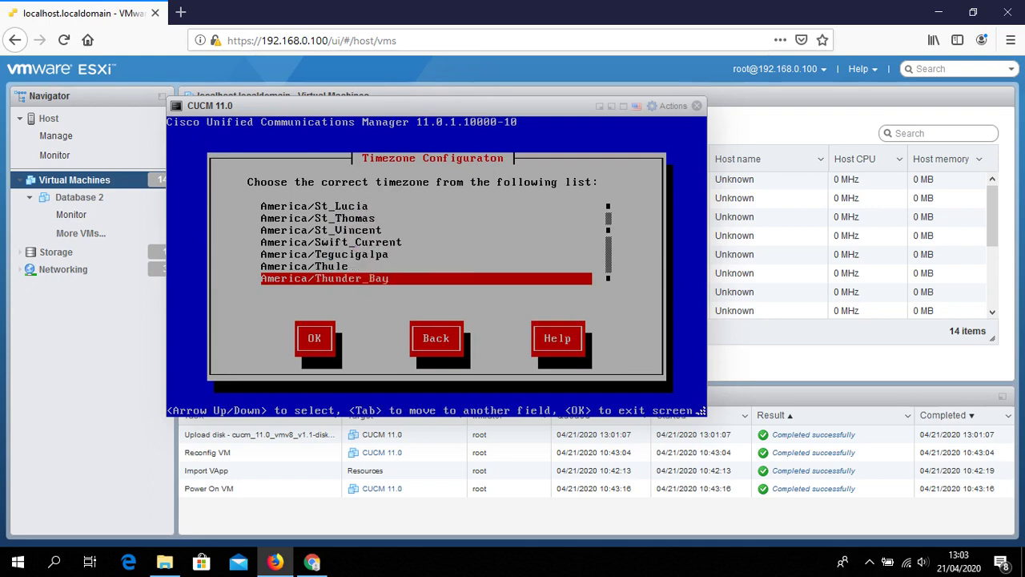
{"action": "key", "text": "Down"}
{"action": "key", "text": "Down"}
{"action": "key", "text": "Down"}
{"action": "key", "text": "Down"}
{"action": "key", "text": "Down"}
{"action": "key", "text": "Down"}
{"action": "key", "text": "Down"}
{"action": "key", "text": "Down"}
{"action": "key", "text": "Down"}
{"action": "key", "text": "Down"}
{"action": "key", "text": "Down"}
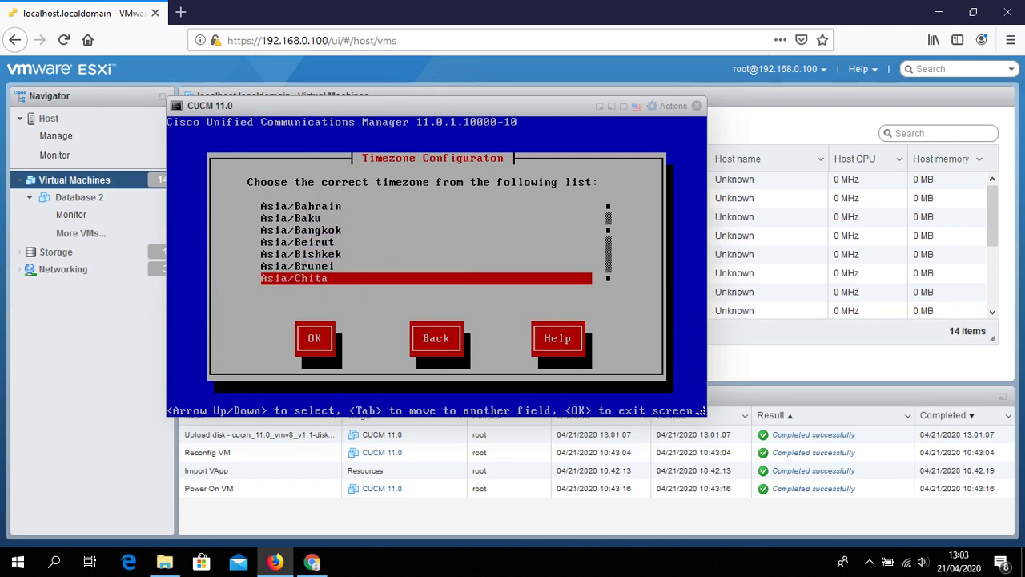
{"action": "key", "text": "Down"}
{"action": "key", "text": "Down"}
{"action": "key", "text": "Down"}
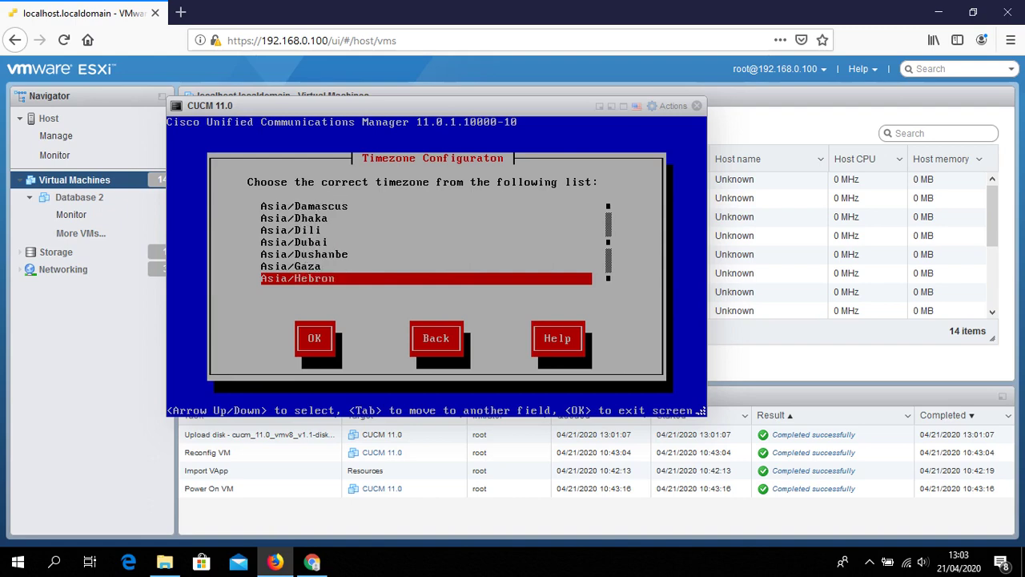
{"action": "key", "text": "Down"}
{"action": "key", "text": "Down"}
{"action": "key", "text": "Down"}
{"action": "key", "text": "Down"}
{"action": "key", "text": "Down"}
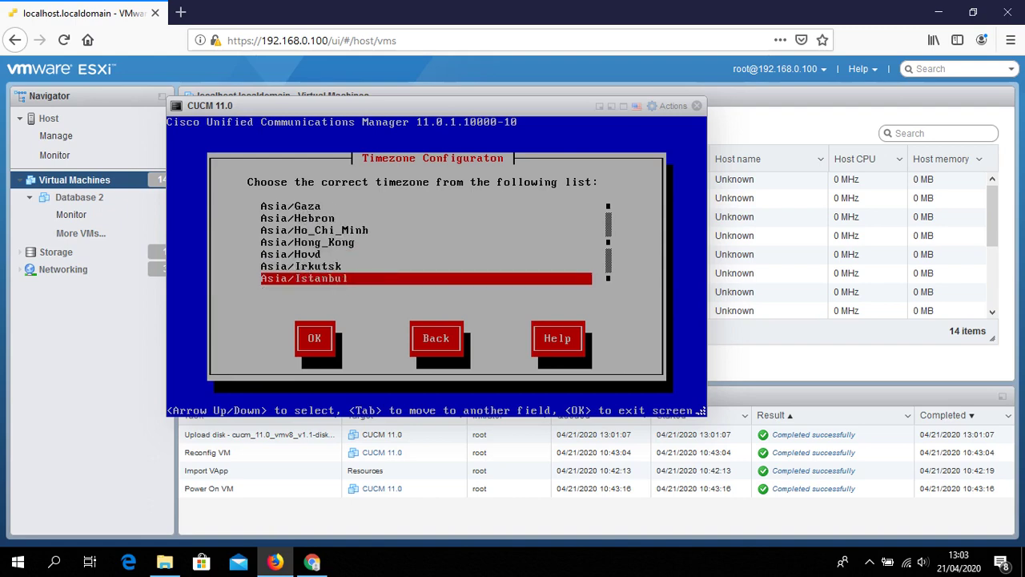
{"action": "key", "text": "Up"}
{"action": "key", "text": "Tab"}
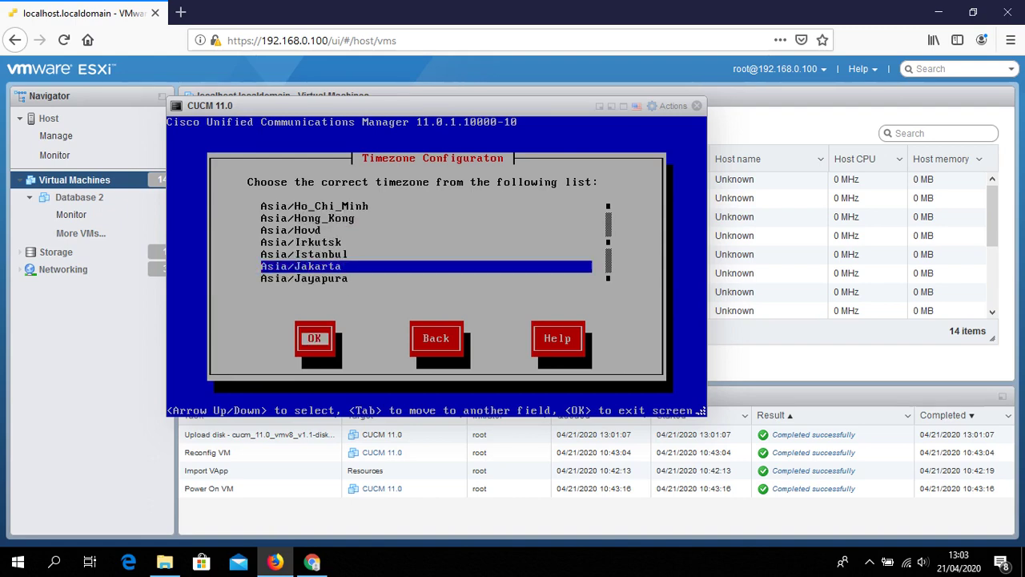
{"action": "key", "text": "Return"}
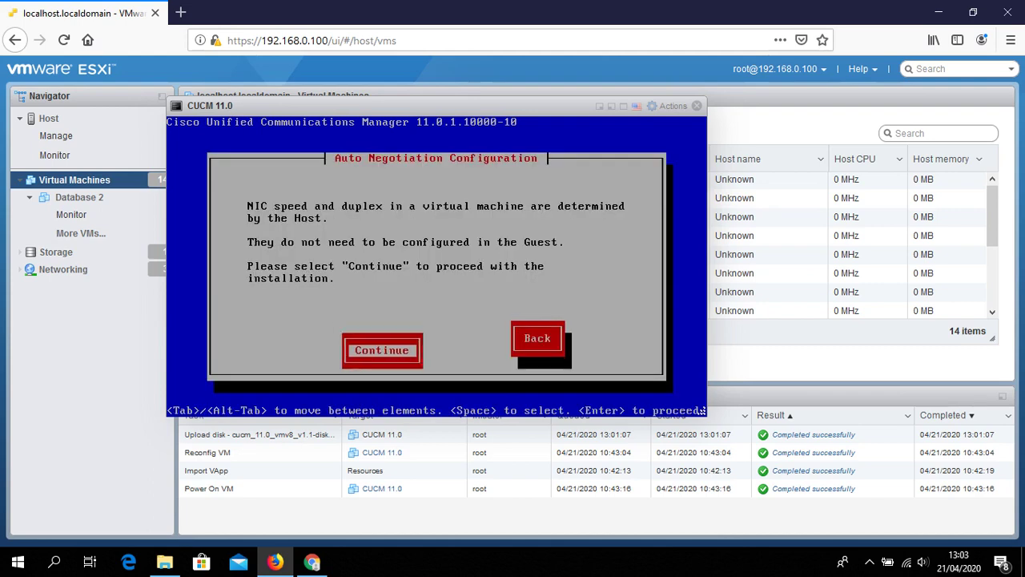
Accept auto negotiation, keep the default MTU, and decline DHCP
{"action": "key", "text": "Return"}
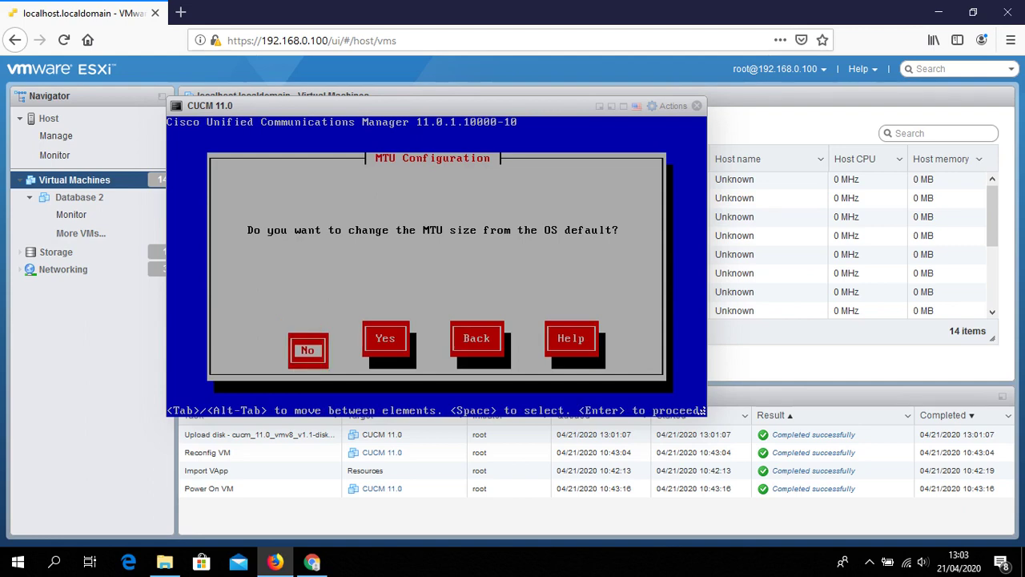
{"action": "key", "text": "Return"}
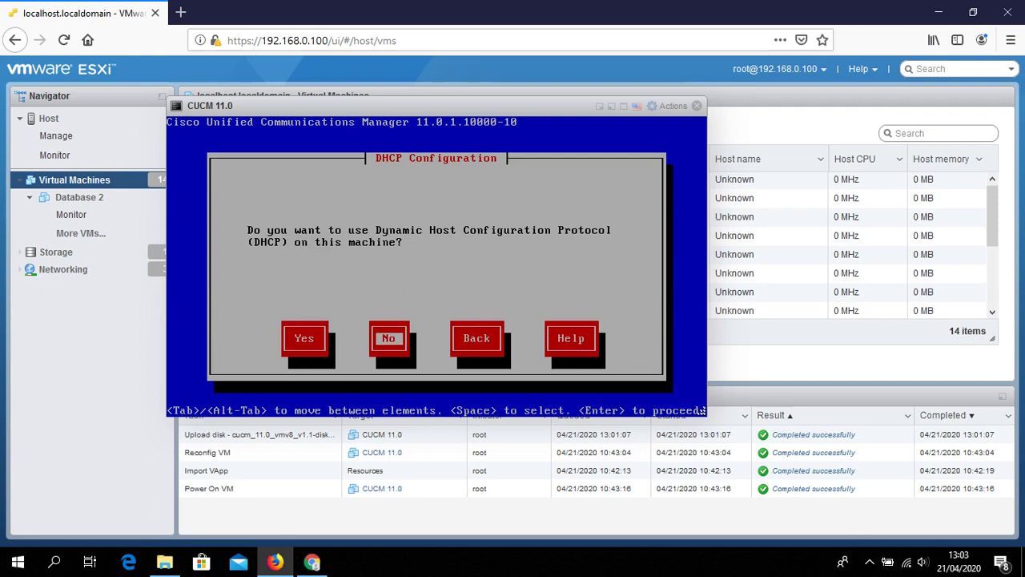
{"action": "key", "text": "Return"}
Enter host name cucmpub01, IP 192.168.0.161, mask 255.255.255.0 and gateway 192.168.0.1
{"action": "type", "text": "192."}
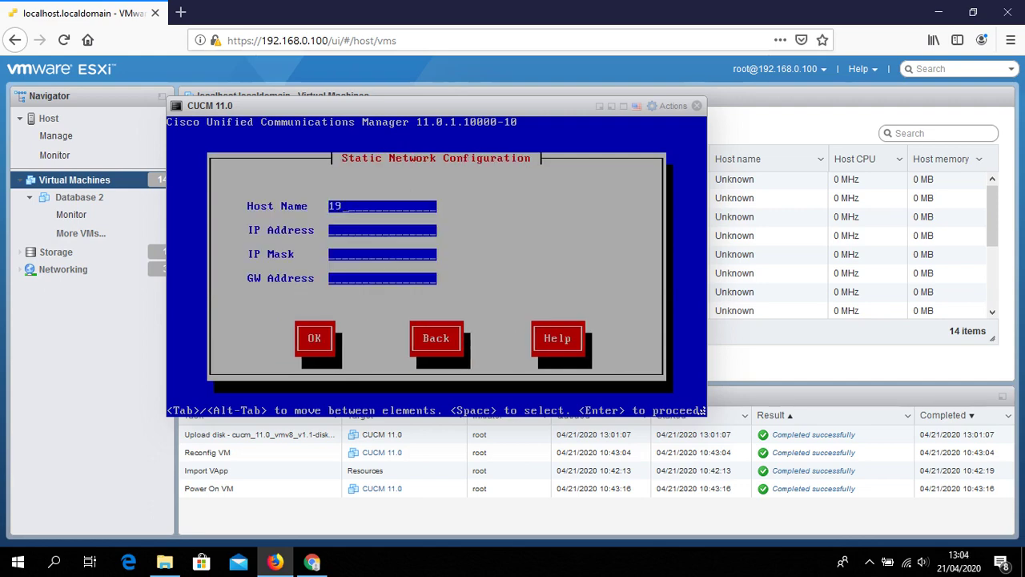
{"action": "key", "text": "BackSpace"}
{"action": "key", "text": "BackSpace"}
{"action": "key", "text": "BackSpace"}
{"action": "key", "text": "BackSpace"}
{"action": "type", "text": "ucc"}
{"action": "key", "text": "BackSpace"}
{"action": "key", "text": "BackSpace"}
{"action": "key", "text": "BackSpace"}
{"action": "type", "text": "cucmpub01"}
{"action": "type", "text": "192.168.0."}
{"action": "type", "text": "16"}
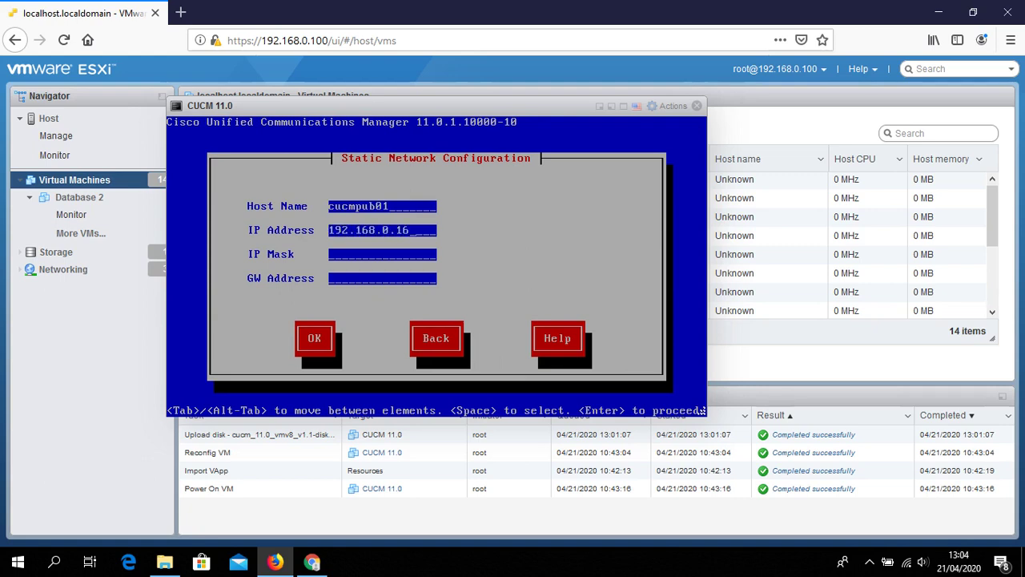
{"action": "type", "text": "1"}
{"action": "key", "text": "Tab"}
{"action": "type", "text": "255.255.255."}
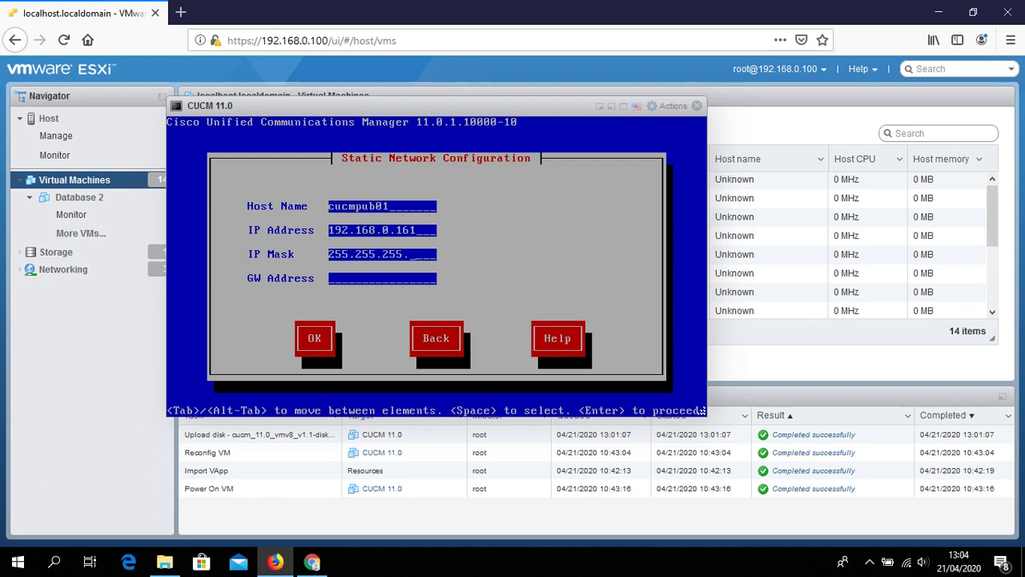
{"action": "type", "text": "0"}
{"action": "key", "text": "Tab"}
{"action": "type", "text": "192.168.0.1"}
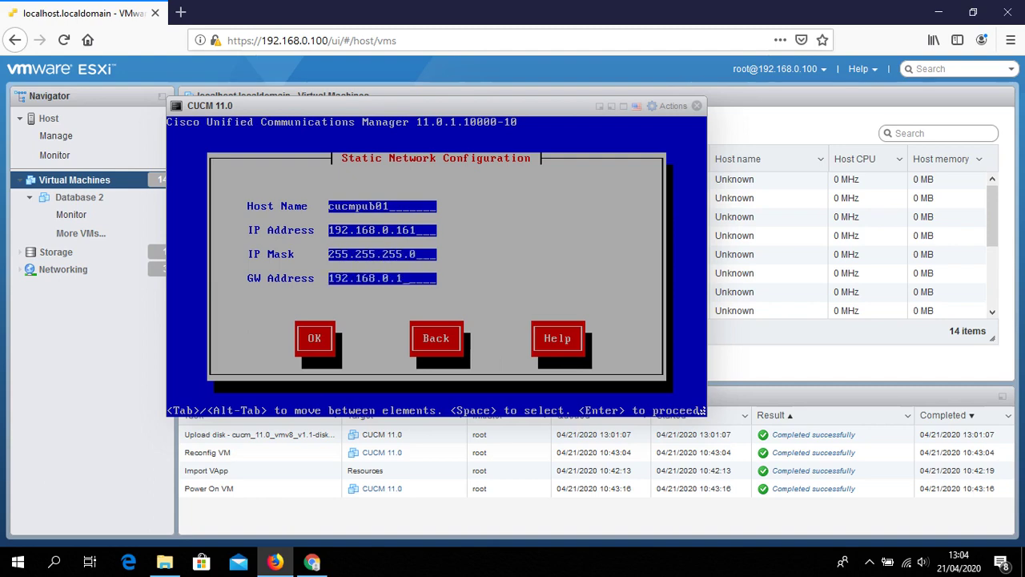
{"action": "key", "text": "Tab"}
{"action": "key", "text": "Return"}
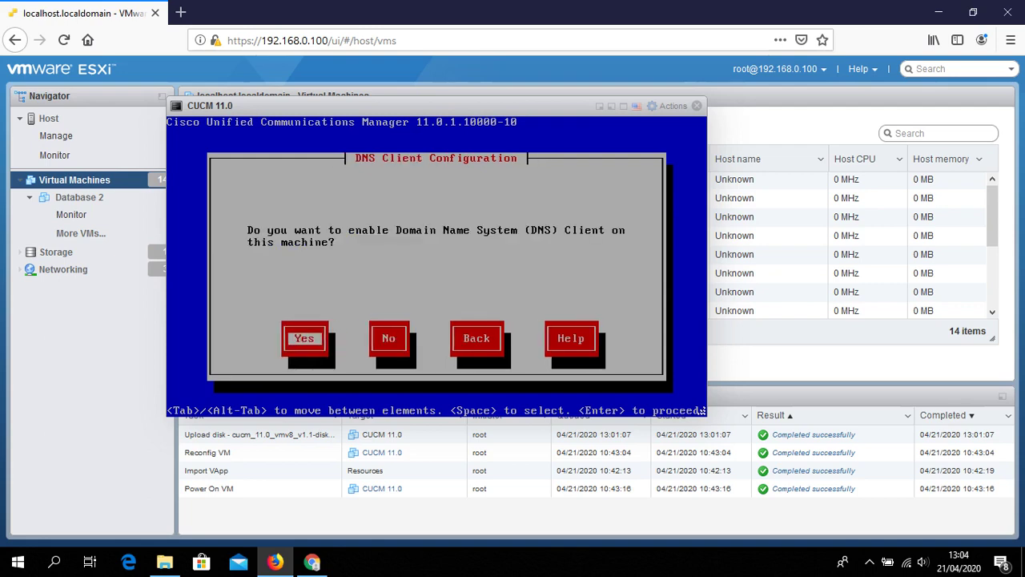
Leave the DNS client disabled and move on
{"action": "key", "text": "Tab"}
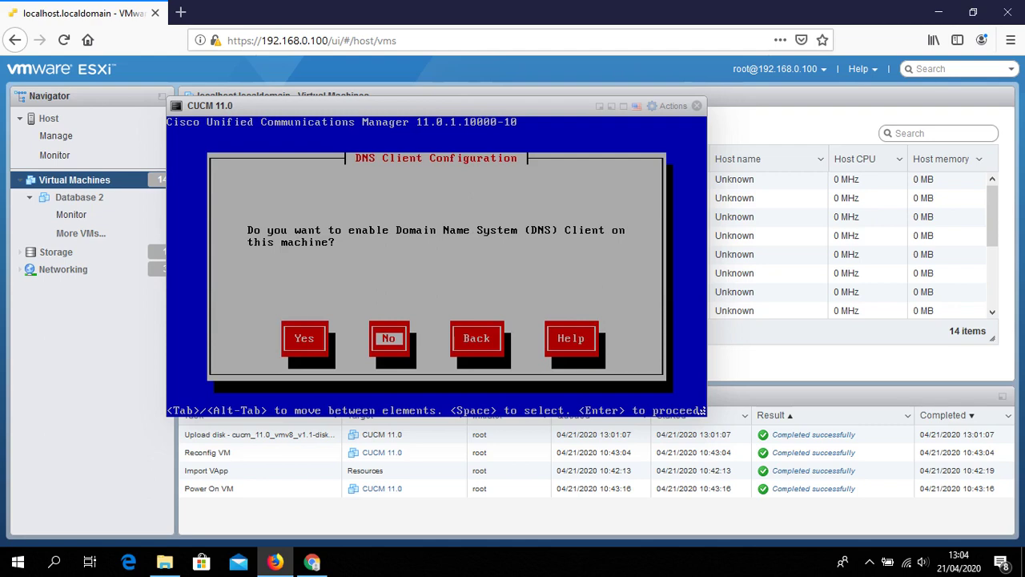
{"action": "key", "text": "Left"}
{"action": "key", "text": "Return"}
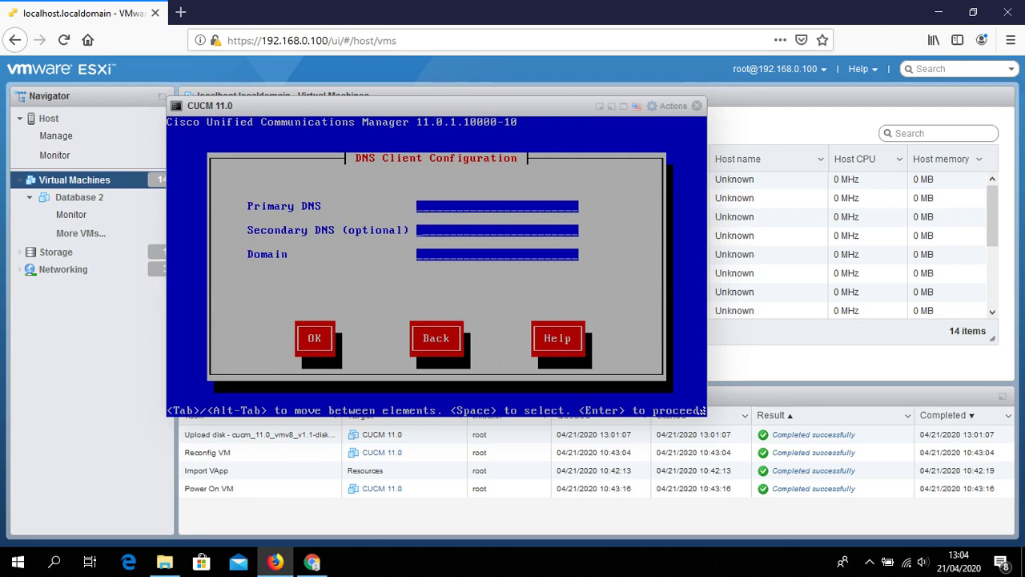
{"action": "key", "text": "Tab"}
{"action": "key", "text": "Tab"}
{"action": "key", "text": "Return"}
{"action": "key", "text": "Return"}
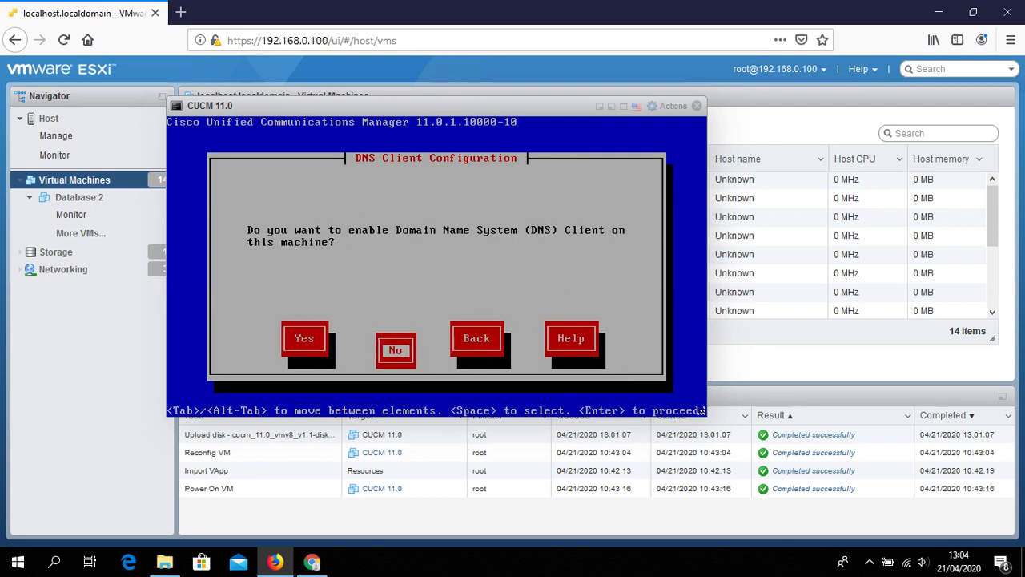
Fill in the administrator ID and password
{"action": "type", "text": "admin"}
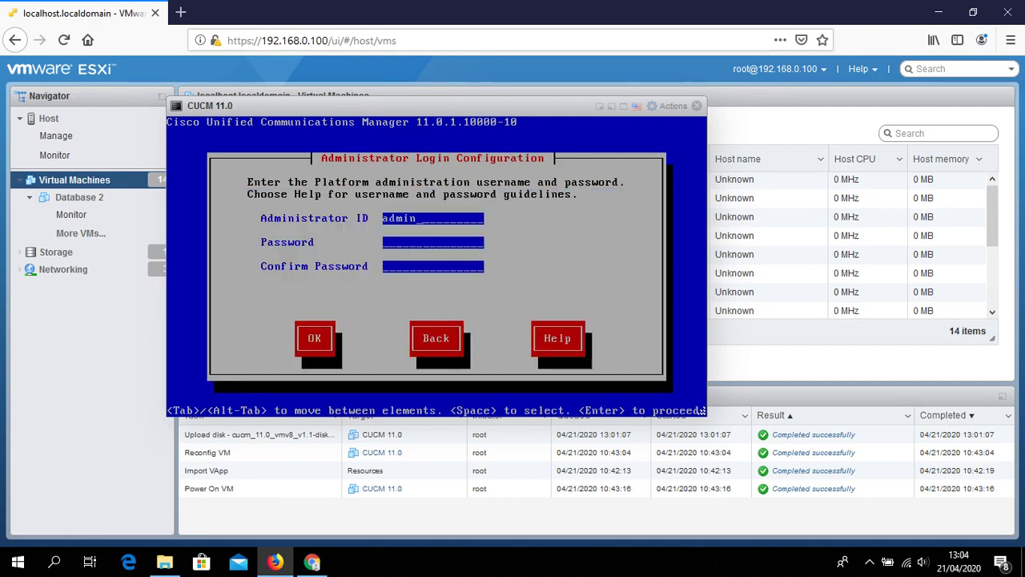
{"action": "type", "text": "is"}
{"action": "key", "text": "BackSpace"}
{"action": "key", "text": "BackSpace"}
{"action": "key", "text": "Tab"}
{"action": "type", "text": "***********"}
Re-enter the administrator password to confirm it and submit the login configuration
{"action": "key", "text": "Tab"}
{"action": "type", "text": "*******"}
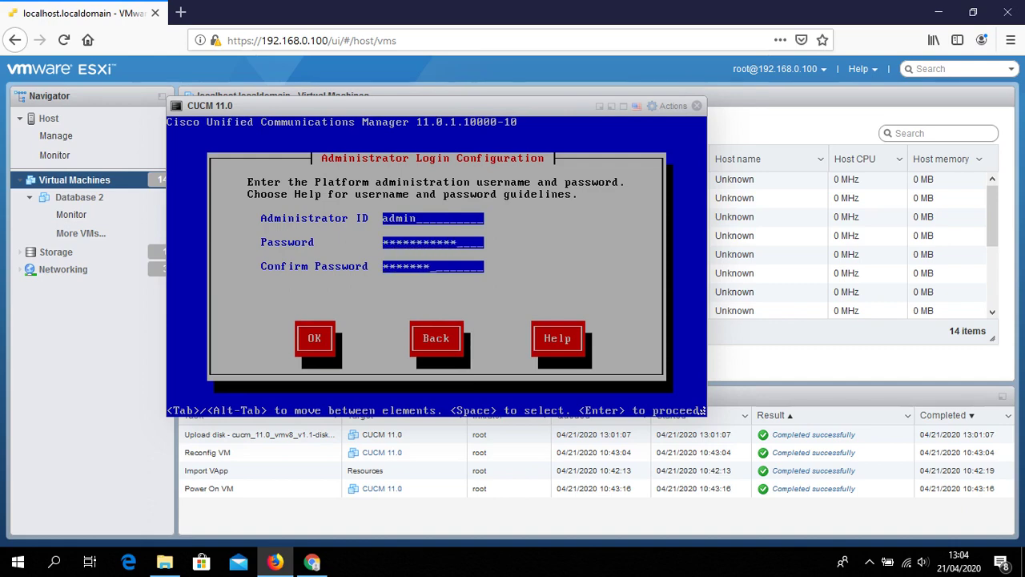
{"action": "type", "text": "****"}
{"action": "key", "text": "Tab"}
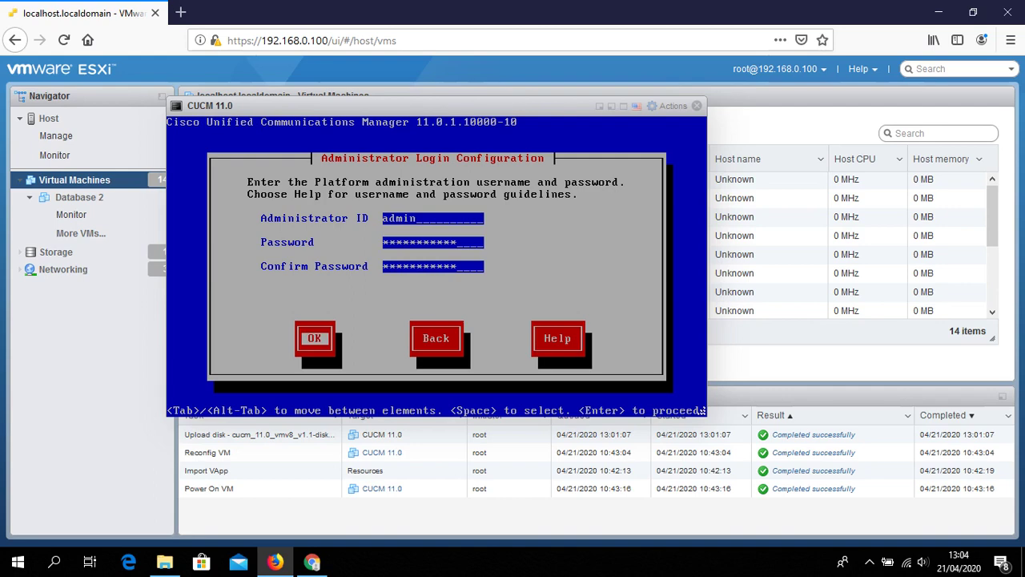
{"action": "key", "text": "Return"}
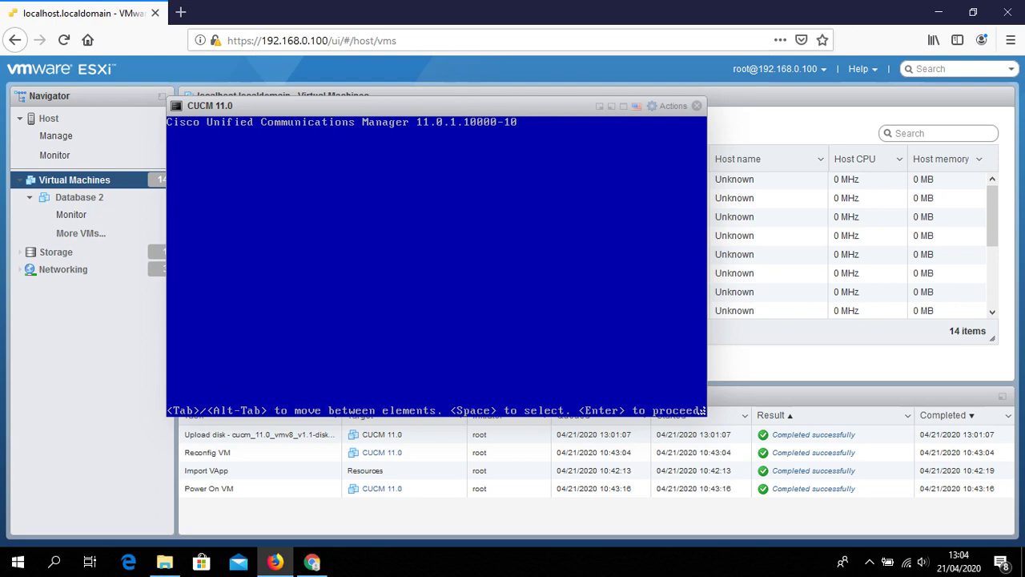
Enter certificate organization IT, unit IT, location Jakarta, state Jakarta Utara, country Indonesia
{"action": "type", "text": "IT"}
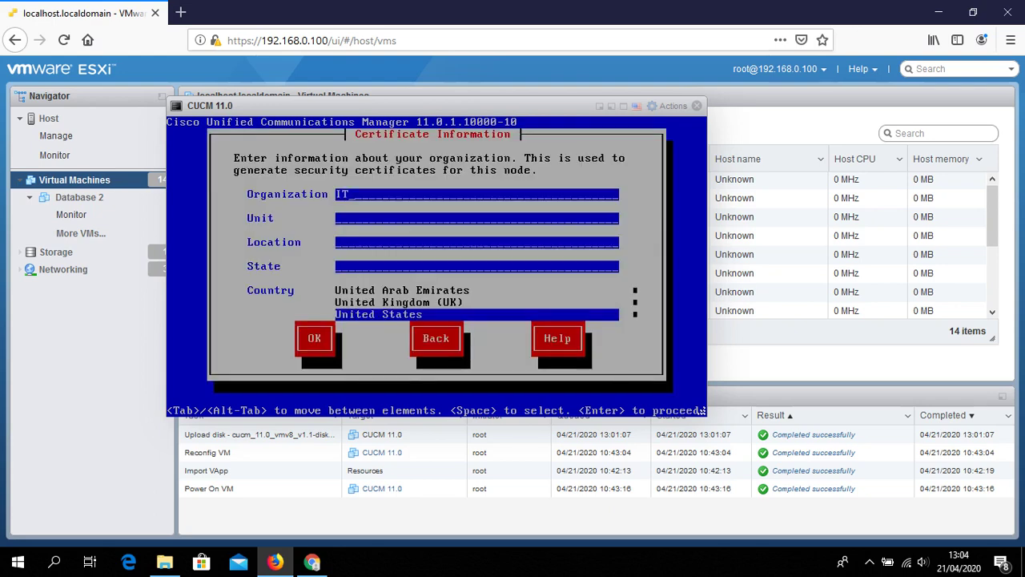
{"action": "key", "text": "Tab"}
{"action": "type", "text": "Informat"}
{"action": "key", "text": "BackSpace"}
{"action": "key", "text": "BackSpace"}
{"action": "key", "text": "BackSpace"}
{"action": "key", "text": "BackSpace"}
{"action": "key", "text": "BackSpace"}
{"action": "key", "text": "BackSpace"}
{"action": "key", "text": "BackSpace"}
{"action": "key", "text": "BackSpace"}
{"action": "type", "text": "IT"}
{"action": "key", "text": "Tab"}
{"action": "type", "text": "Jakarta"}
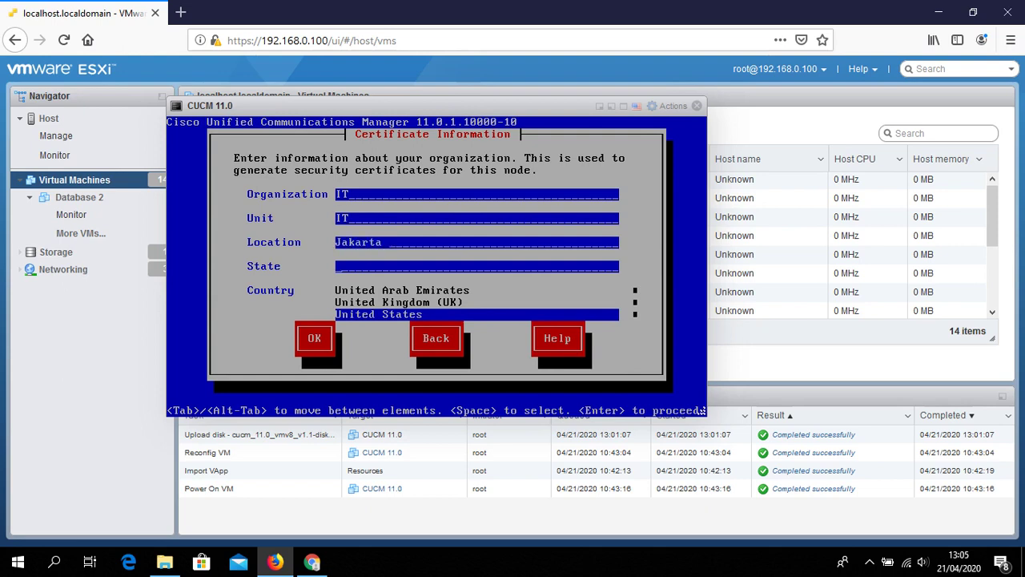
{"action": "type", "text": "Jakarta Utara"}
{"action": "key", "text": "Tab"}
{"action": "key", "text": "i"}
{"action": "key", "text": "Down"}
{"action": "key", "text": "Down"}
{"action": "key", "text": "Tab"}
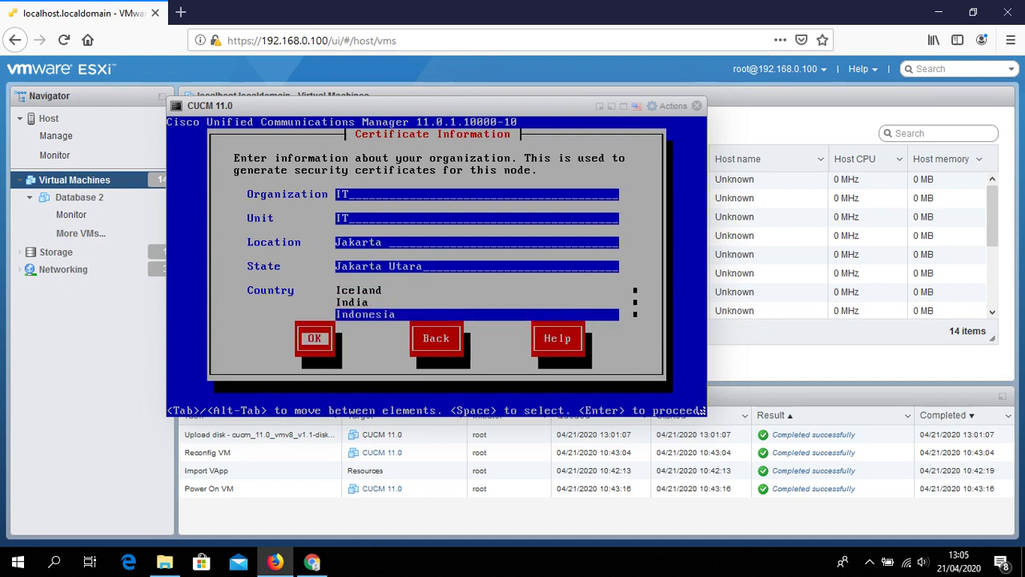
{"action": "key", "text": "Return"}
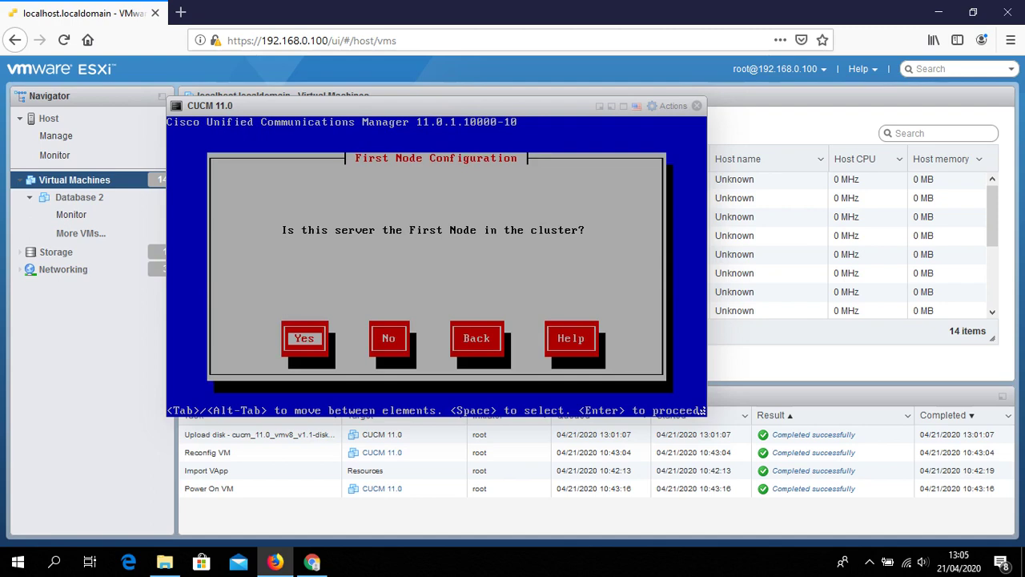
Make this server the first node and set NTP Server 1 to 10.1.1.1
{"action": "key", "text": "Tab"}
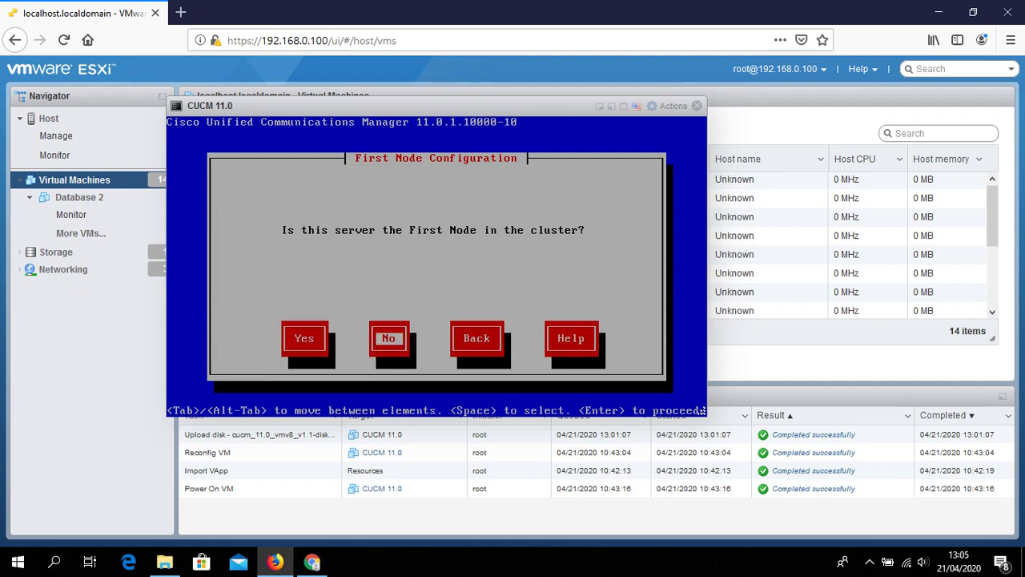
{"action": "key", "text": "Left"}
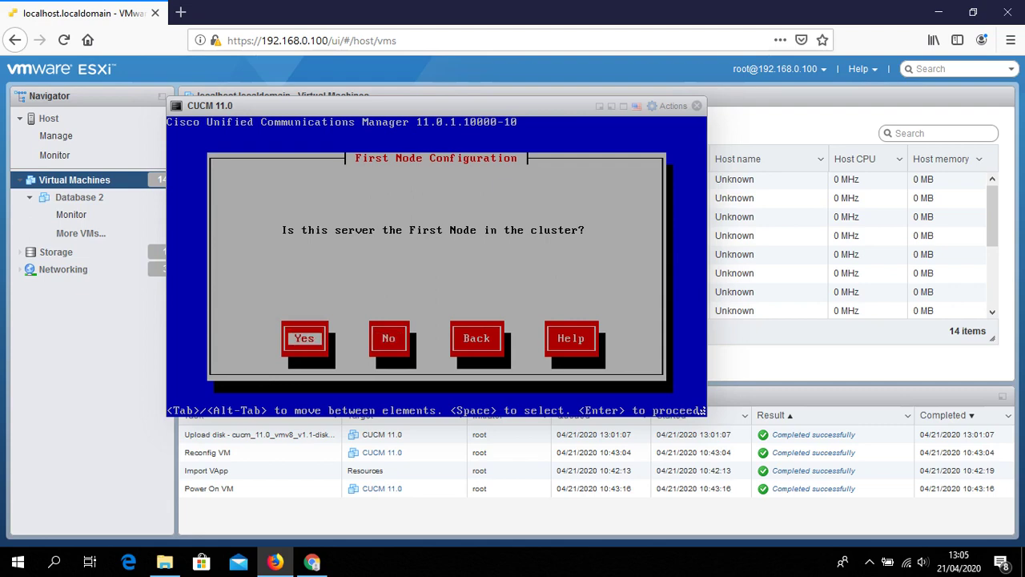
{"action": "key", "text": "Return"}
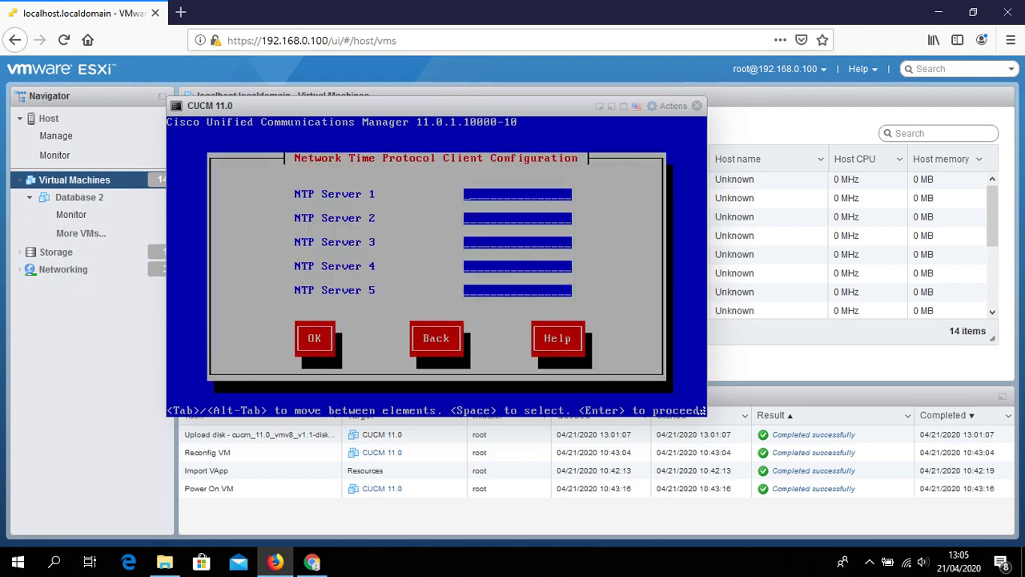
{"action": "type", "text": "10.1.1.1"}
{"action": "key", "text": "Tab"}
{"action": "key", "text": "Tab"}
{"action": "key", "text": "Tab"}
{"action": "key", "text": "Tab"}
{"action": "key", "text": "Tab"}
{"action": "key", "text": "Return"}
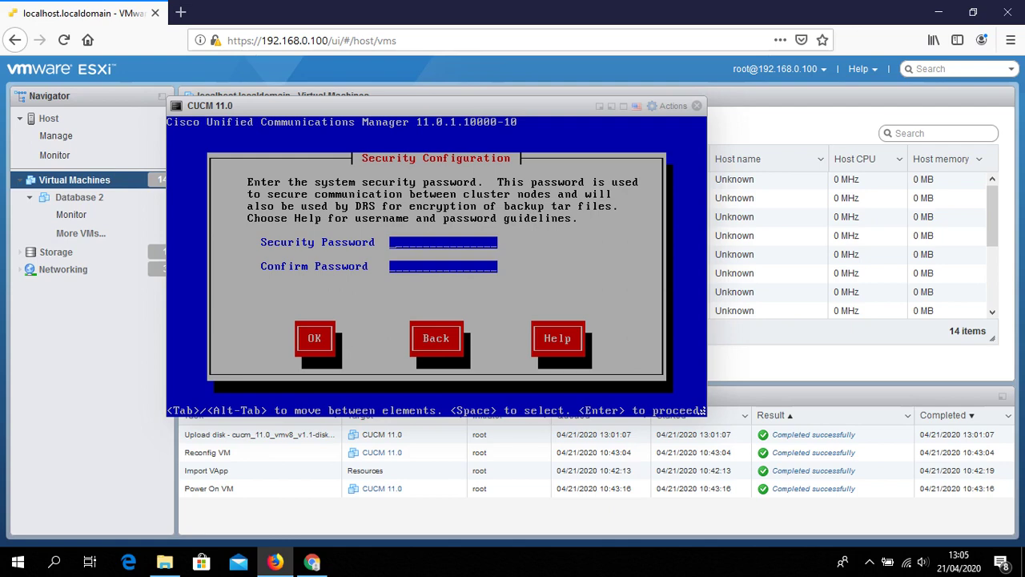
Enter the security password and submit it
{"action": "type", "text": "**********************"}
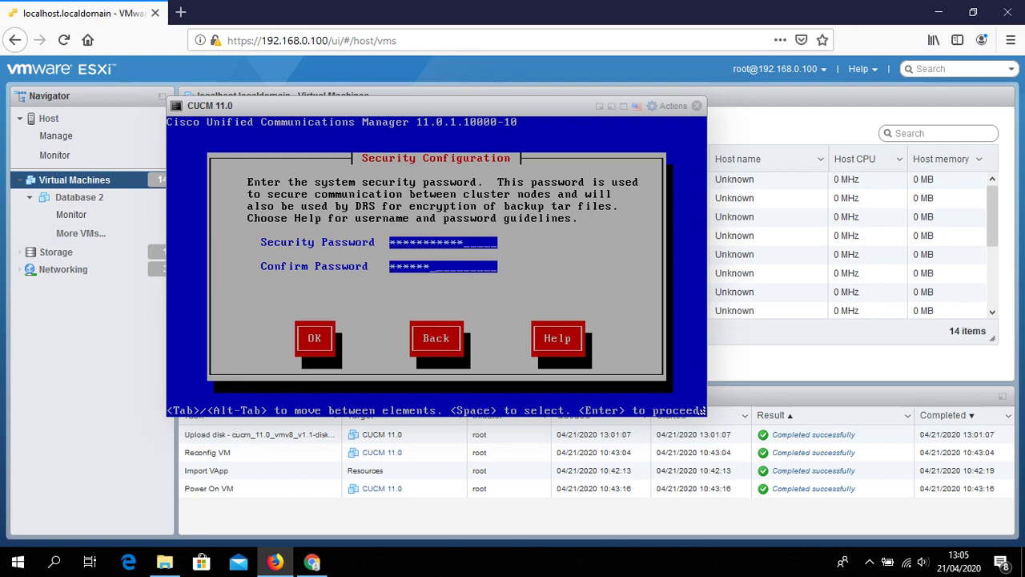
{"action": "key", "text": "Tab"}
{"action": "key", "text": "Return"}
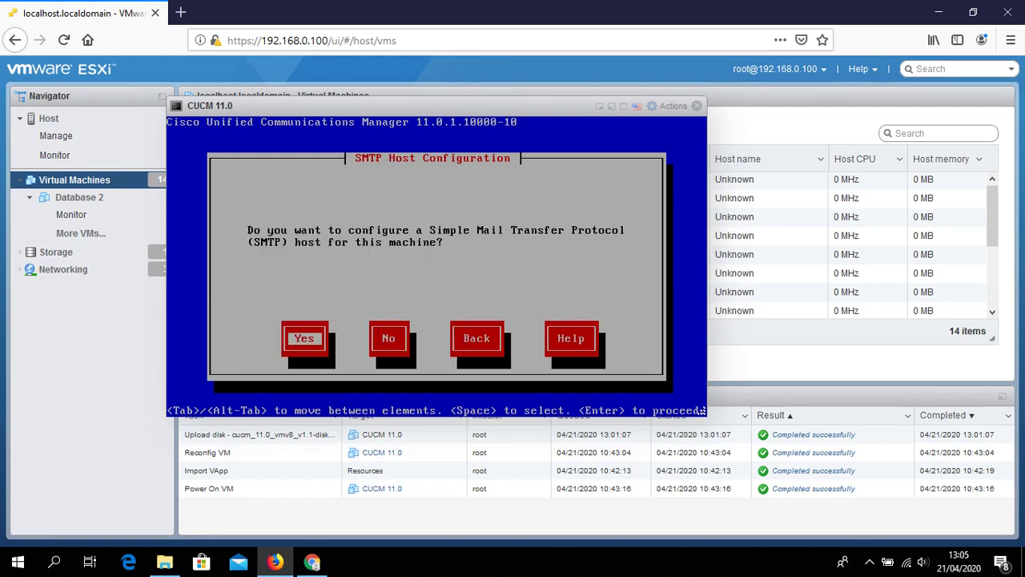
Decline SMTP host configuration and disable all Call Home
{"action": "key", "text": "Tab"}
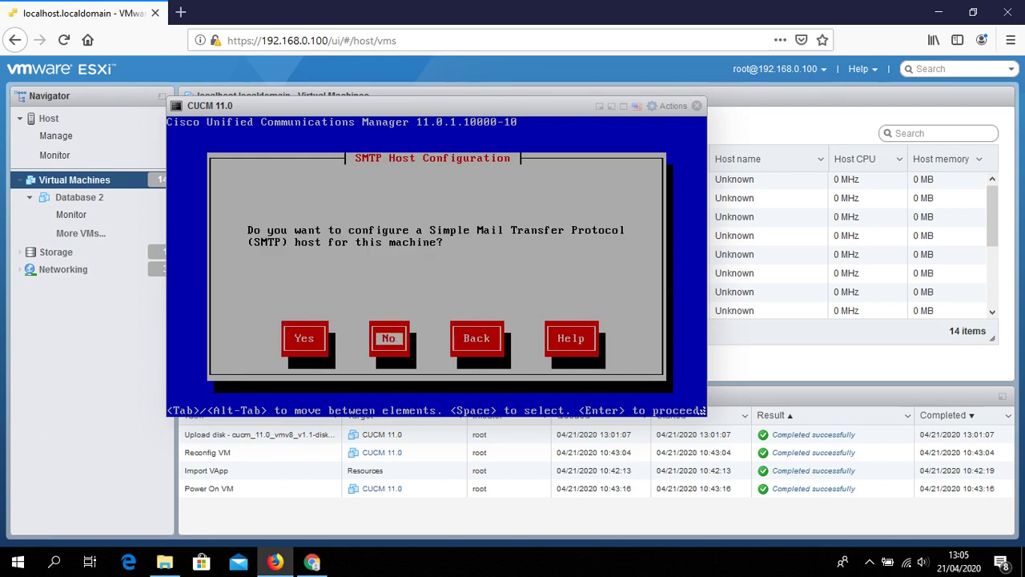
{"action": "key", "text": "Return"}
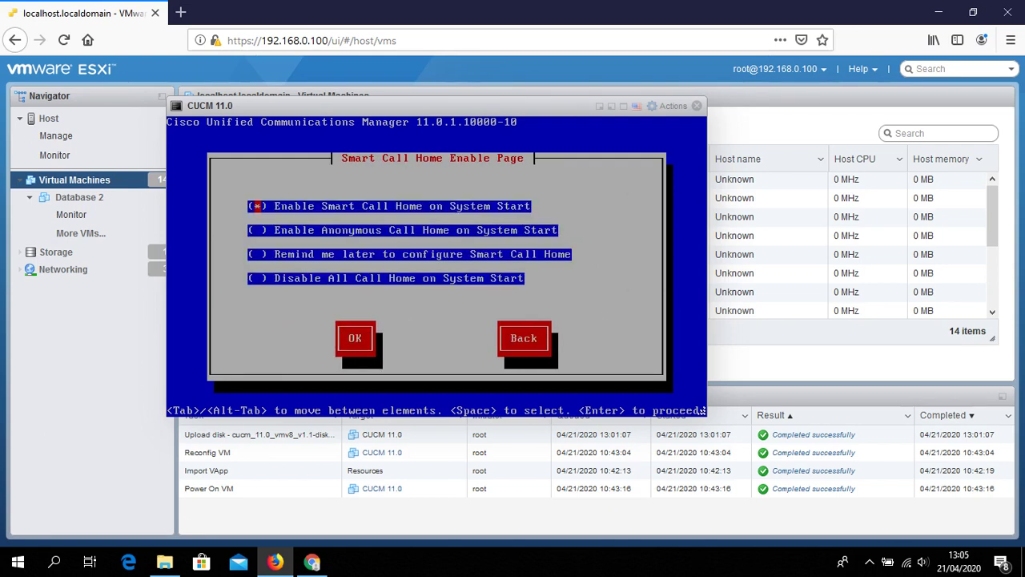
{"action": "key", "text": "Down"}
{"action": "key", "text": "Down"}
{"action": "key", "text": "Down"}
{"action": "key", "text": "Tab"}
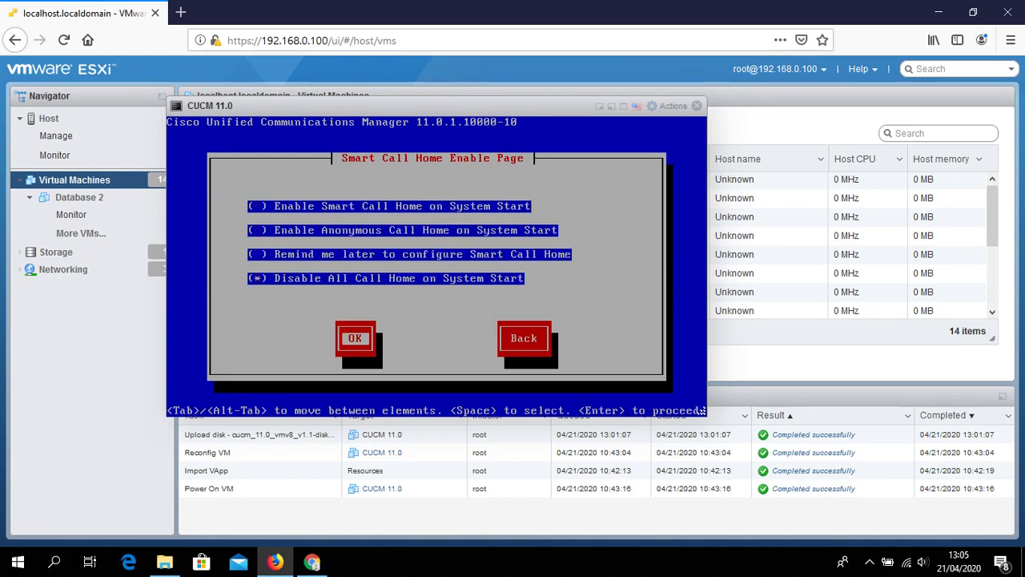
{"action": "key", "text": "Return"}
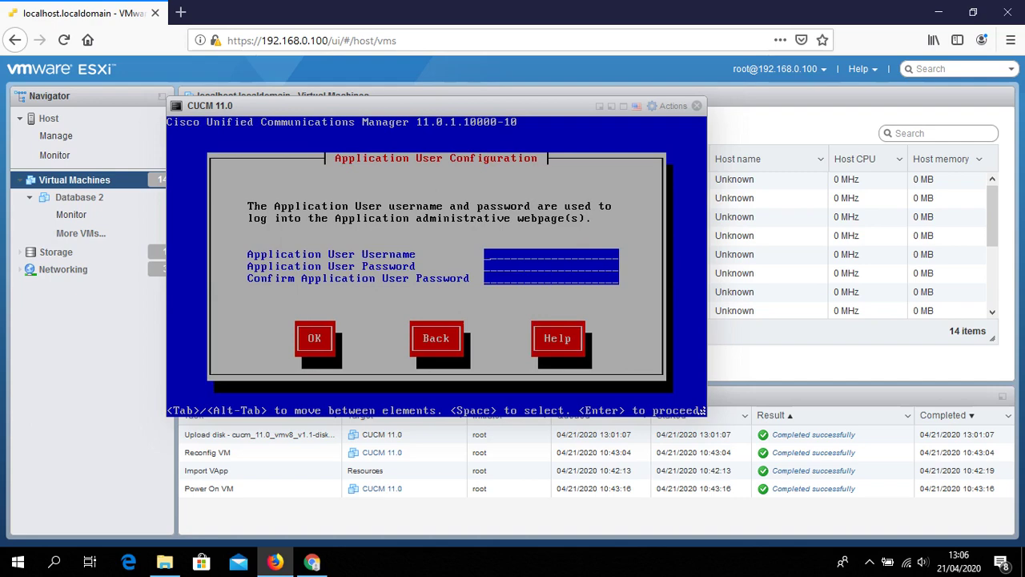
Set the application user name and password, then confirm the platform configuration
{"action": "type", "text": "admin"}
{"action": "type", "text": "**********"}
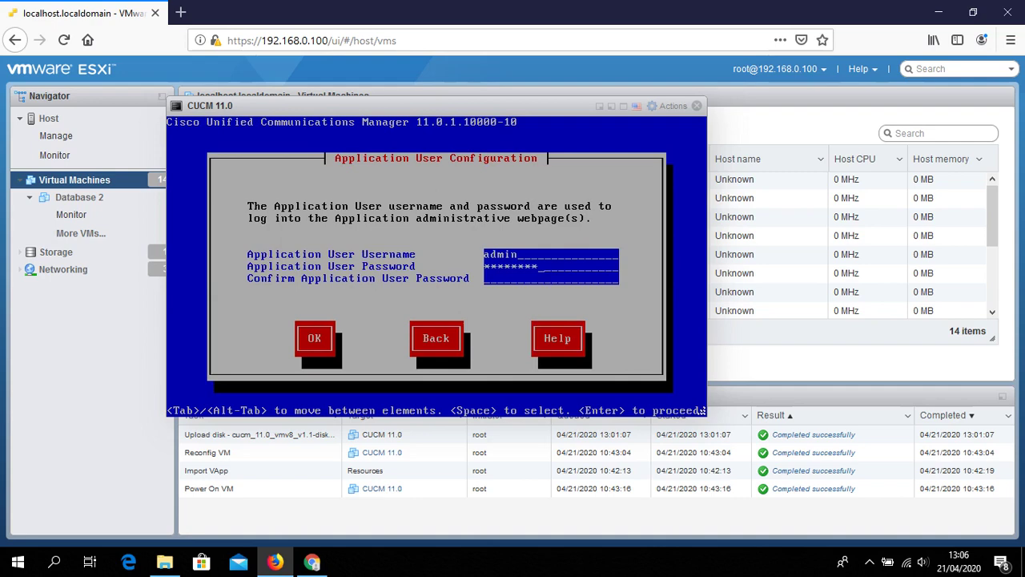
{"action": "type", "text": "*"}
{"action": "key", "text": "Tab"}
{"action": "type", "text": "***********"}
{"action": "key", "text": "Tab"}
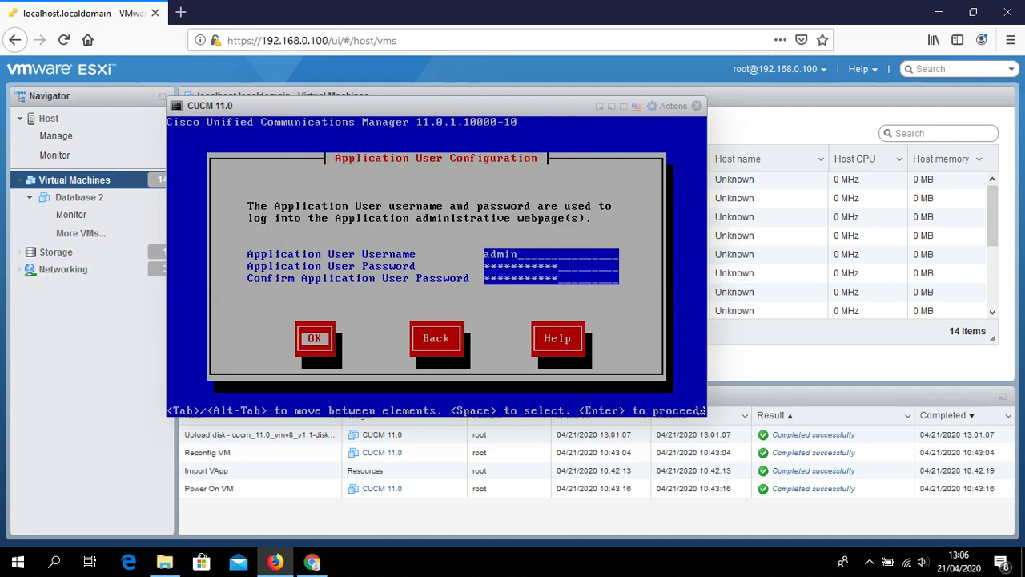
{"action": "key", "text": "Return"}
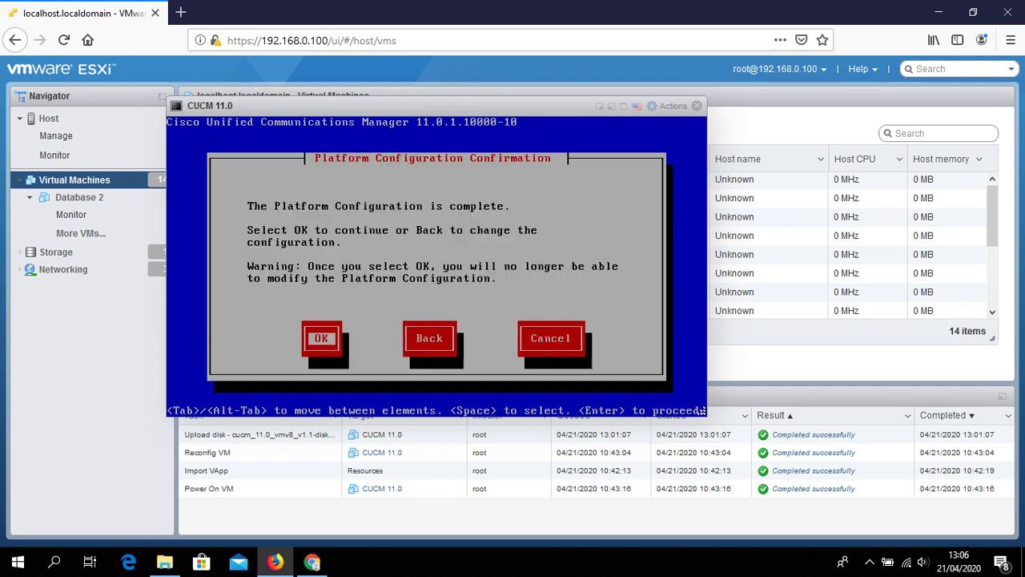
{"action": "key", "text": "Return"}
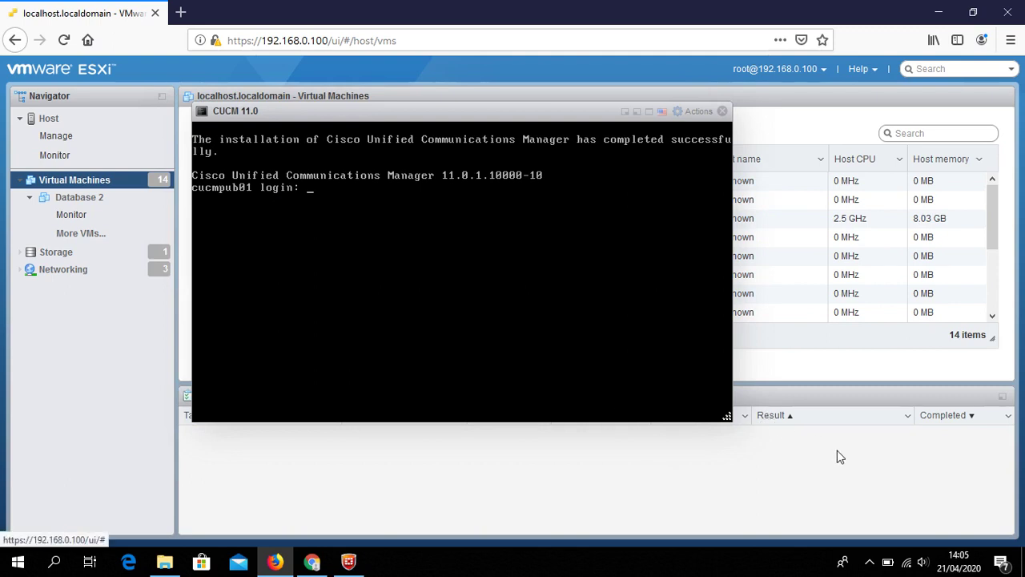
Log in to the CUCM console as admin
{"action": "left_click", "coordinate": [866, 563]}
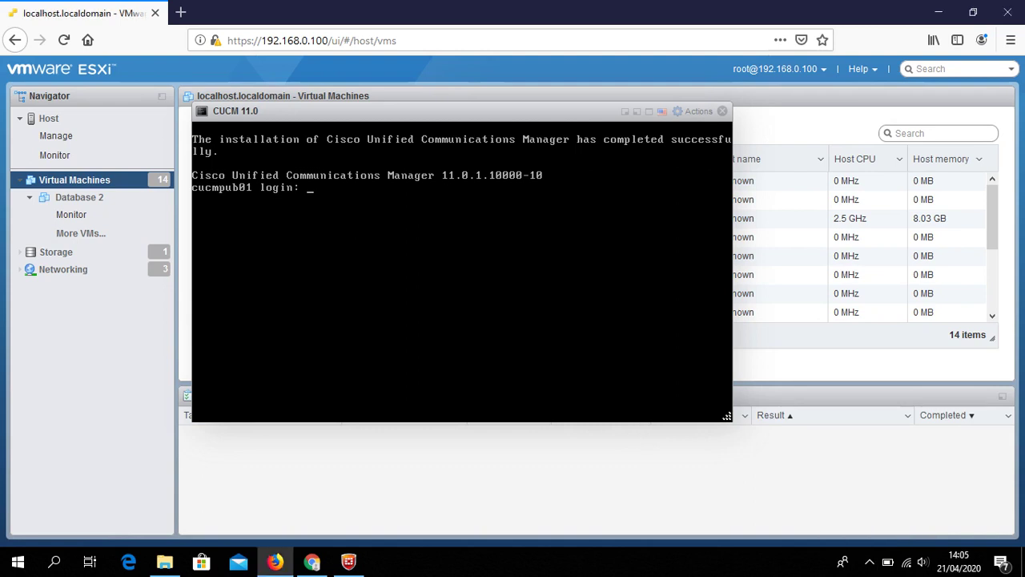
{"action": "type", "text": "admin"}
{"action": "key", "text": "Return"}
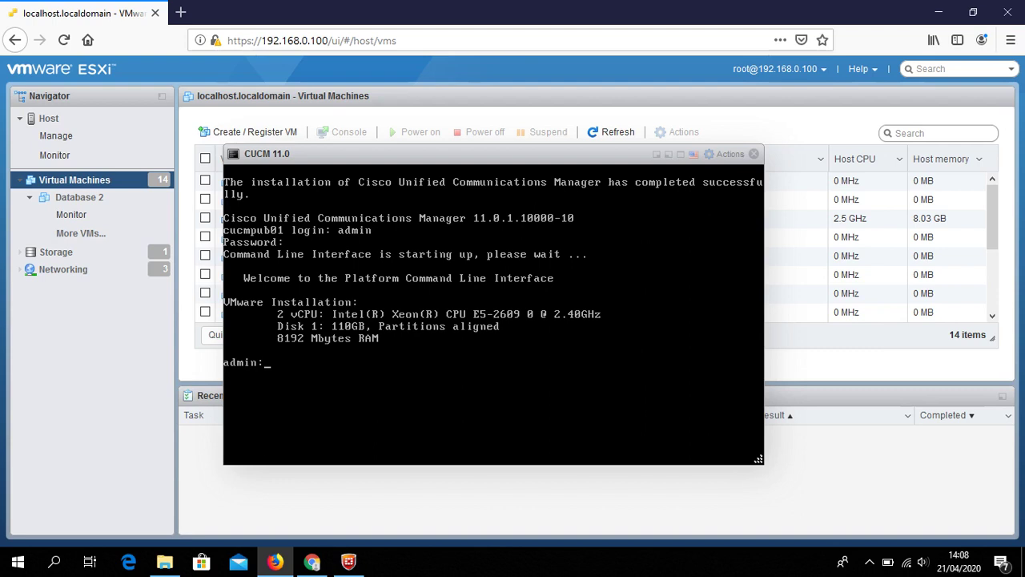
Run show network eth0 to check address 192.168.0.161, then open a new browser tab
{"action": "type", "text": "util"}
{"action": "type", "text": "s"}
{"action": "key", "text": "BackSpace"}
{"action": "key", "text": "BackSpace"}
{"action": "key", "text": "BackSpace"}
{"action": "key", "text": "BackSpace"}
{"action": "key", "text": "BackSpace"}
{"action": "key", "text": "BackSpace"}
{"action": "type", "text": "show network eth0"}
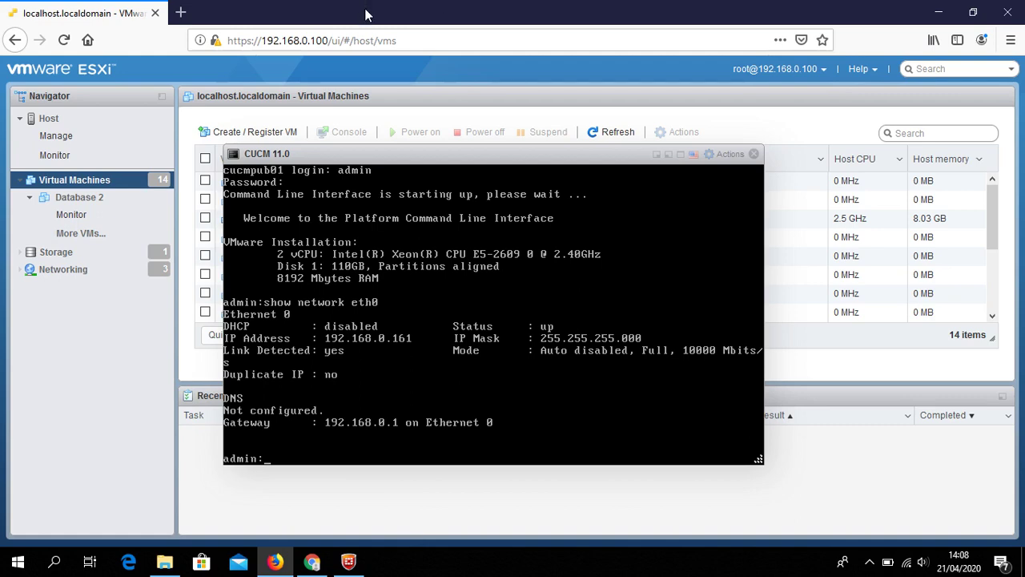
{"action": "left_click", "coordinate": [180, 12]}
{"action": "type", "text": "1"}
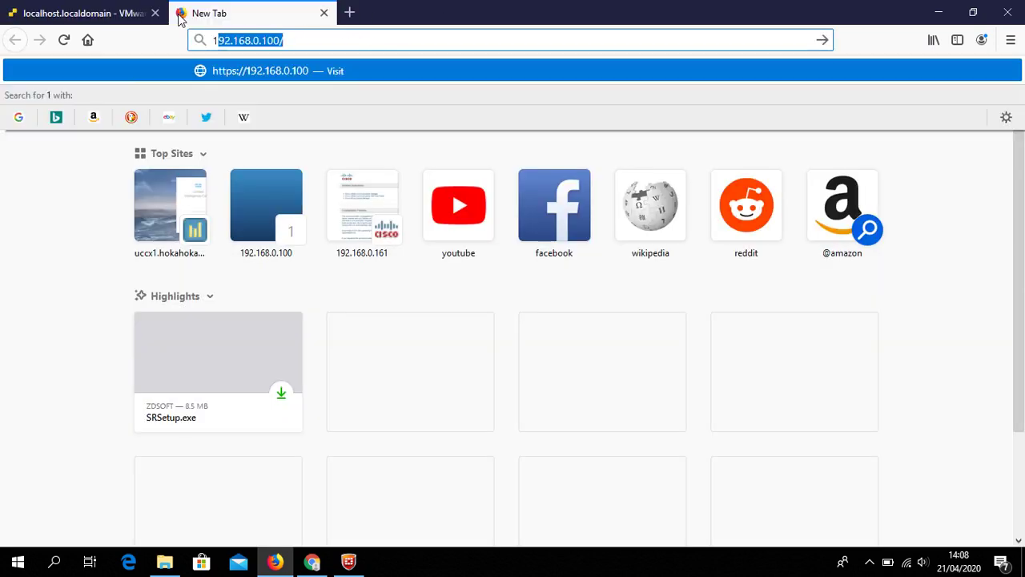
{"action": "type", "text": "92.1689"}
{"action": "key", "text": "BackSpace"}
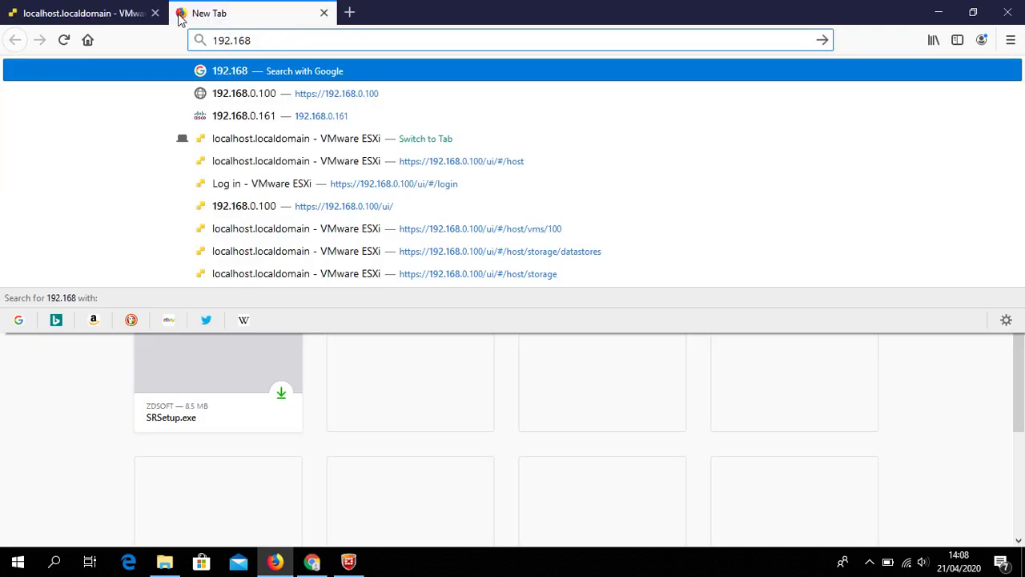
{"action": "type", "text": ".0.161/"}
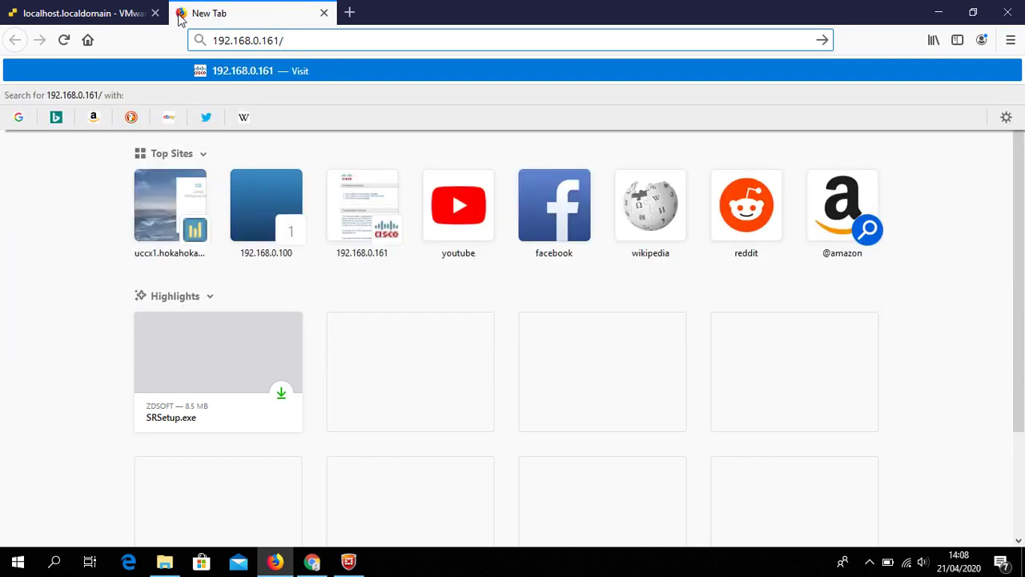
{"action": "key", "text": "Home"}
{"action": "type", "text": "https://"}
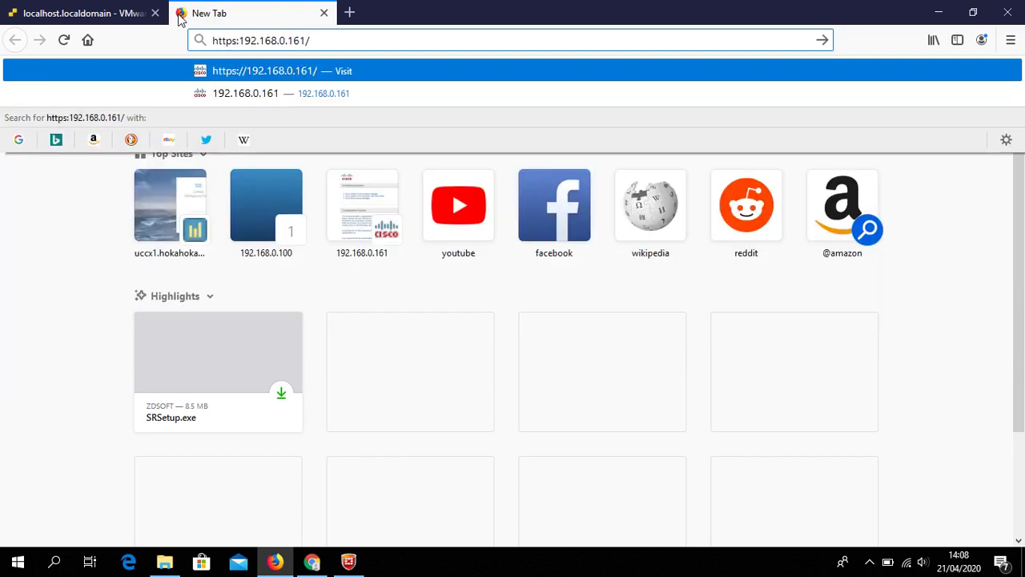
{"action": "key", "text": "Return"}
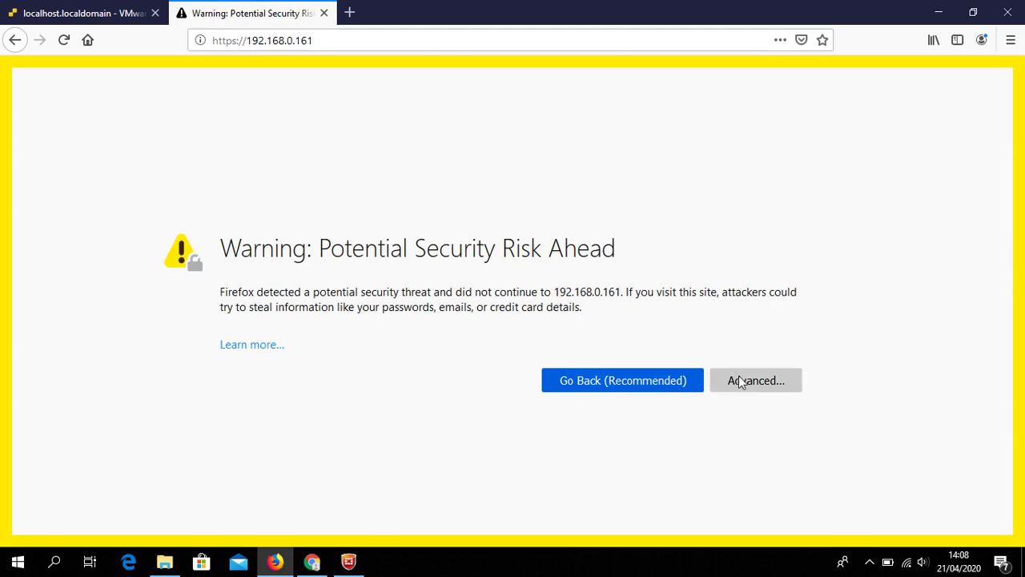
{"action": "left_click", "coordinate": [740, 382]}
{"action": "scroll", "coordinate": [609, 440], "scroll_direction": "down", "scroll_amount": 3}
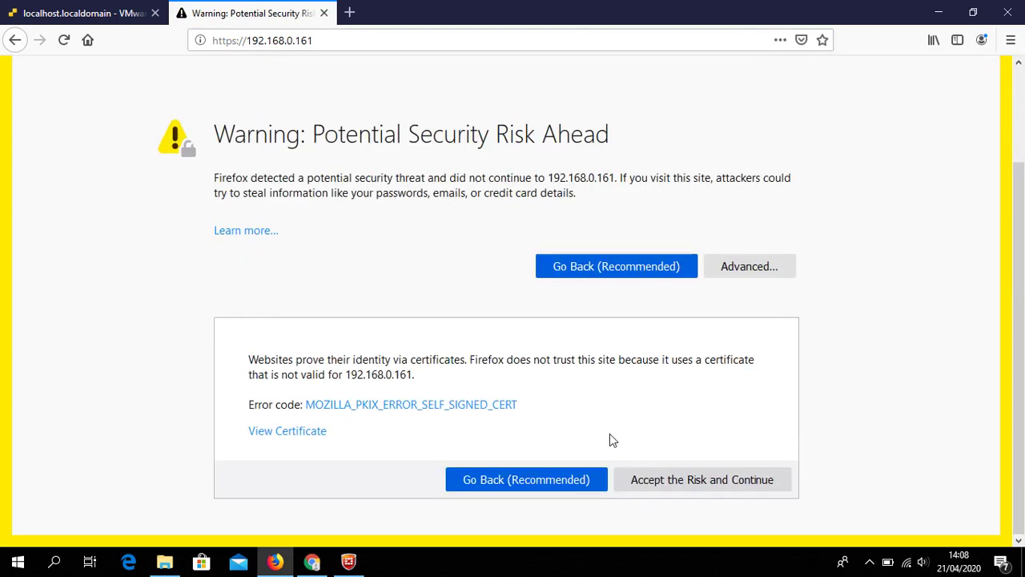
{"action": "left_click", "coordinate": [699, 483]}
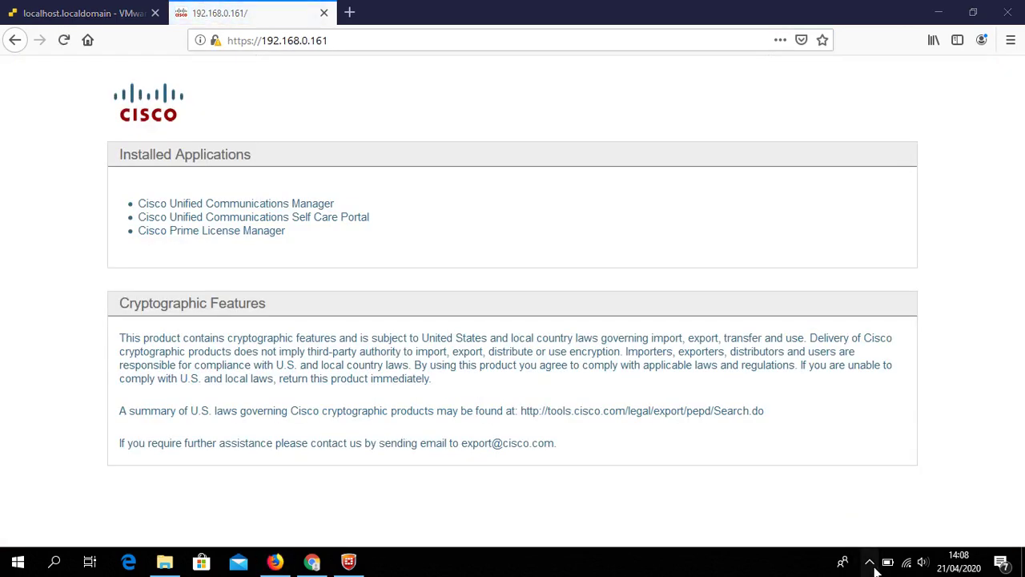
Open CUCM administration, inspect the HTTP 404 error, and return to the ESXi tab
{"action": "left_click", "coordinate": [871, 564]}
{"action": "left_click", "coordinate": [589, 307]}
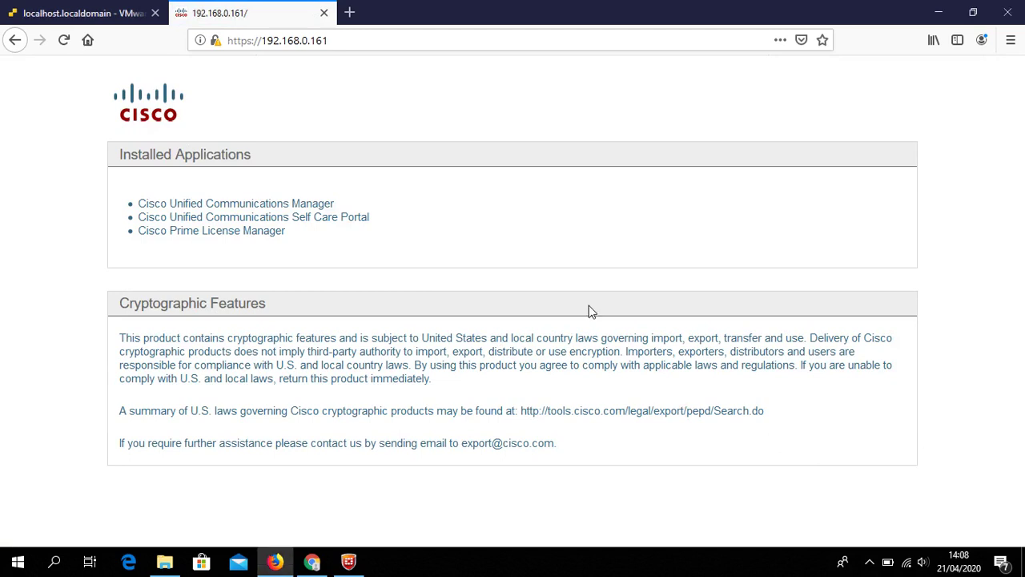
{"action": "left_click", "coordinate": [296, 205]}
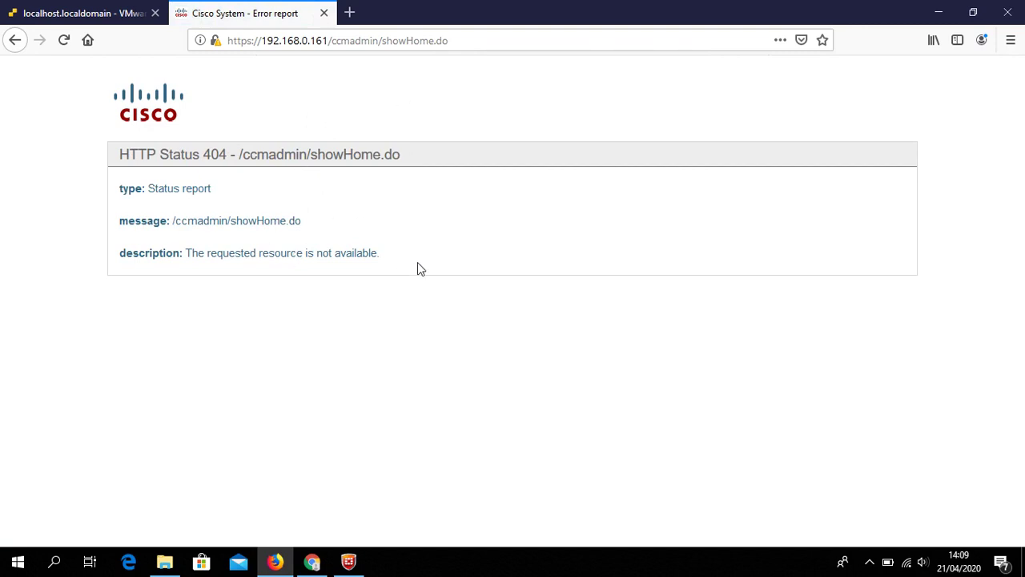
{"action": "left_click_drag", "start_coordinate": [417, 262], "coordinate": [350, 224]}
{"action": "left_click", "coordinate": [107, 99]}
{"action": "left_click", "coordinate": [396, 252]}
{"action": "left_click_drag", "start_coordinate": [406, 266], "coordinate": [91, 119]}
{"action": "left_click", "coordinate": [88, 103]}
{"action": "left_click", "coordinate": [84, 13]}
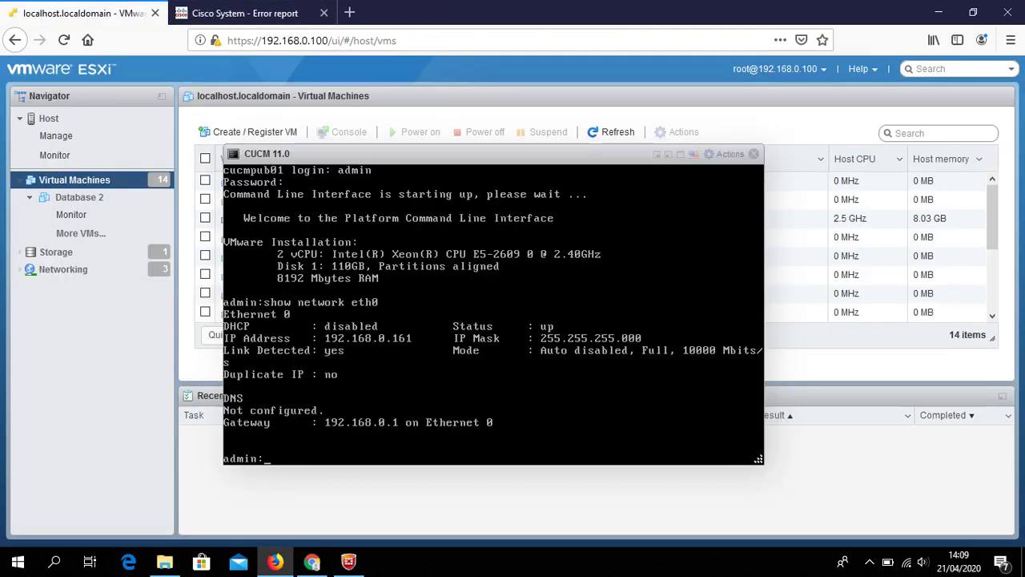
Run 'utils service list page' in the CUCM console
{"action": "type", "text": "utils "}
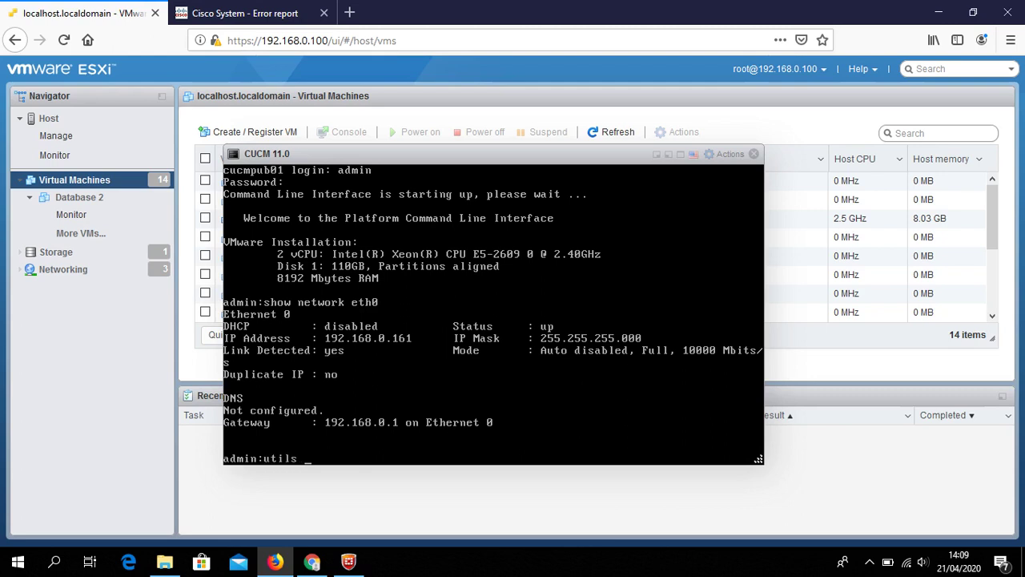
{"action": "type", "text": "service list page"}
{"action": "key", "text": "Return"}
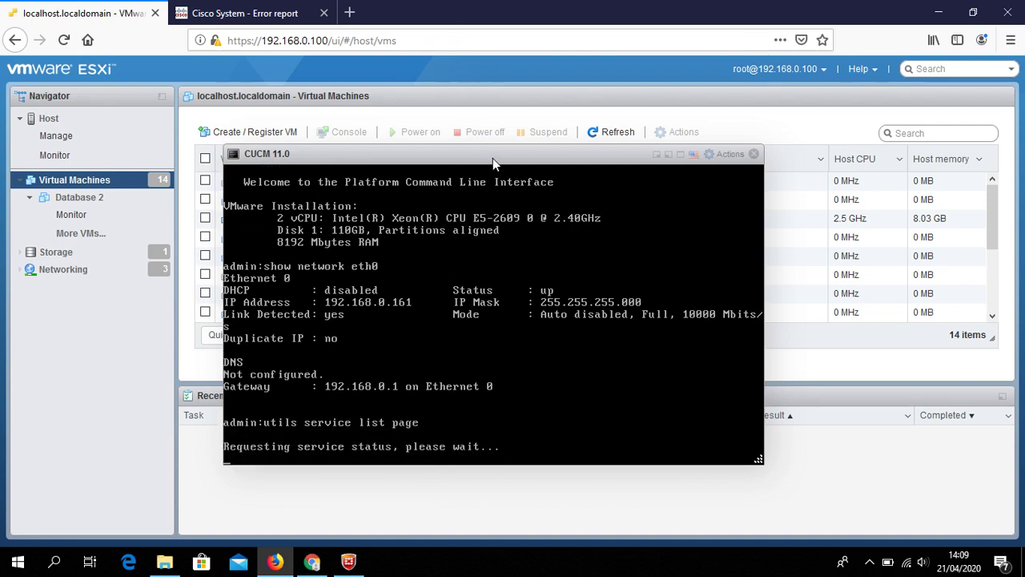
{"action": "left_click_drag", "start_coordinate": [493, 157], "coordinate": [592, 94]}
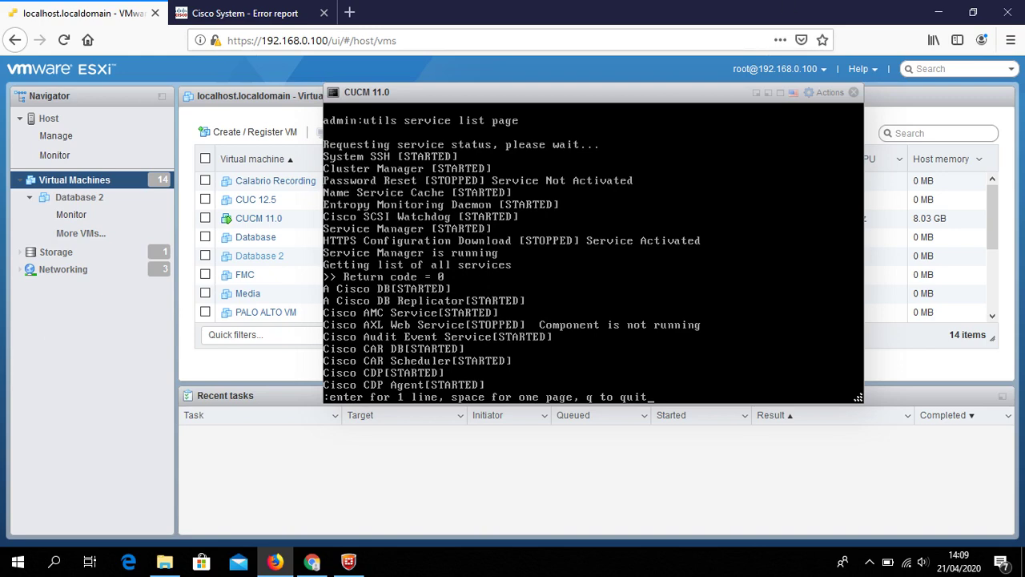
Page through the service status list, then go back to the 404 error tab
{"action": "key", "text": "Return"}
{"action": "key", "text": "Return"}
{"action": "key", "text": "Return"}
{"action": "key", "text": "Return"}
{"action": "key", "text": "Return"}
{"action": "key", "text": "Return"}
{"action": "key", "text": "Return"}
{"action": "key", "text": "Return"}
{"action": "key", "text": "Return"}
{"action": "key", "text": "Return"}
{"action": "key", "text": "Return"}
{"action": "key", "text": "Return"}
{"action": "key", "text": "Return"}
{"action": "key", "text": "Return"}
{"action": "key", "text": "Return"}
{"action": "key", "text": "Return"}
{"action": "key", "text": "Return"}
{"action": "key", "text": "Return"}
{"action": "key", "text": "Return"}
{"action": "key", "text": "Return"}
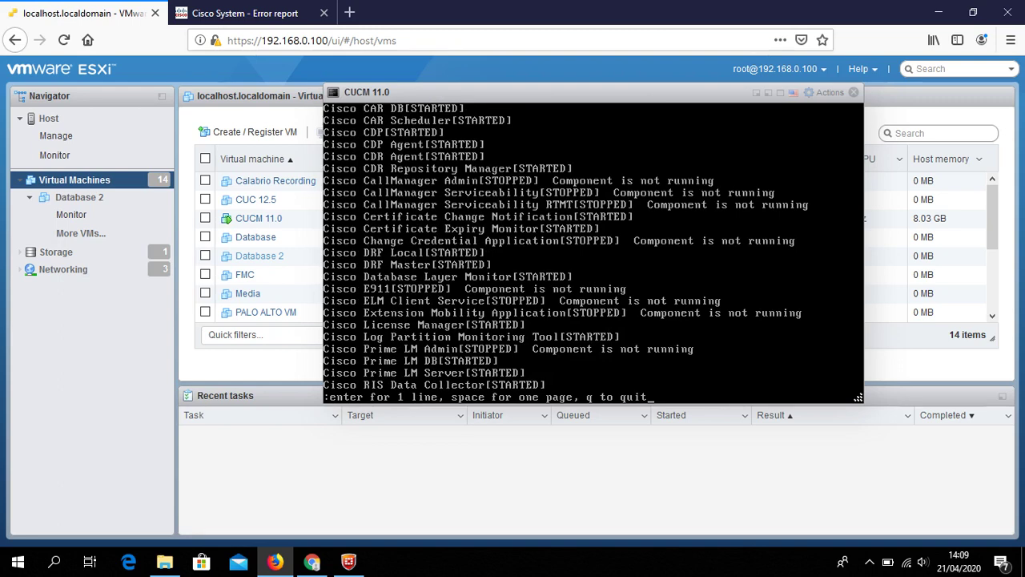
{"action": "key", "text": "space"}
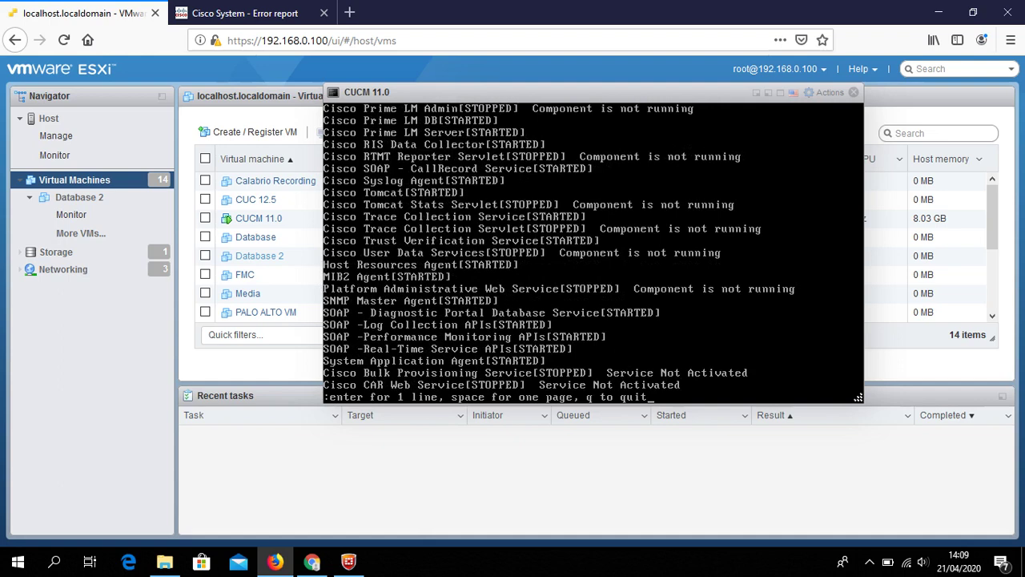
{"action": "key", "text": "space"}
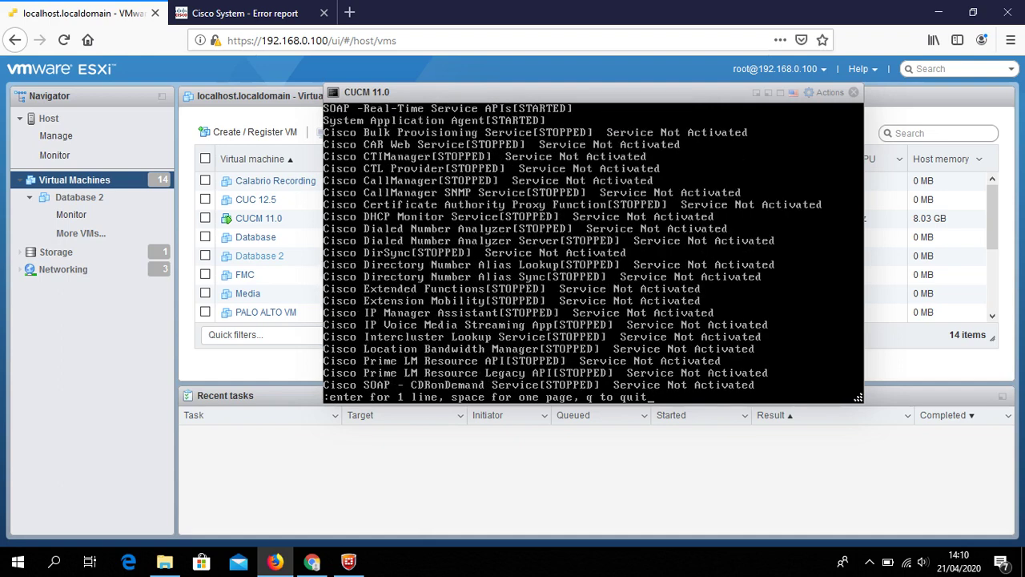
{"action": "key", "text": "space"}
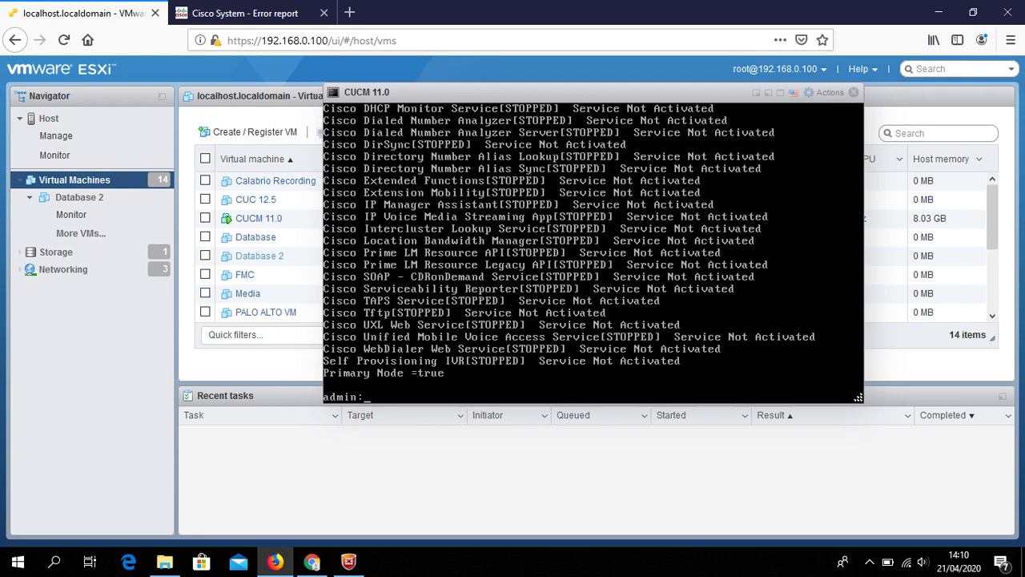
{"action": "left_click", "coordinate": [284, 9]}
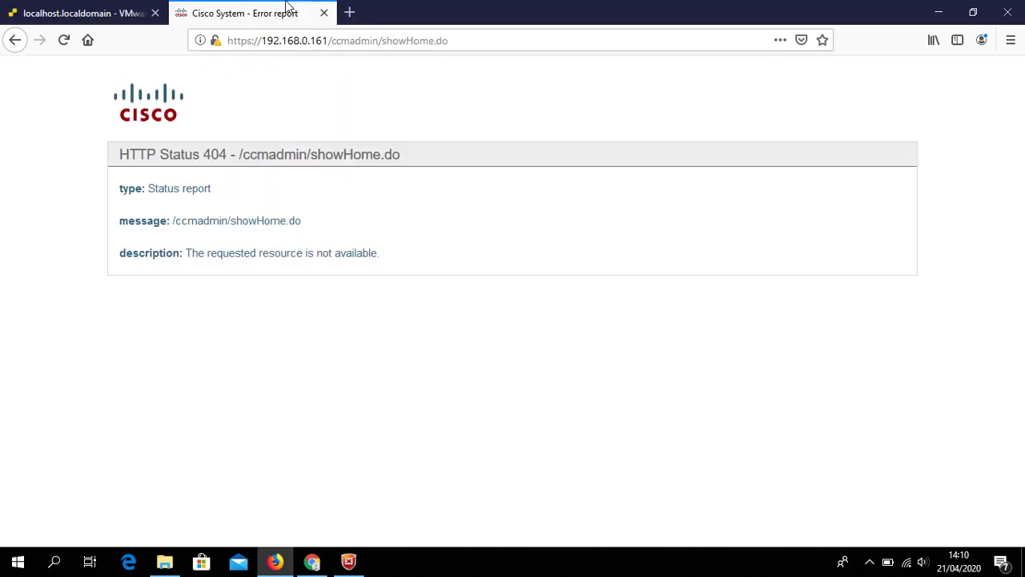
{"action": "left_click", "coordinate": [64, 42]}
{"action": "left_click_drag", "start_coordinate": [328, 41], "coordinate": [579, 75]}
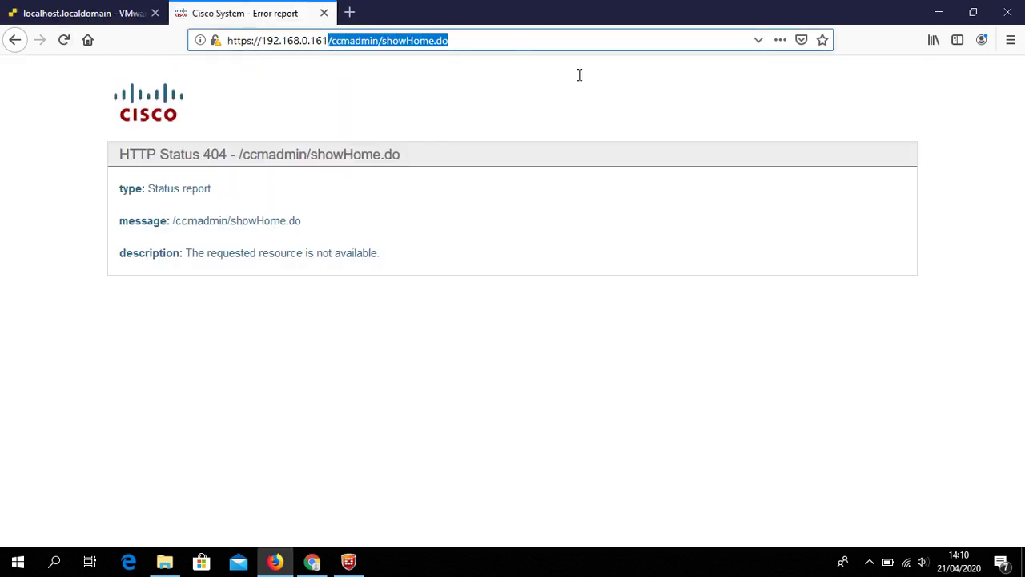
{"action": "key", "text": "BackSpace"}
{"action": "key", "text": "Return"}
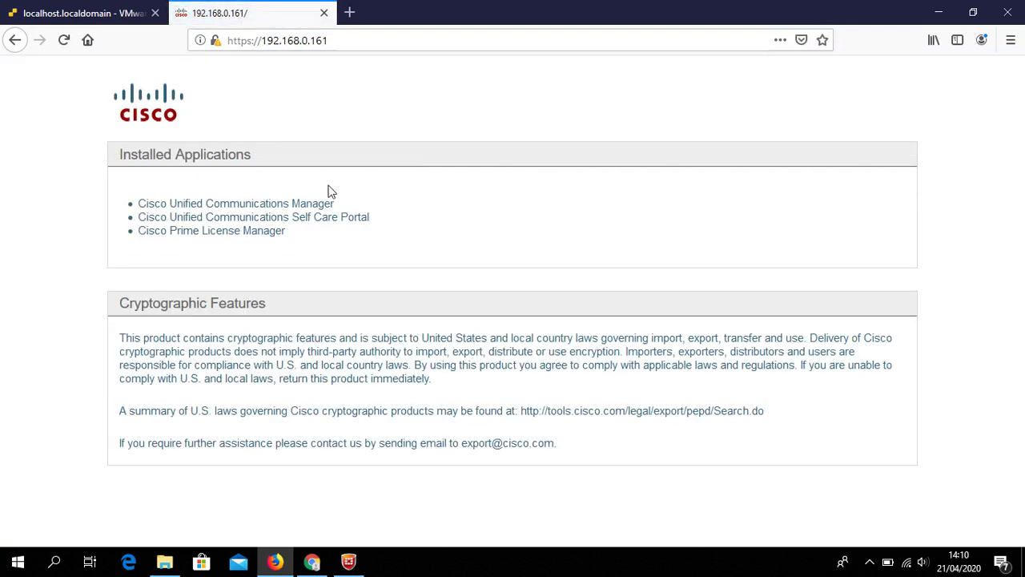
{"action": "left_click", "coordinate": [302, 205]}
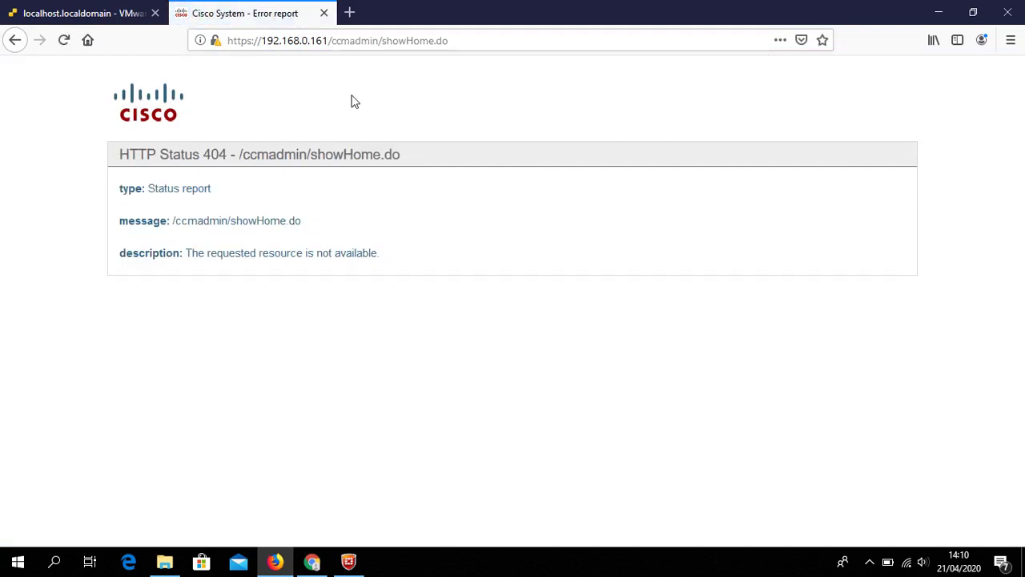
{"action": "left_click_drag", "start_coordinate": [333, 44], "coordinate": [590, 67]}
{"action": "key", "text": "BackSpace"}
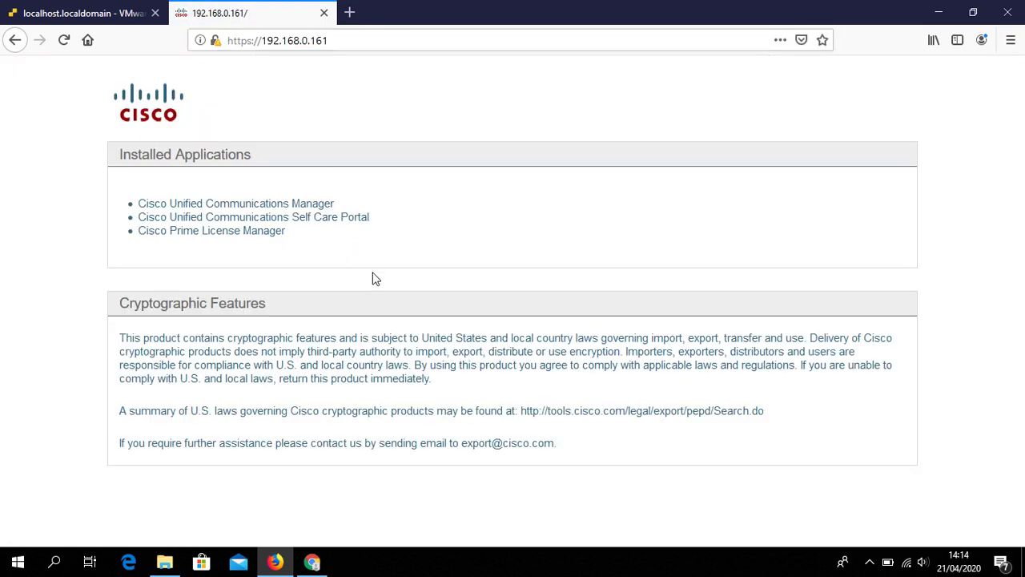
Rerun 'utils service list page' in the ESXi console tab
{"action": "left_click", "coordinate": [869, 562]}
{"action": "left_click", "coordinate": [869, 561]}
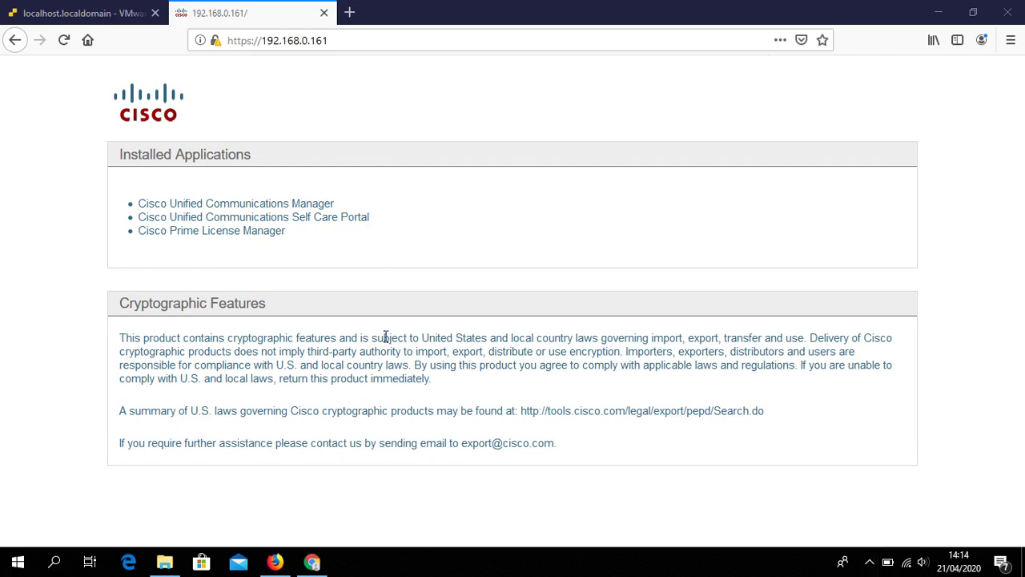
{"action": "left_click", "coordinate": [80, 13]}
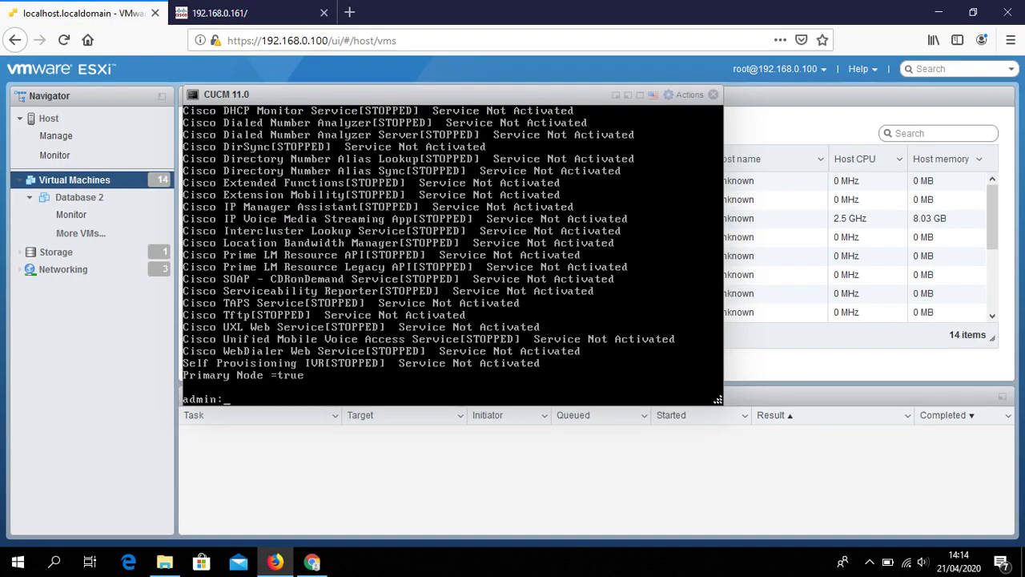
{"action": "type", "text": "utils service list page"}
{"action": "key", "text": "Return"}
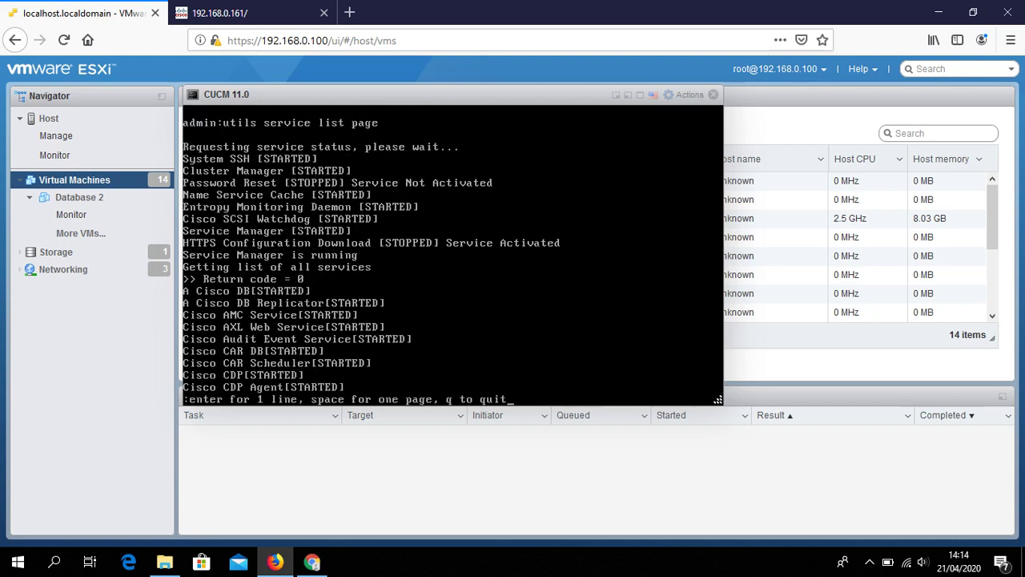
Page through the service list to confirm the core CUCM services show STARTED, then switch to the 192.168.0.161 tab
{"action": "key", "text": "space"}
{"action": "key", "text": "space"}
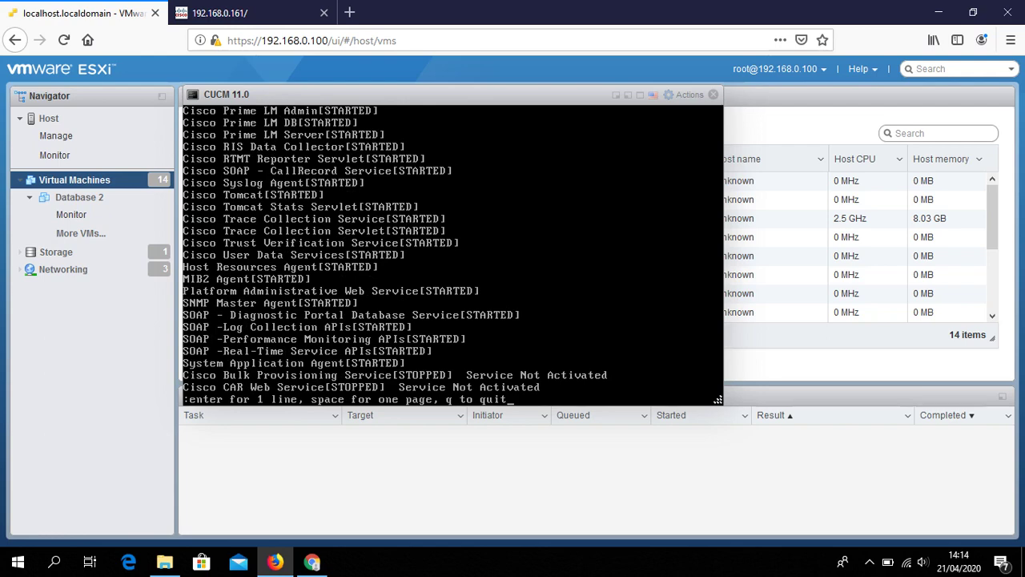
{"action": "key", "text": "space"}
{"action": "key", "text": "space"}
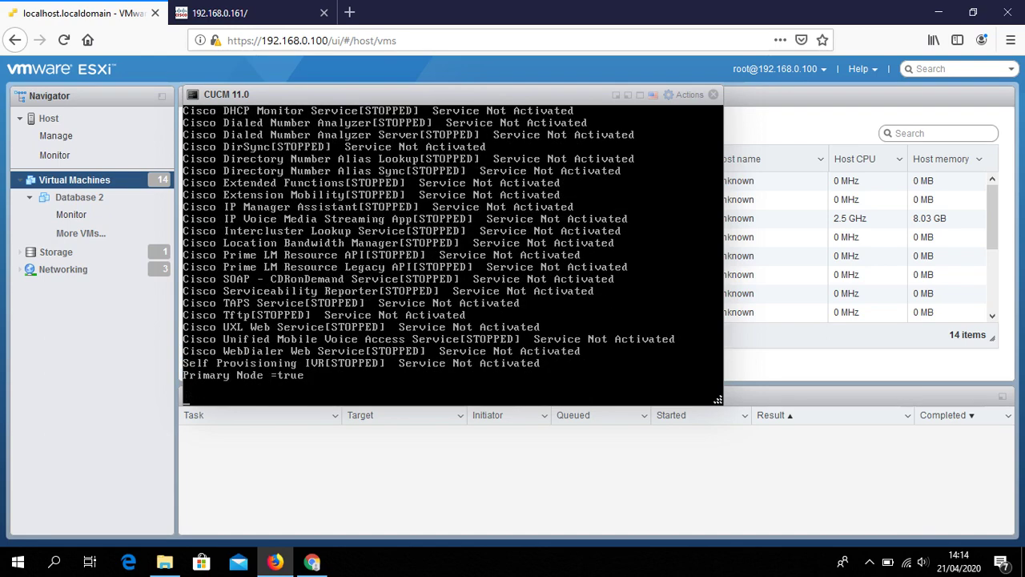
{"action": "left_click", "coordinate": [259, 7]}
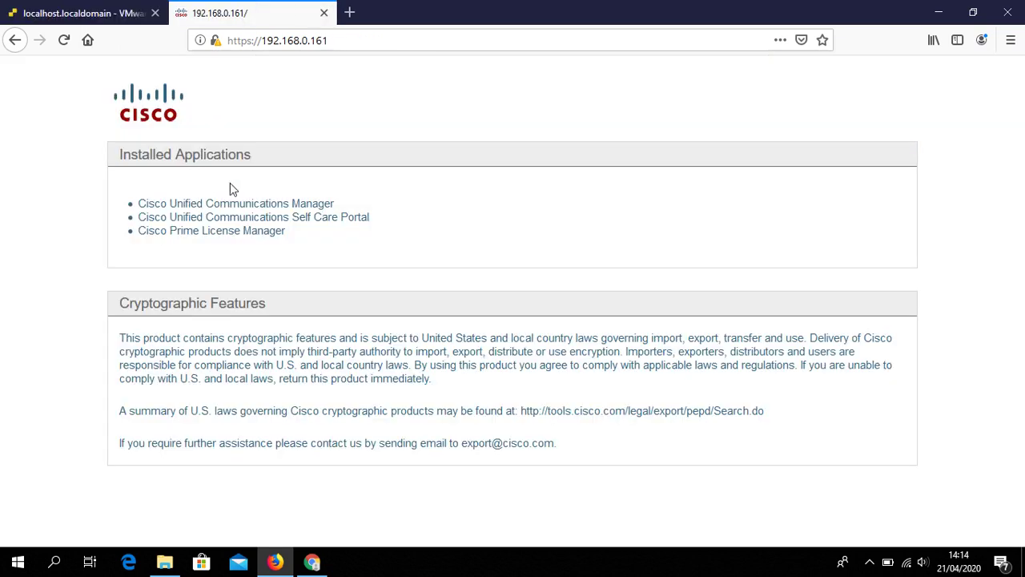
Log in to Cisco Unified Communications Manager as admin with its password, and decline Firefox's save-login offer
{"action": "left_click", "coordinate": [371, 42]}
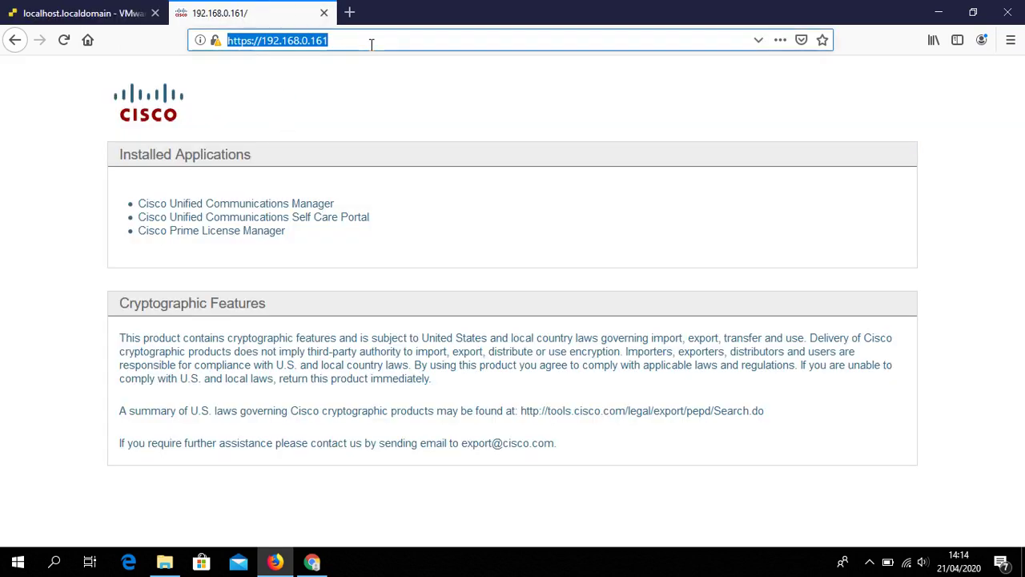
{"action": "left_click", "coordinate": [272, 210]}
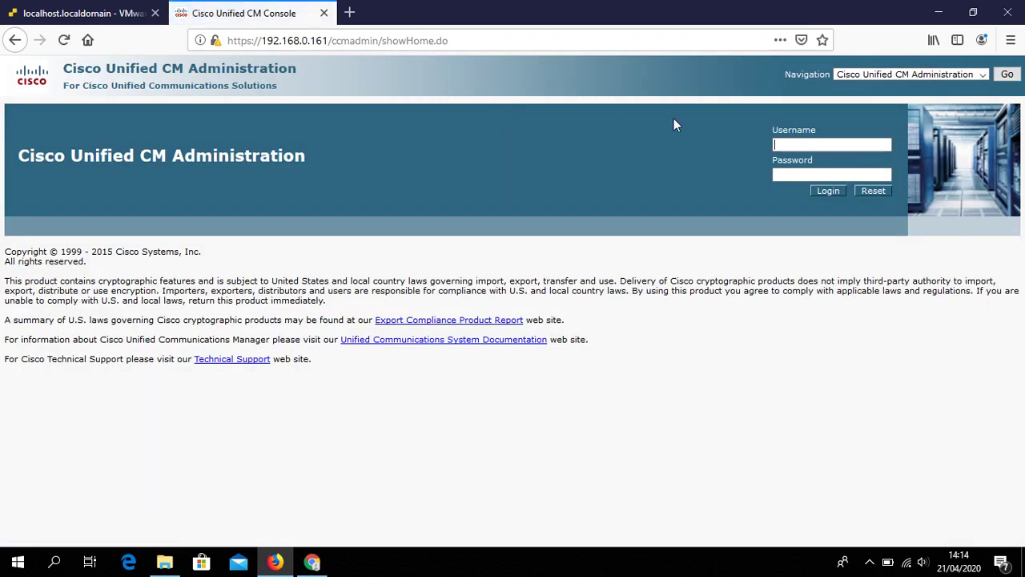
{"action": "type", "text": "admin"}
{"action": "key", "text": "Tab"}
{"action": "type", "text": "••••••"}
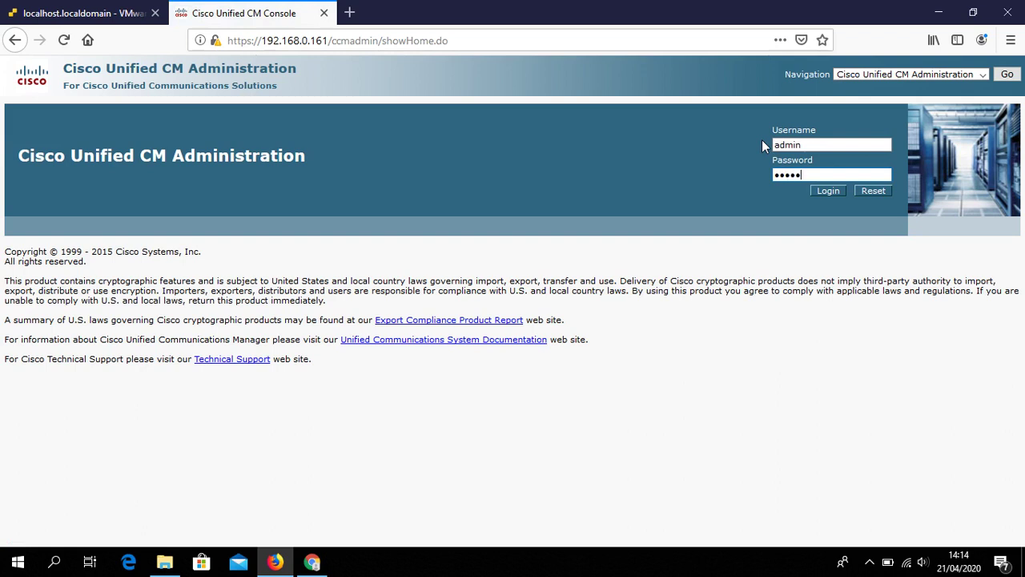
{"action": "type", "text": "•••"}
{"action": "left_click", "coordinate": [831, 197]}
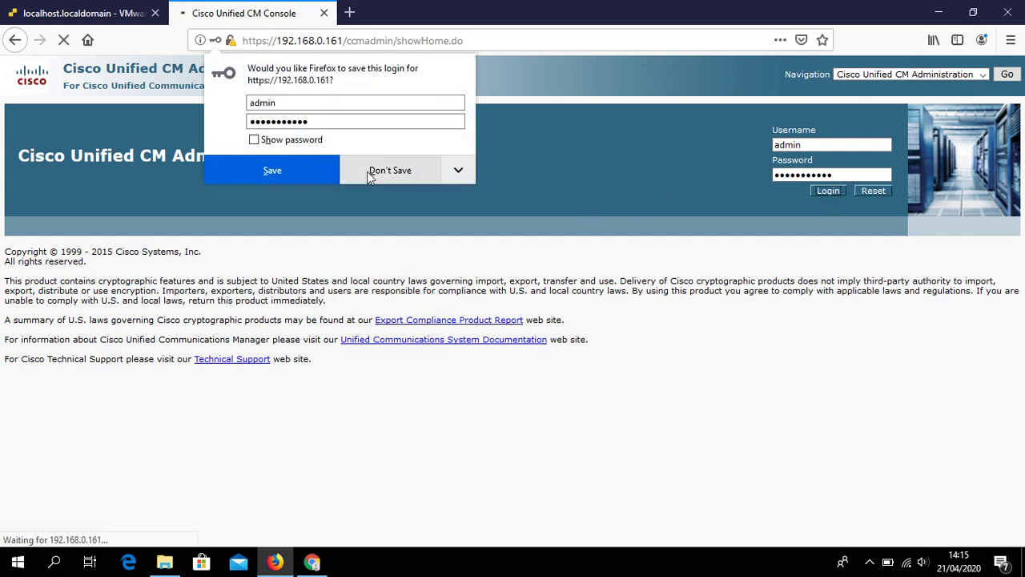
{"action": "left_click", "coordinate": [304, 170]}
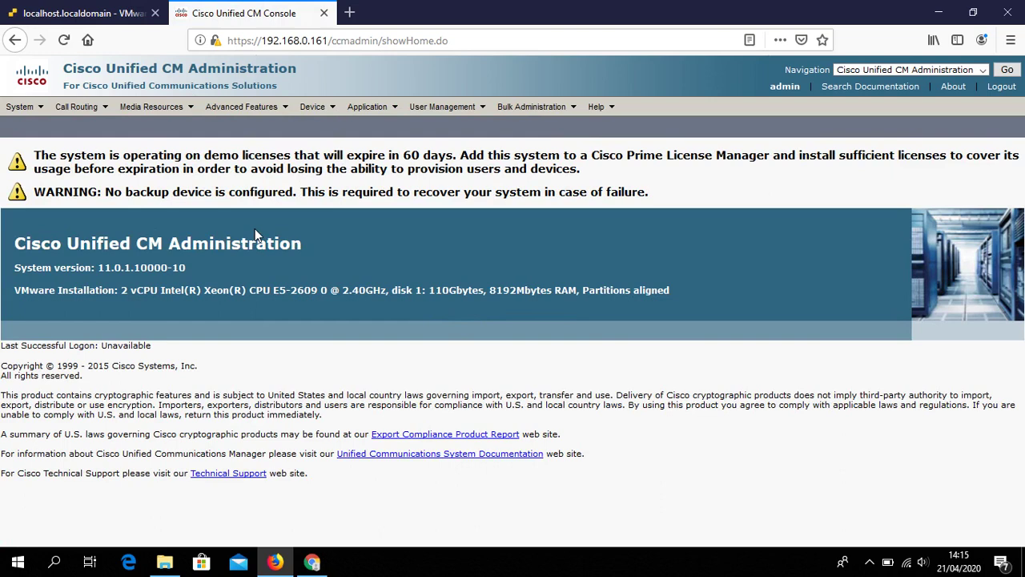
Highlight the backup warning and the 60-day demo licence warning on the home page
{"action": "left_click_drag", "start_coordinate": [607, 193], "coordinate": [34, 157]}
{"action": "left_click", "coordinate": [587, 177]}
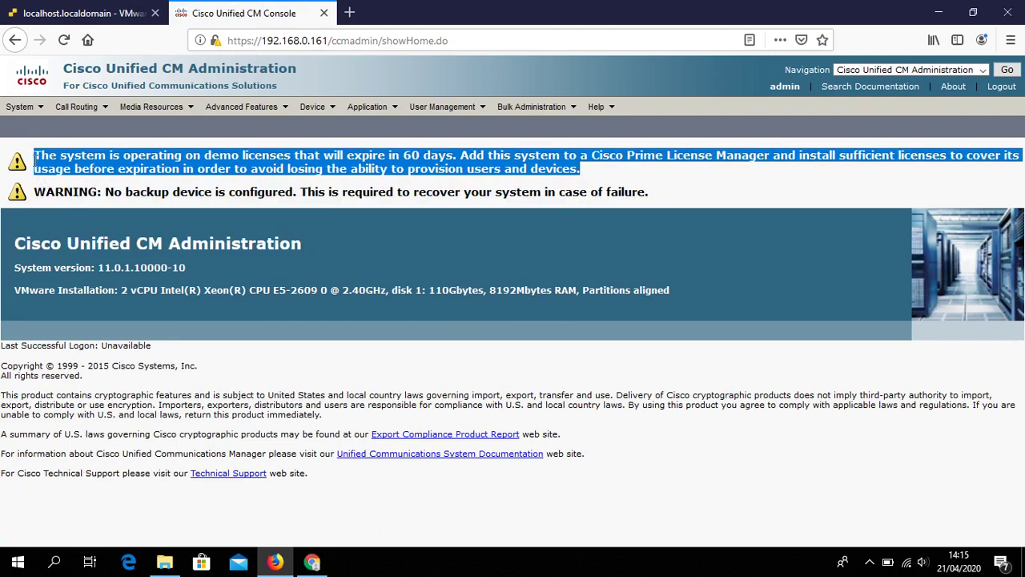
{"action": "left_click", "coordinate": [359, 150]}
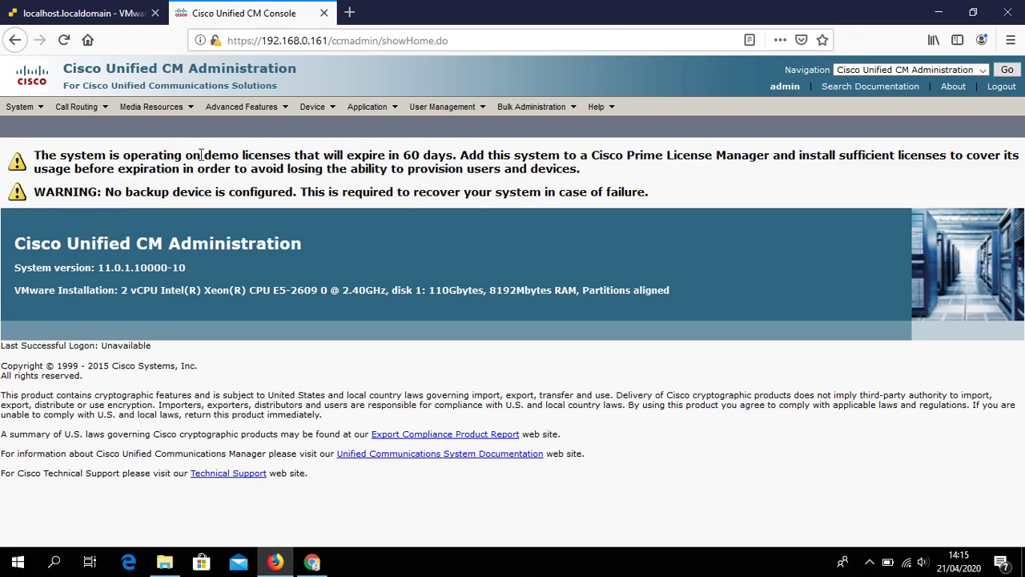
{"action": "left_click_drag", "start_coordinate": [207, 154], "coordinate": [455, 157]}
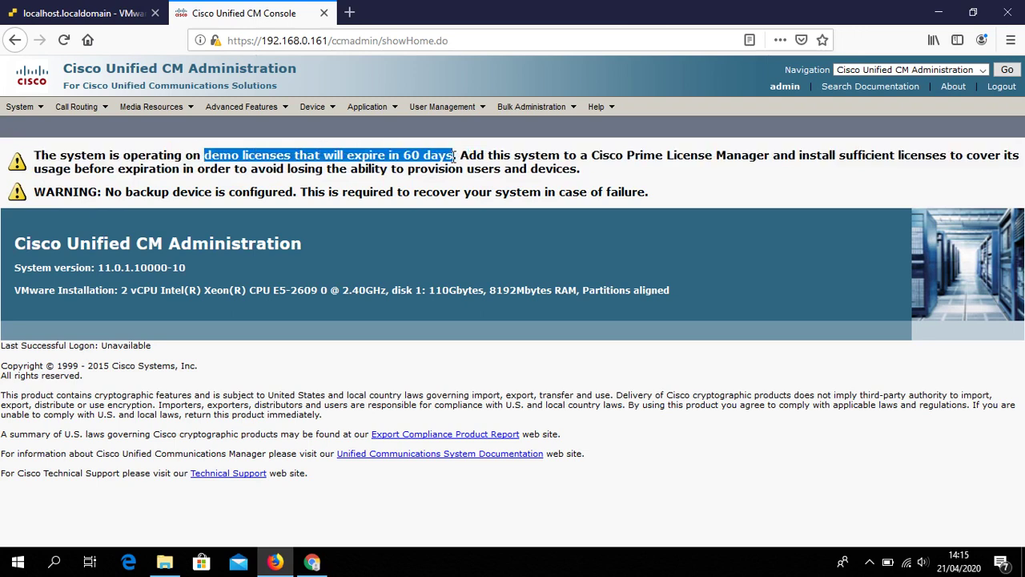
{"action": "left_click", "coordinate": [522, 155]}
{"action": "left_click_drag", "start_coordinate": [590, 172], "coordinate": [166, 167]}
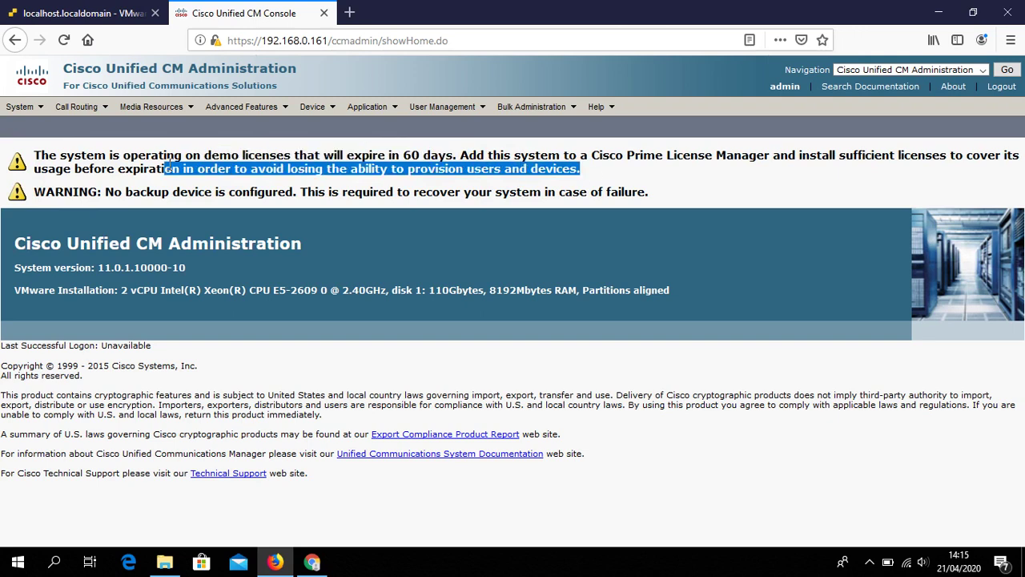
{"action": "left_click", "coordinate": [166, 166]}
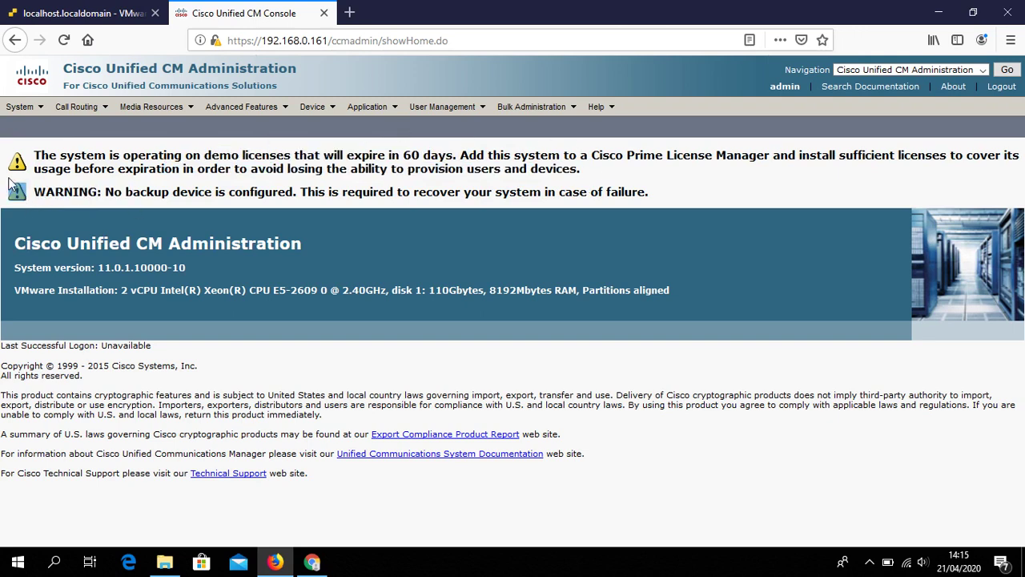
{"action": "left_click_drag", "start_coordinate": [585, 170], "coordinate": [32, 160]}
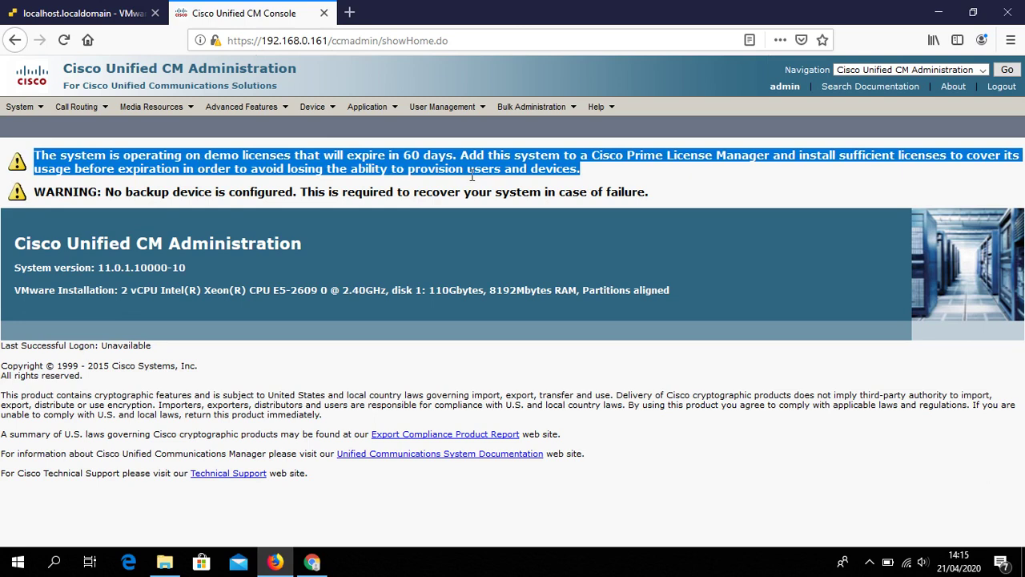
{"action": "left_click", "coordinate": [596, 173]}
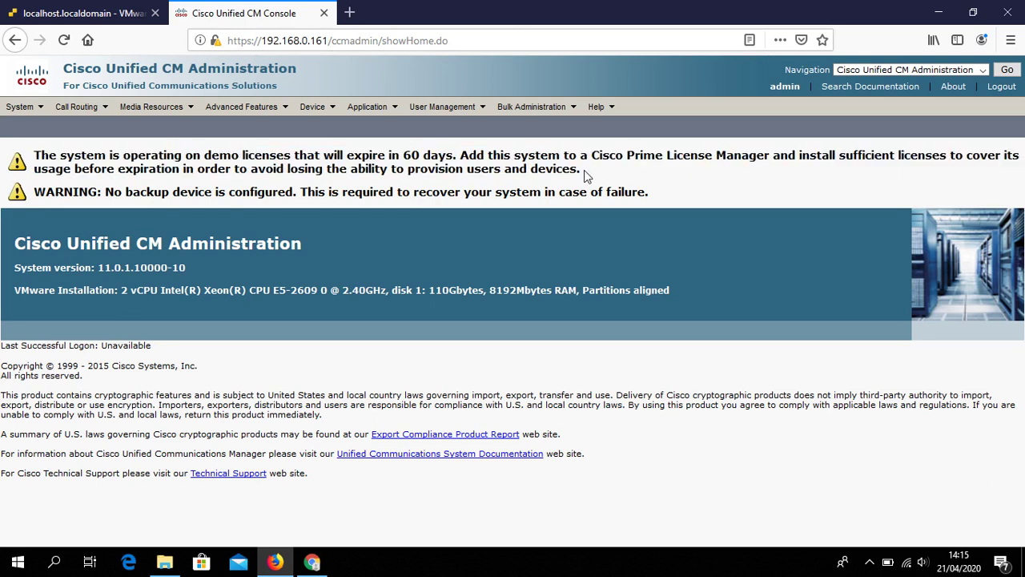
Re-highlight the demo licence expiry paragraph, then open the Navigation application list
{"action": "triple_click", "coordinate": [584, 170]}
{"action": "left_click_drag", "start_coordinate": [112, 139], "coordinate": [37, 159]}
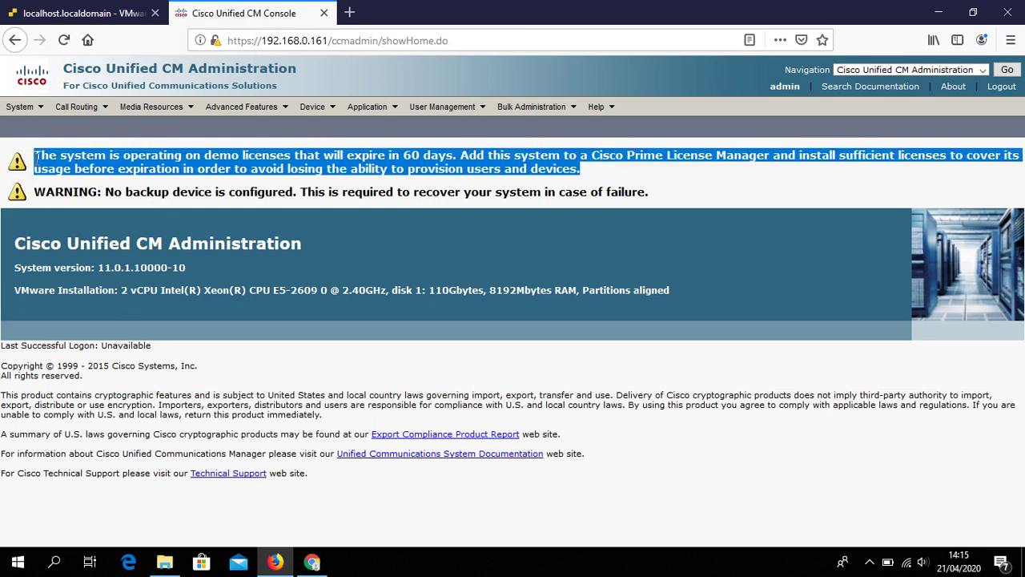
{"action": "left_click", "coordinate": [588, 183]}
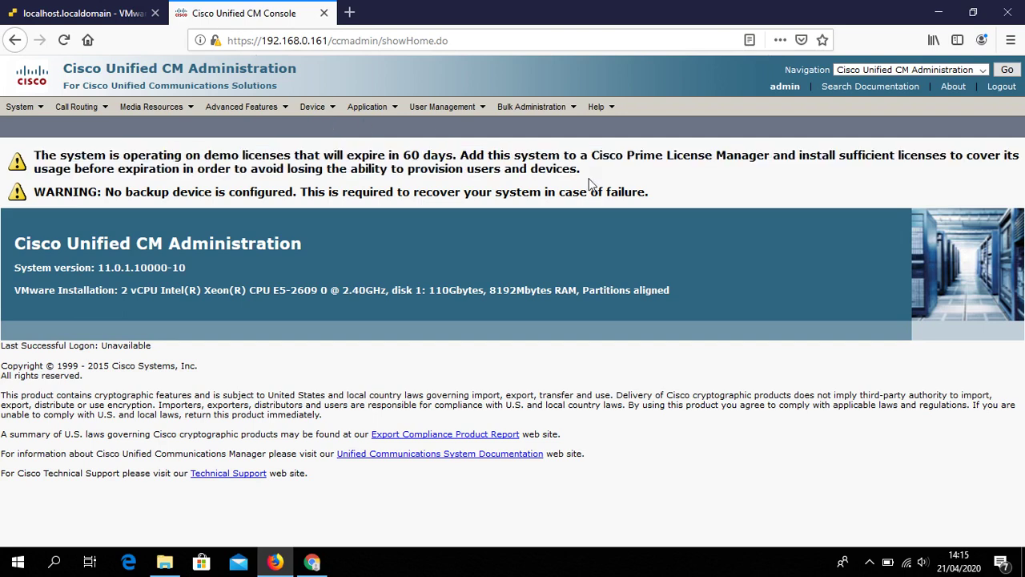
{"action": "left_click_drag", "start_coordinate": [594, 181], "coordinate": [33, 157]}
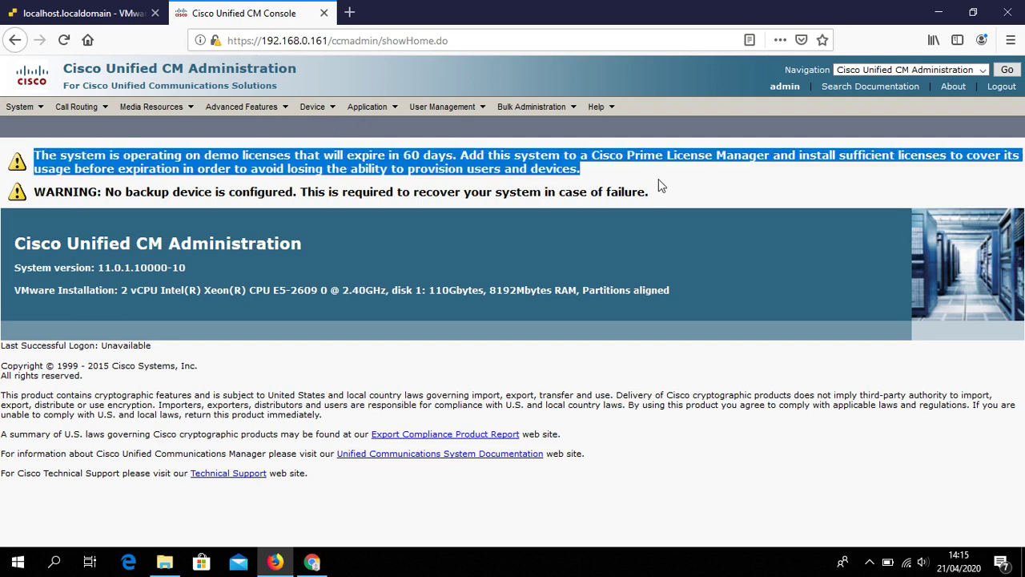
{"action": "left_click", "coordinate": [590, 161]}
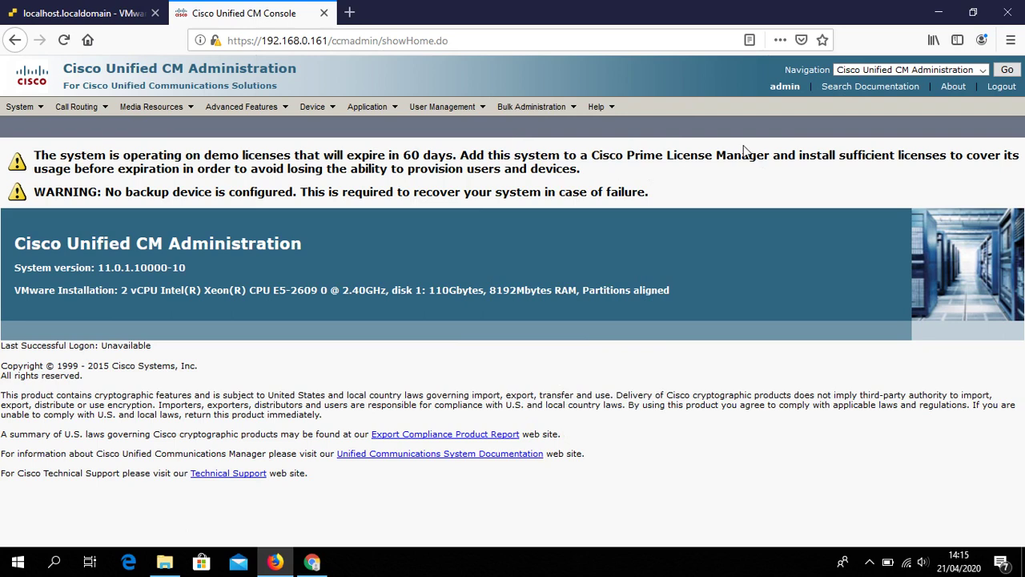
{"action": "left_click", "coordinate": [965, 70]}
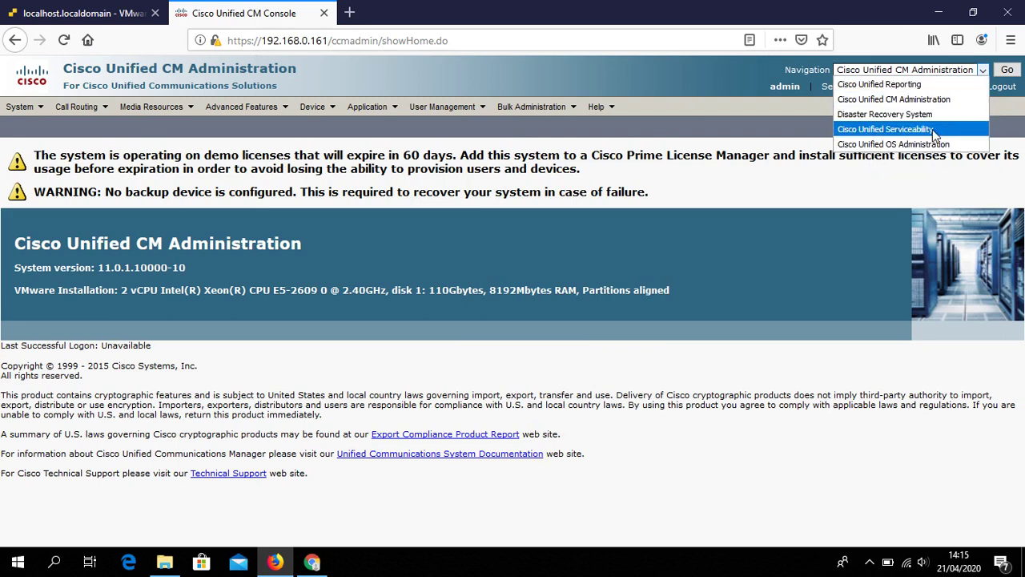
Switch to Cisco Unified Serviceability and open Tools > Service Activation for cucmpub01
{"action": "left_click", "coordinate": [932, 129]}
{"action": "left_click", "coordinate": [1010, 70]}
{"action": "left_click", "coordinate": [1010, 69]}
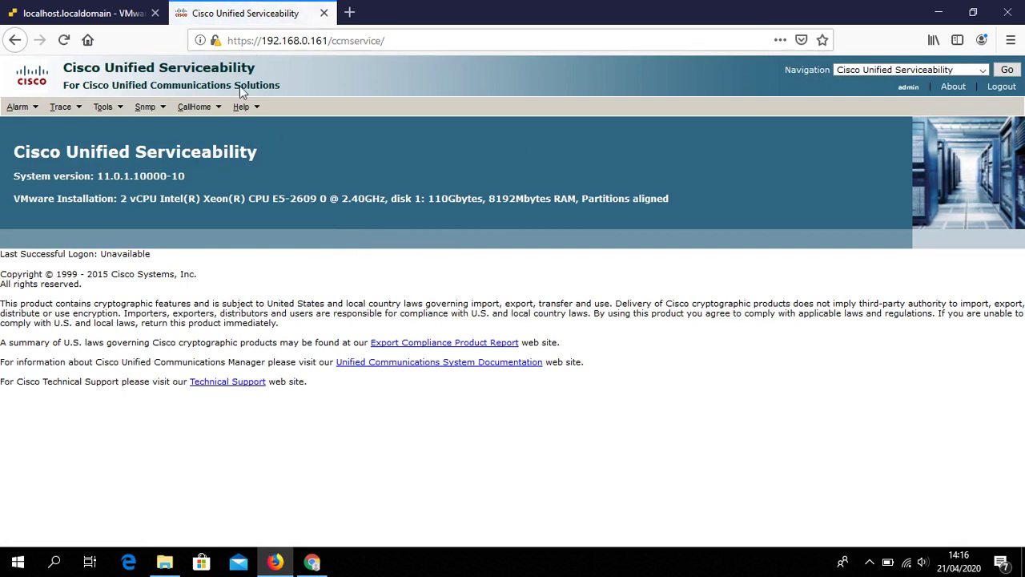
{"action": "mouse_move", "coordinate": [118, 108]}
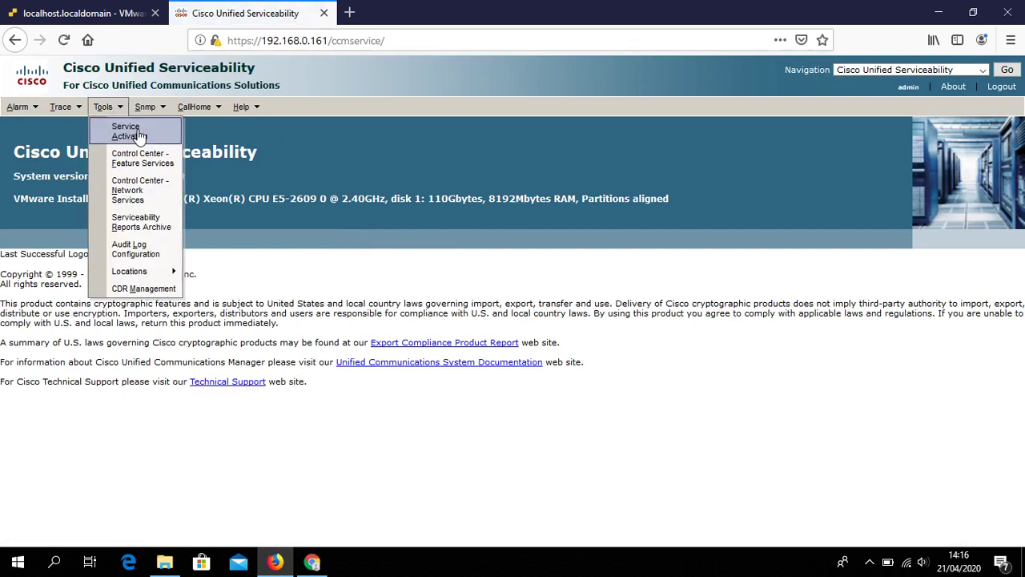
{"action": "left_click", "coordinate": [127, 131]}
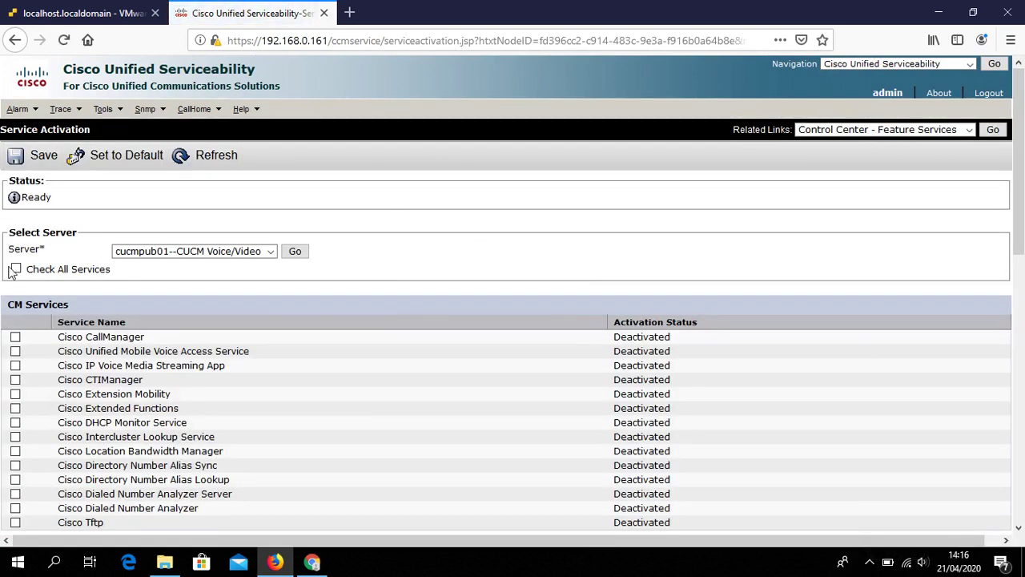
Check All Services on cucmpub01, save and confirm, and wait for Update Operation Successful
{"action": "left_click", "coordinate": [16, 269]}
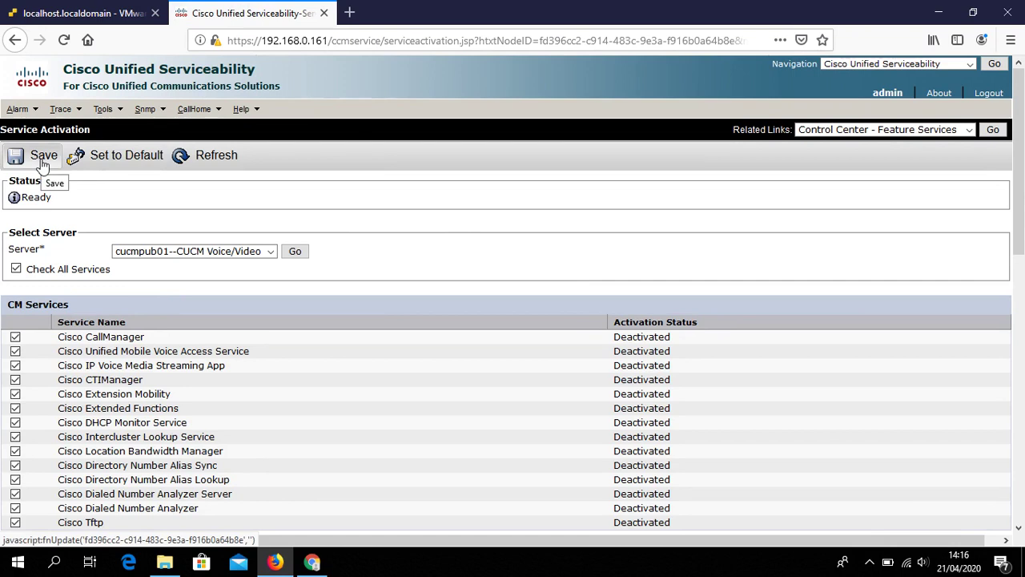
{"action": "left_click", "coordinate": [42, 160]}
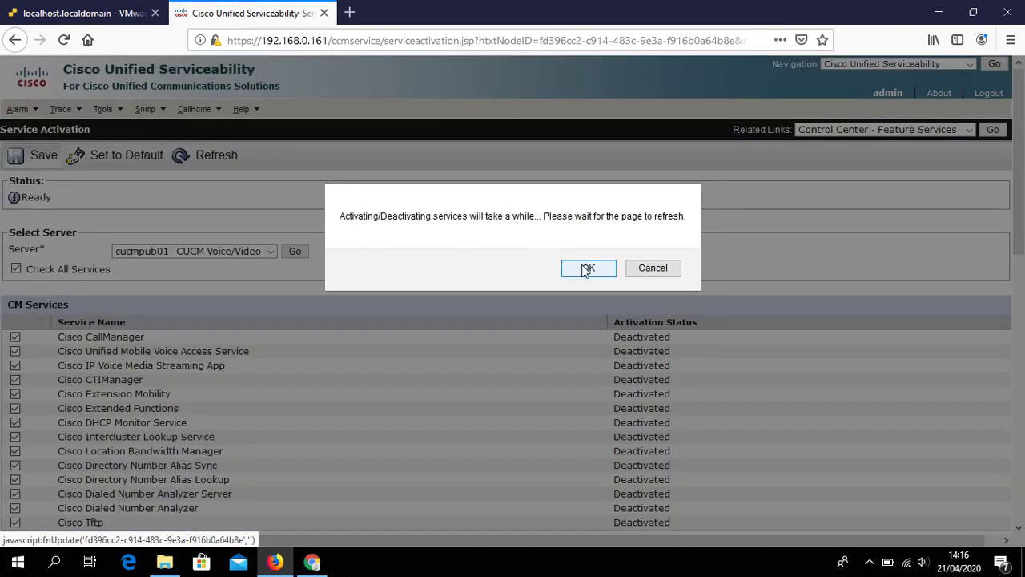
{"action": "left_click", "coordinate": [586, 269]}
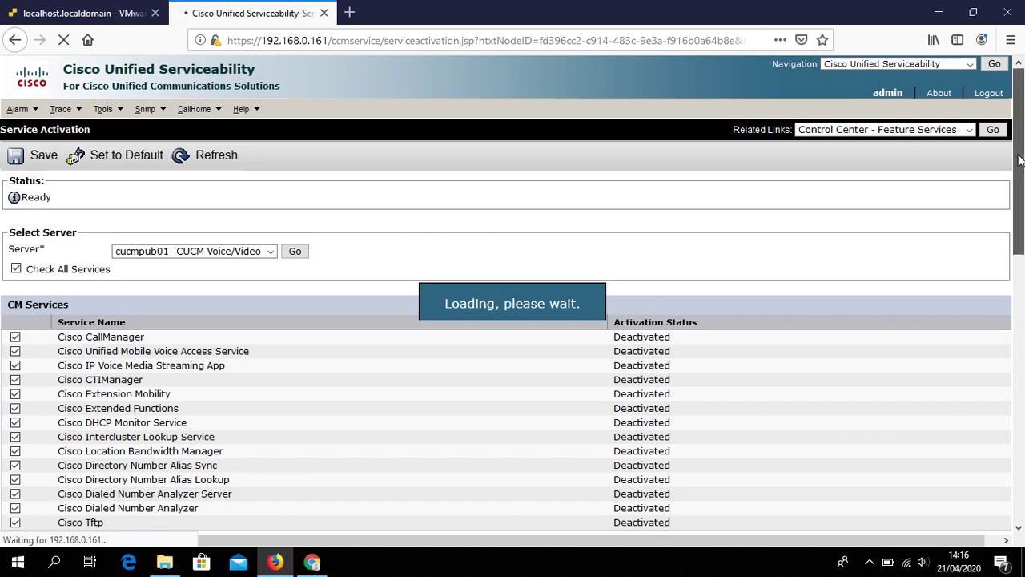
{"action": "mouse_move", "coordinate": [1022, 148]}
{"action": "left_mouse_down"}
{"action": "mouse_move", "coordinate": [987, 493]}
{"action": "mouse_move", "coordinate": [1014, 359]}
{"action": "mouse_move", "coordinate": [1023, 146]}
{"action": "left_mouse_up"}
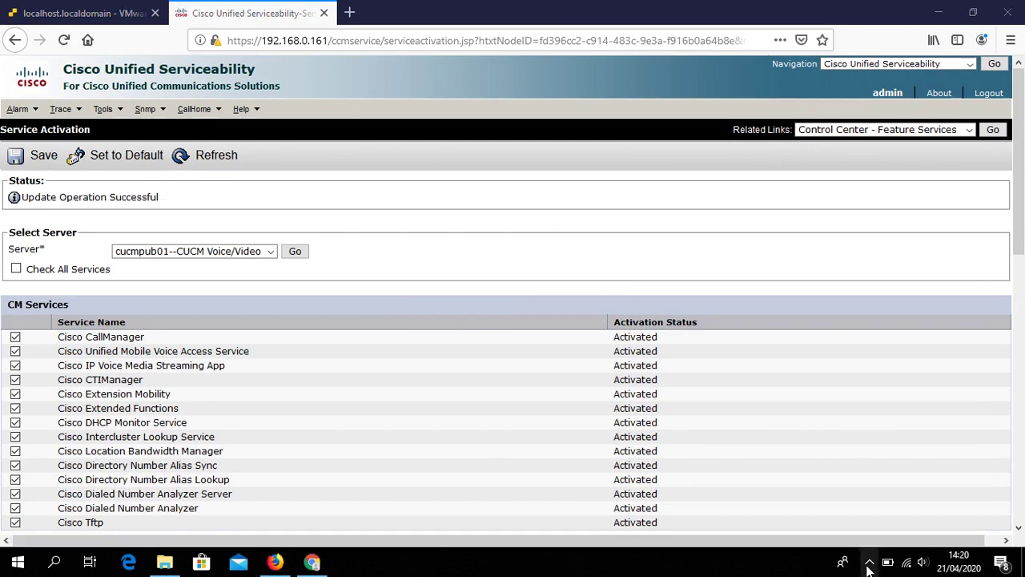
{"action": "left_click", "coordinate": [870, 561]}
{"action": "left_click", "coordinate": [870, 561]}
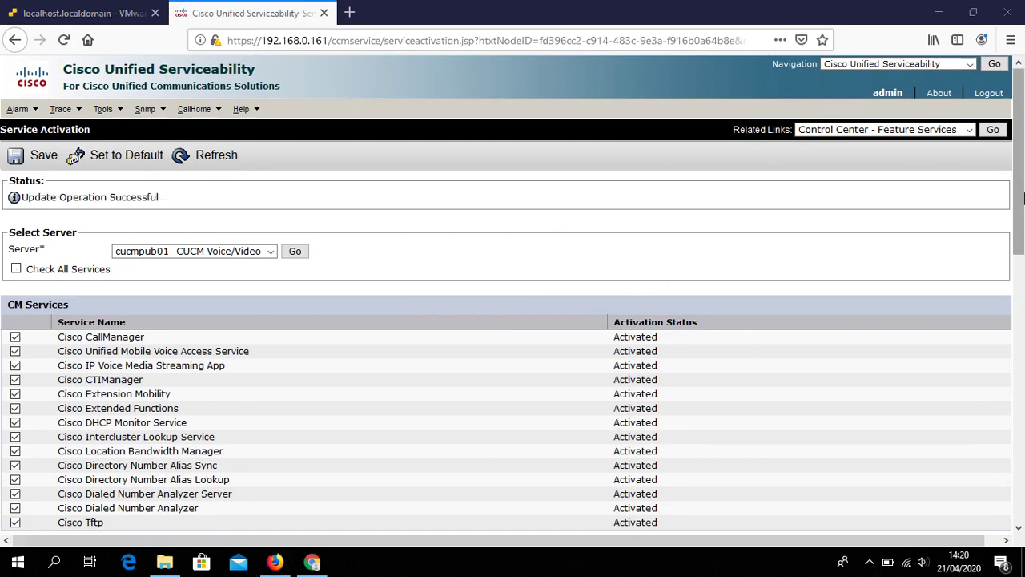
{"action": "mouse_move", "coordinate": [1020, 226]}
{"action": "left_mouse_down"}
{"action": "mouse_move", "coordinate": [1019, 522]}
{"action": "mouse_move", "coordinate": [1020, 215]}
{"action": "left_mouse_up"}
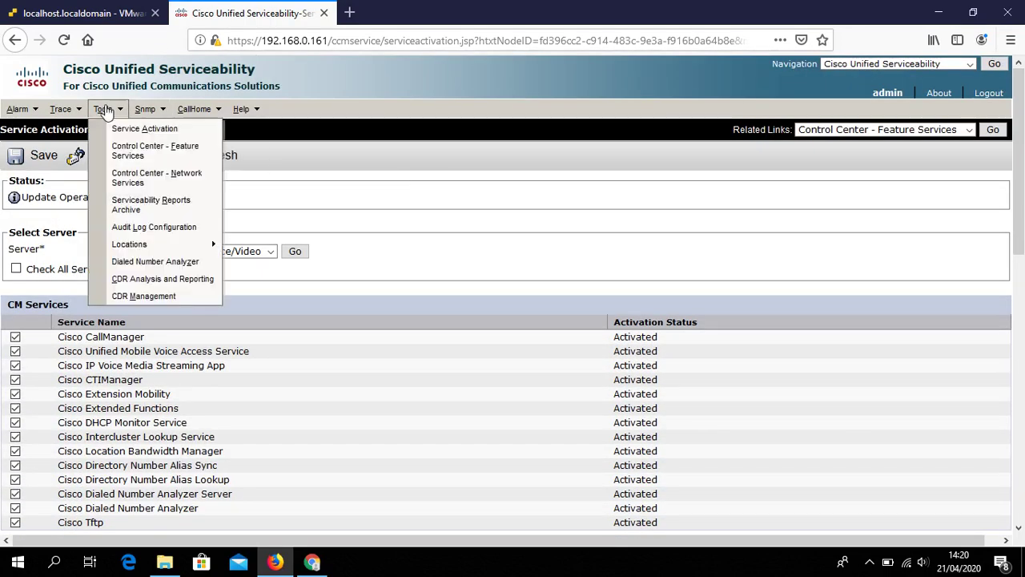
Open Control Center – Network Services and verify every cucmpub01 service is Running
{"action": "mouse_move", "coordinate": [108, 110]}
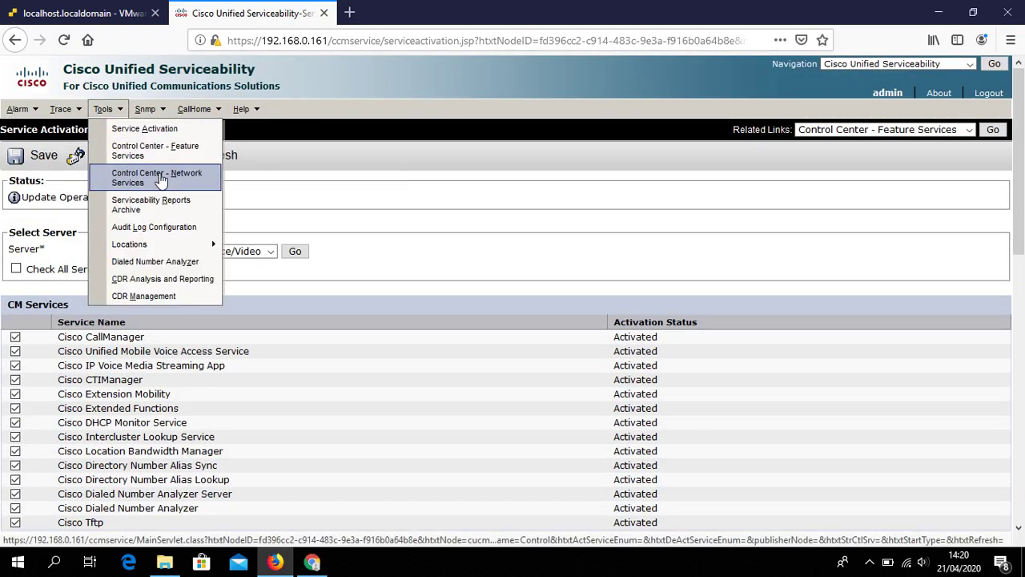
{"action": "left_click", "coordinate": [160, 178]}
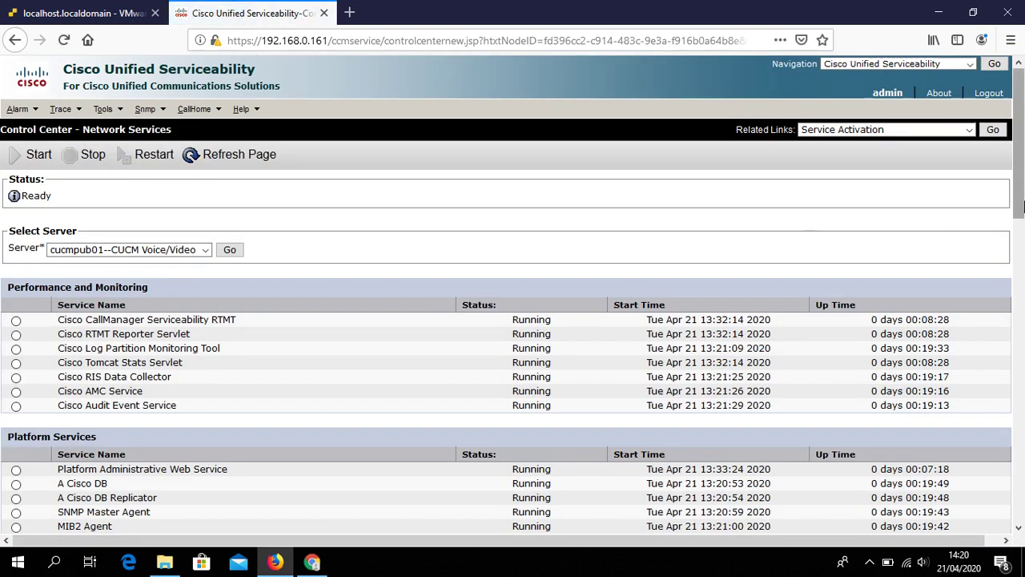
{"action": "left_click_drag", "start_coordinate": [1023, 206], "coordinate": [1022, 138]}
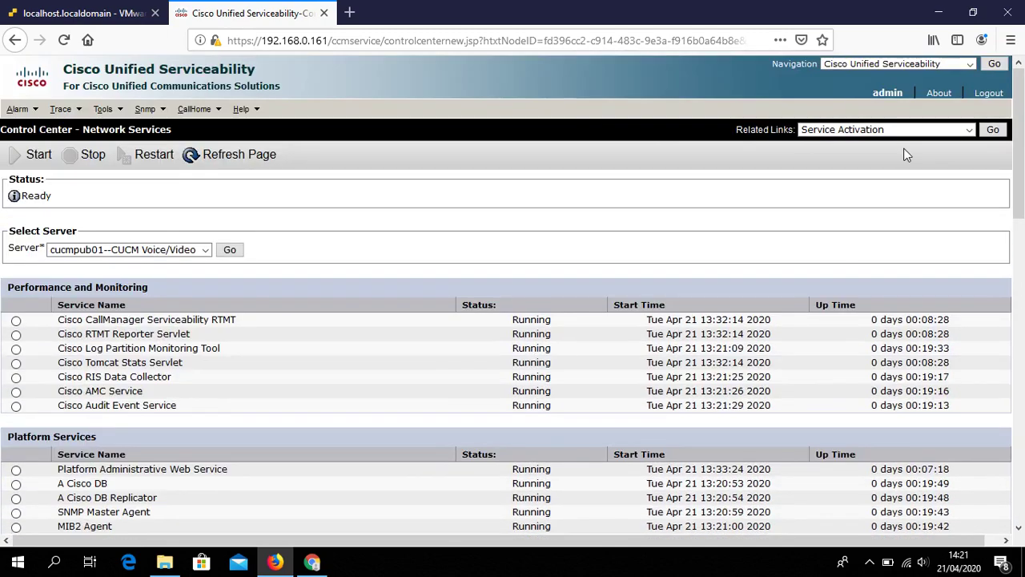
Go back to Cisco Unified CM Administration through the Navigation menu
{"action": "left_click", "coordinate": [920, 64]}
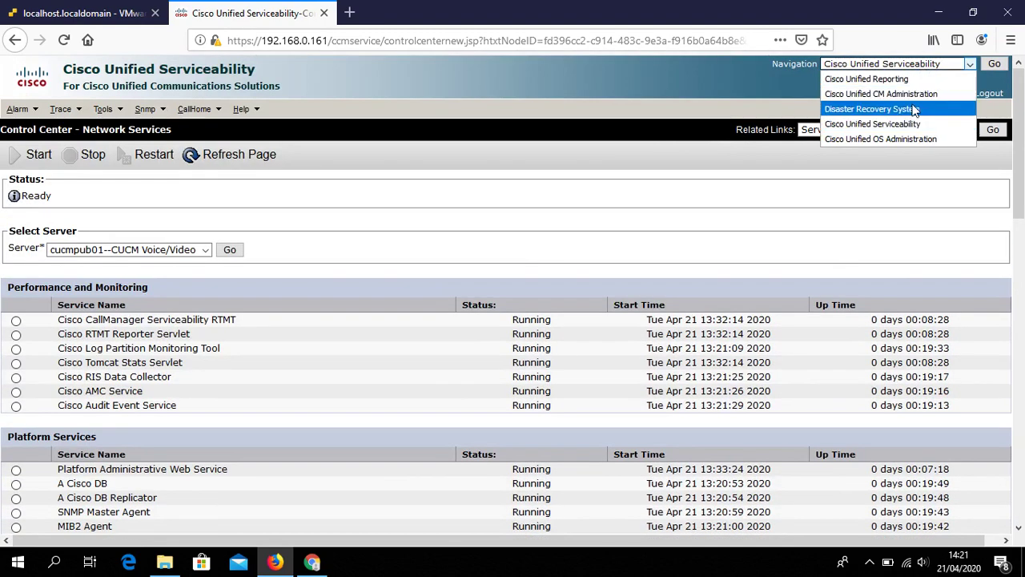
{"action": "left_click", "coordinate": [932, 95]}
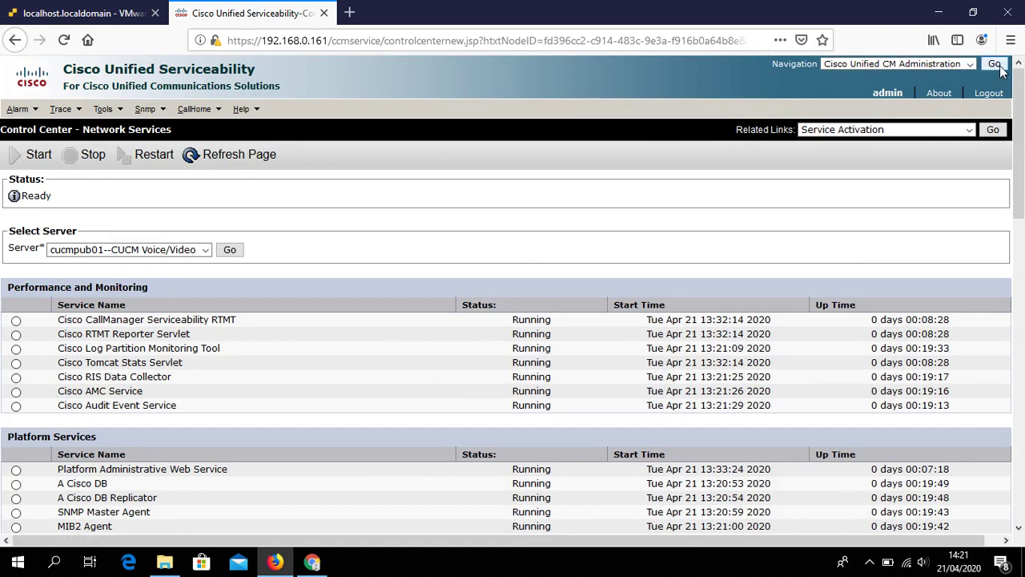
{"action": "left_click", "coordinate": [993, 63]}
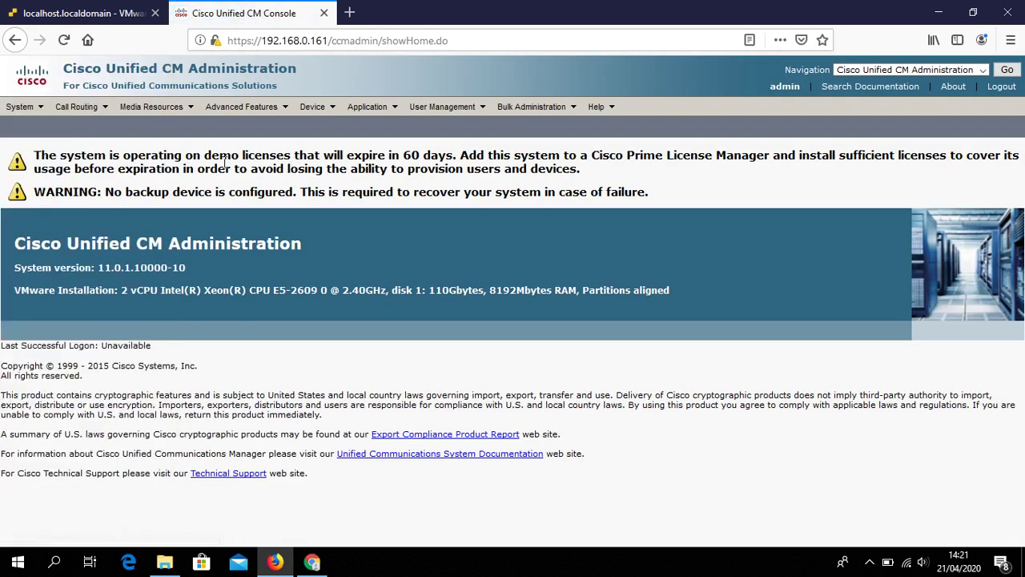
List all servers under System > Server and open the cucmpub01 entry's configuration
{"action": "mouse_move", "coordinate": [20, 106]}
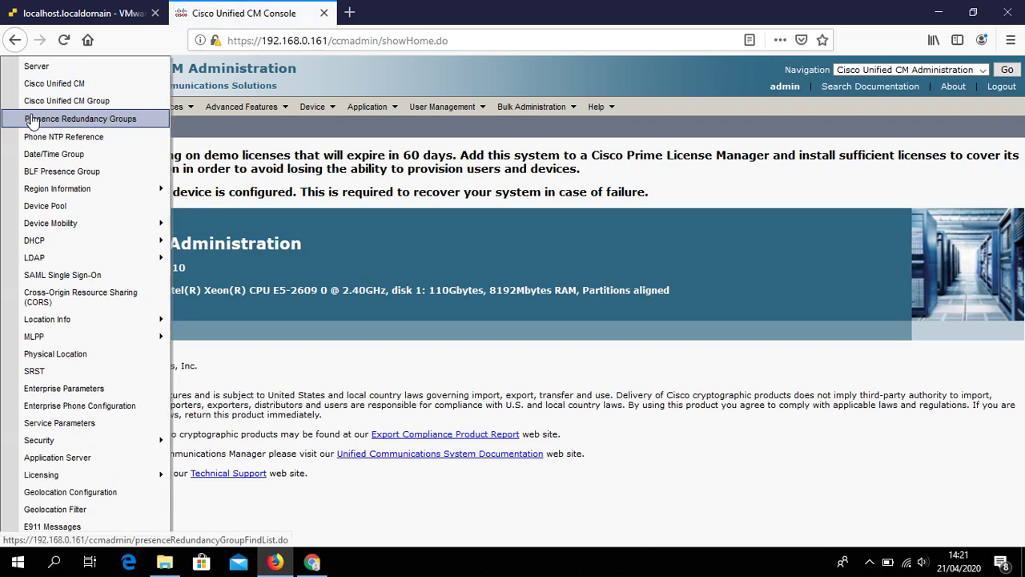
{"action": "left_click", "coordinate": [94, 72]}
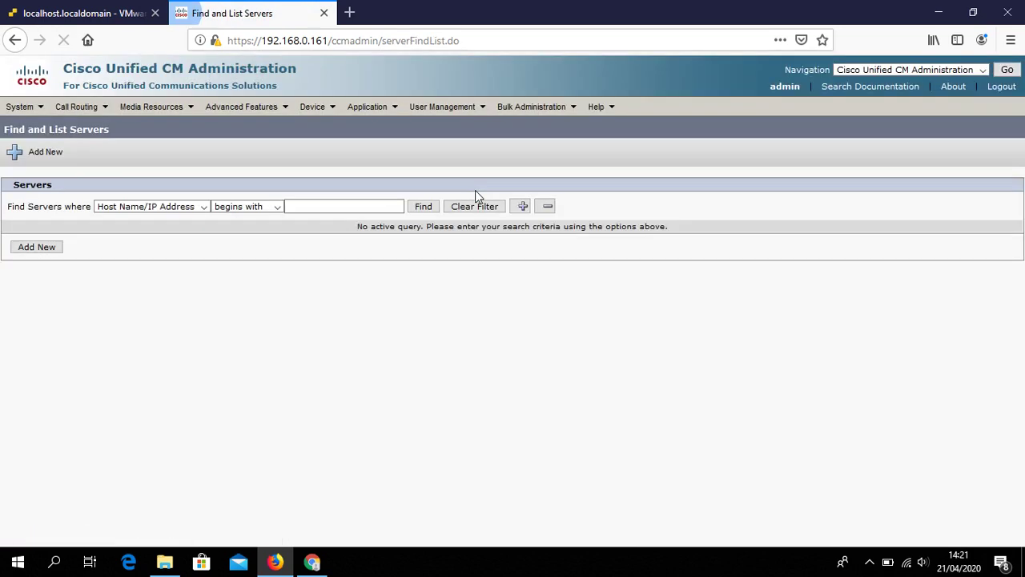
{"action": "left_click", "coordinate": [421, 206]}
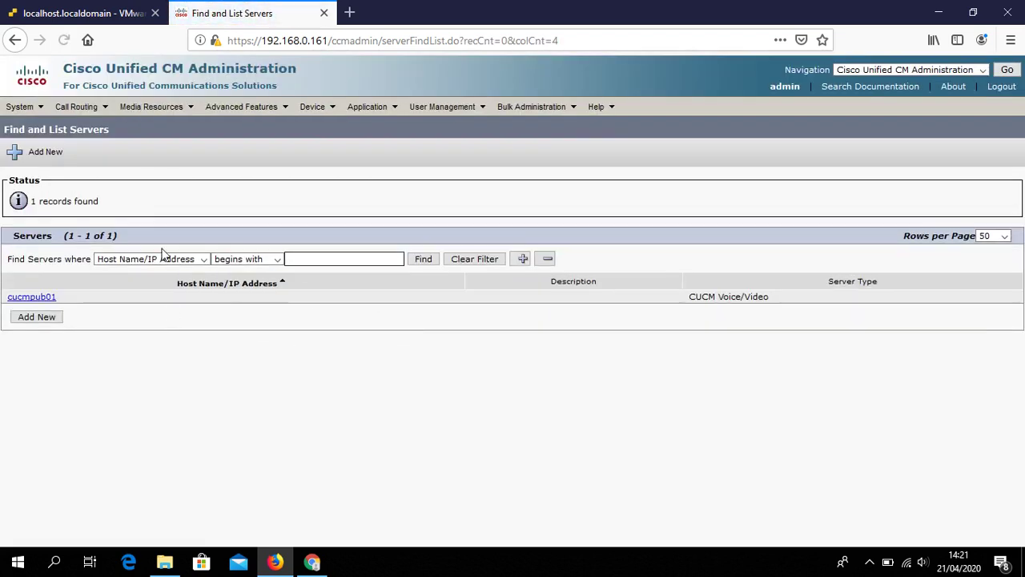
{"action": "left_click_drag", "start_coordinate": [84, 300], "coordinate": [2, 302]}
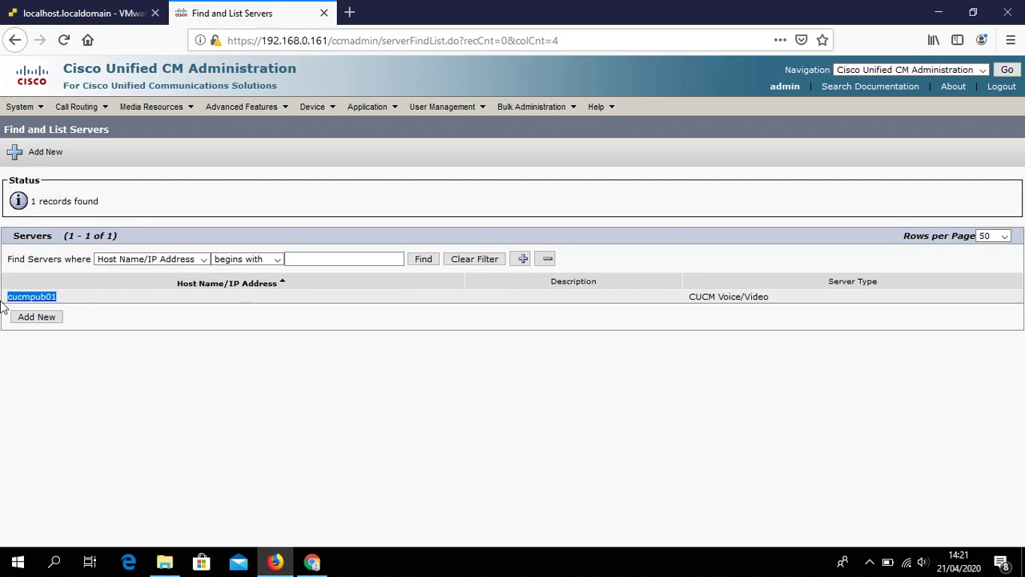
{"action": "left_click", "coordinate": [231, 317]}
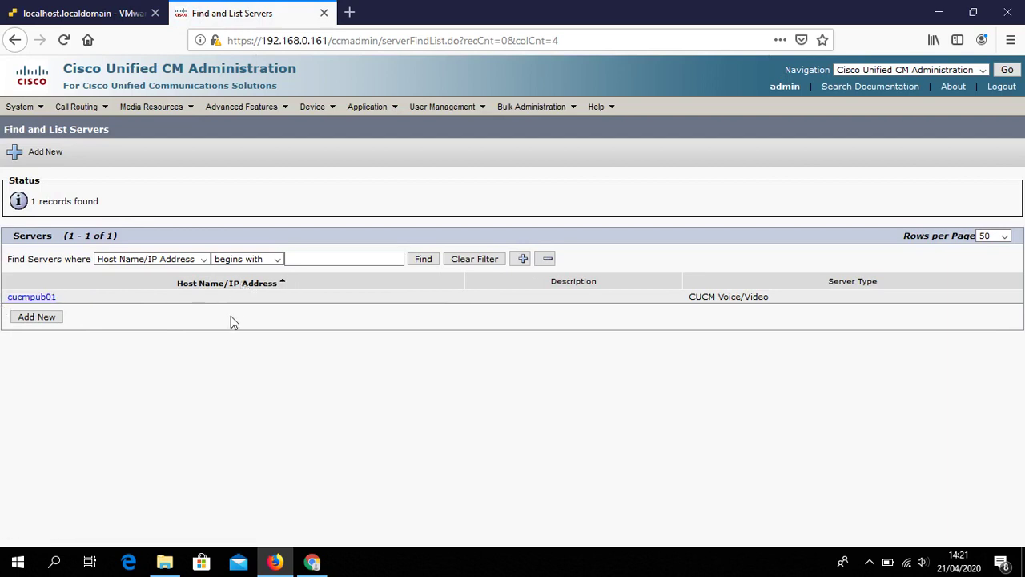
{"action": "left_click_drag", "start_coordinate": [85, 299], "coordinate": [2, 301]}
{"action": "left_click", "coordinate": [99, 294]}
{"action": "left_click", "coordinate": [52, 298]}
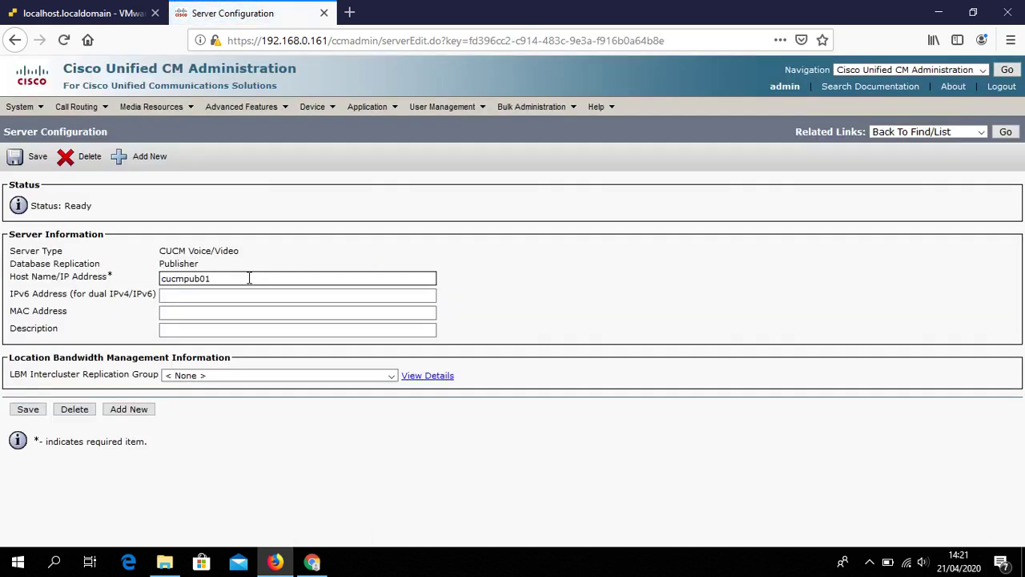
Change the Host Name/IP Address from cucmpub01 to 192.168.0.161 and save
{"action": "left_click_drag", "start_coordinate": [249, 277], "coordinate": [151, 282]}
{"action": "type", "text": "1"}
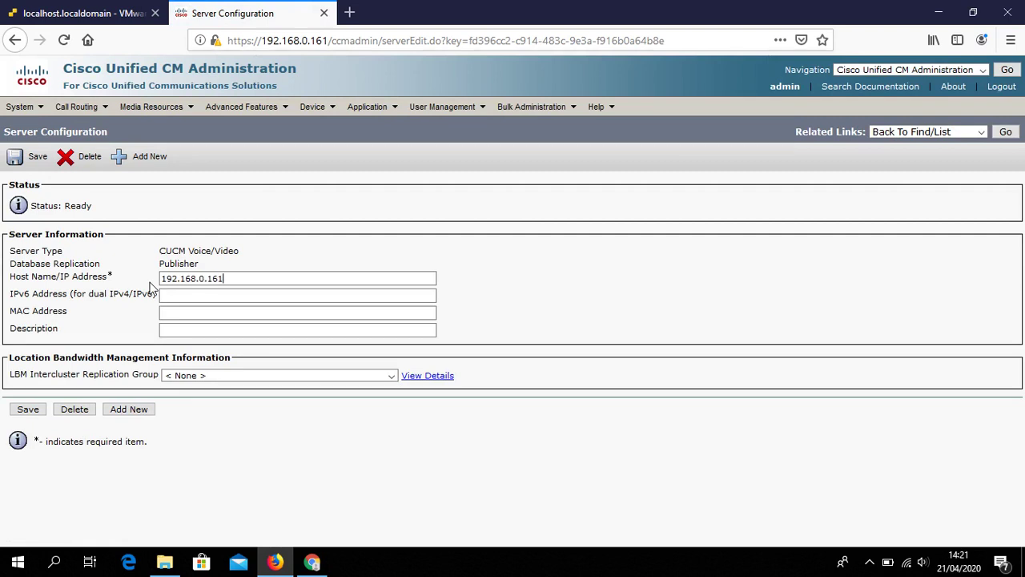
{"action": "type", "text": "92.168.0.161"}
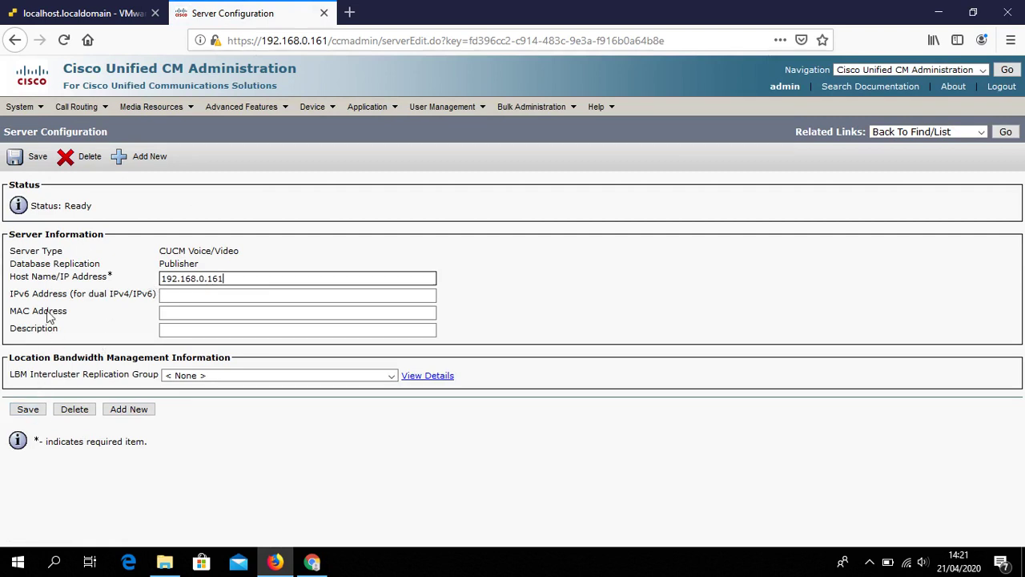
{"action": "left_click", "coordinate": [189, 313]}
{"action": "left_click", "coordinate": [276, 278]}
{"action": "left_click", "coordinate": [180, 239]}
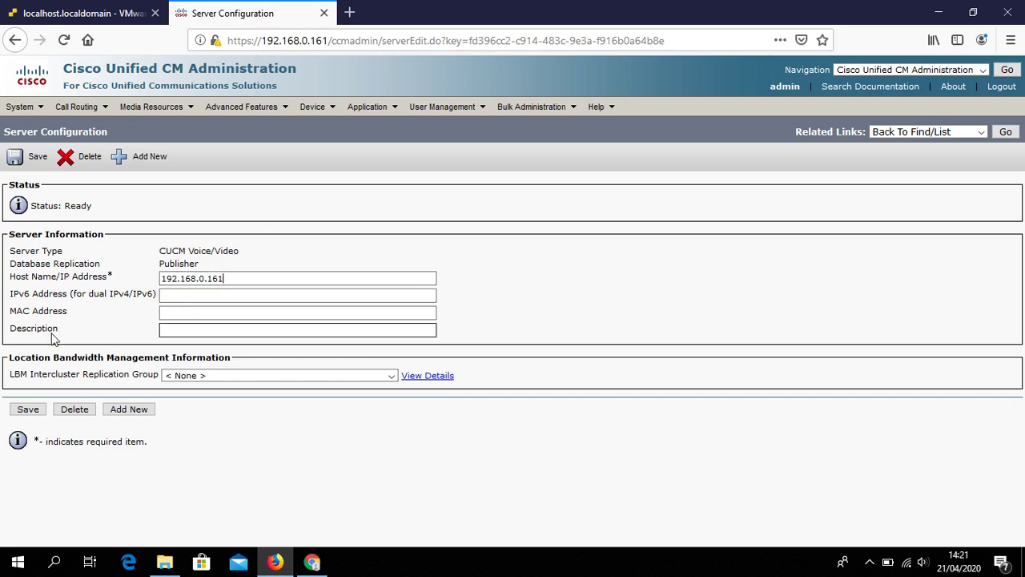
{"action": "left_click", "coordinate": [27, 410]}
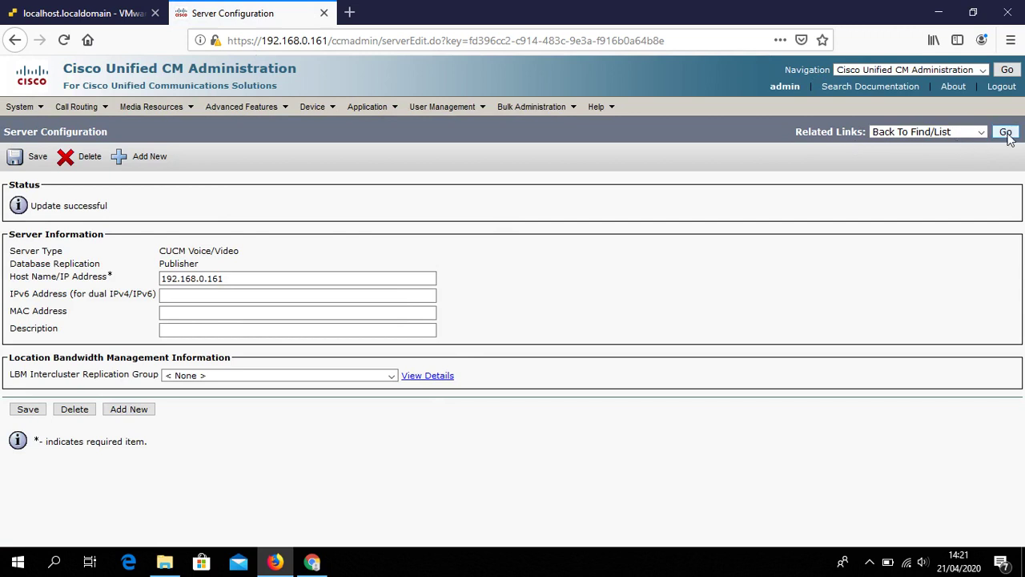
Return to Find and List Servers, now showing only 192.168.0.161, and browse the Device menu
{"action": "left_click", "coordinate": [1006, 132]}
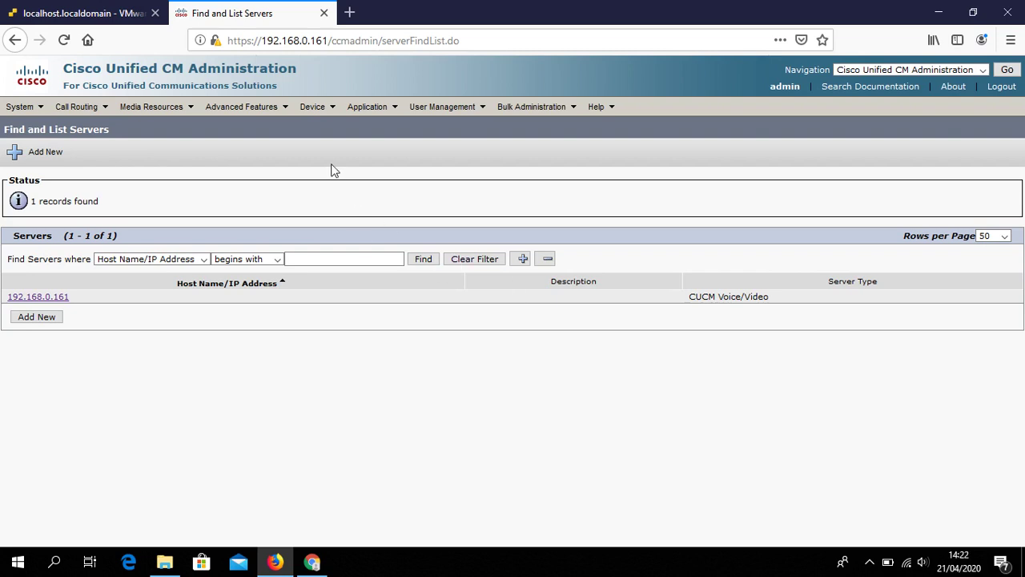
{"action": "left_click", "coordinate": [309, 107]}
{"action": "mouse_move", "coordinate": [321, 108]}
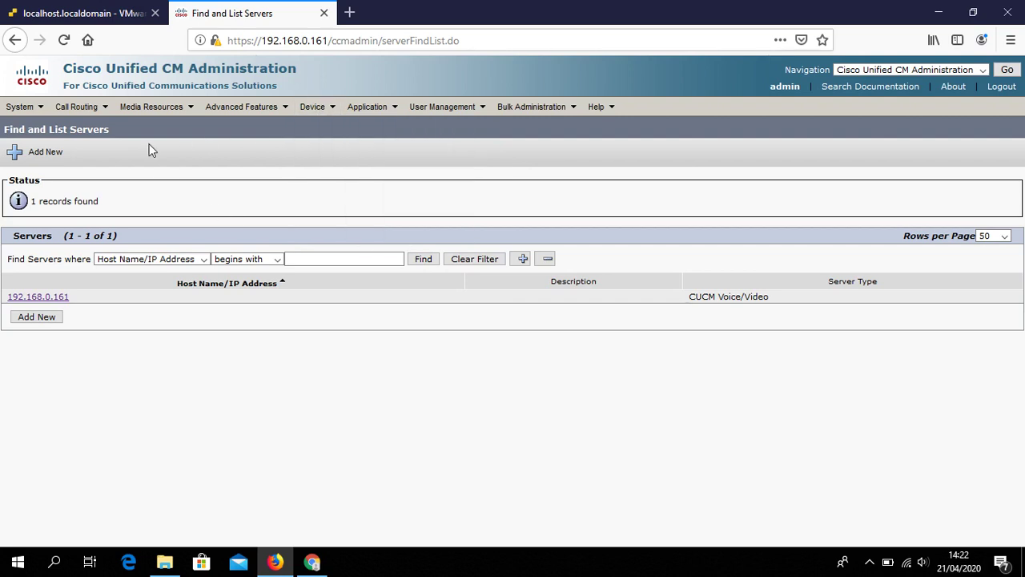